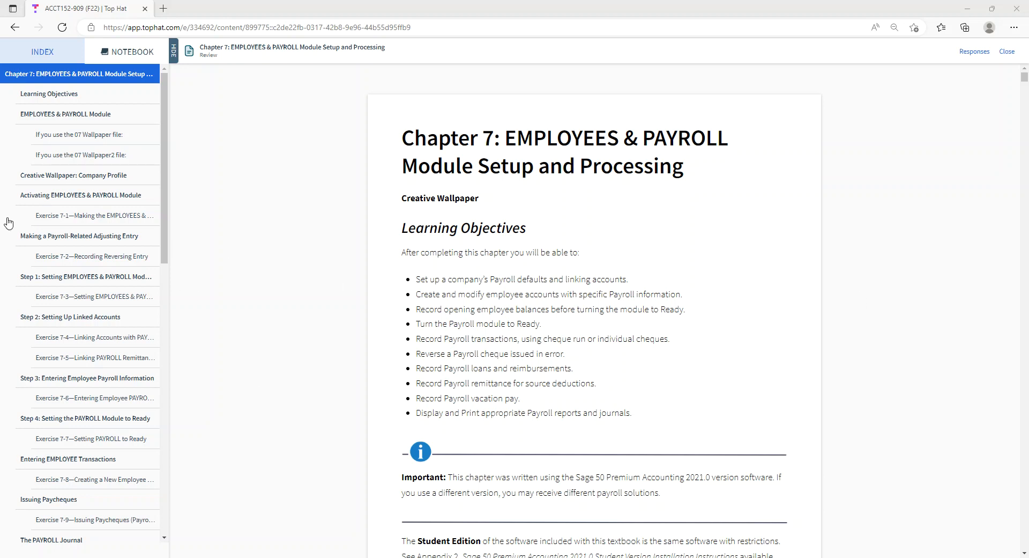
- Scroll the Chapter 7 payroll reading to its topic list, through Exercise 7-20
scroll(597, 273, down, 1)
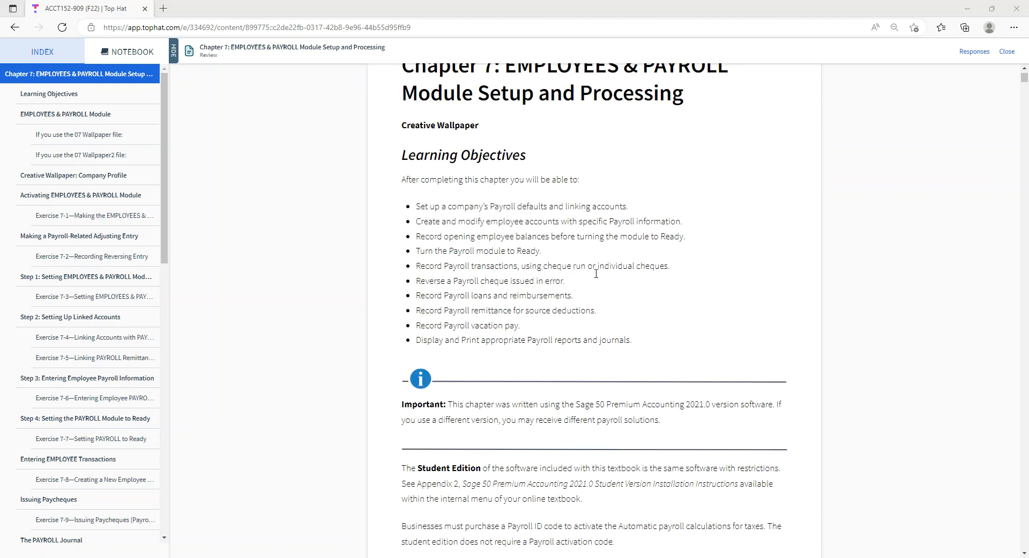
scroll(596, 273, down, 3)
scroll(598, 273, down, 2)
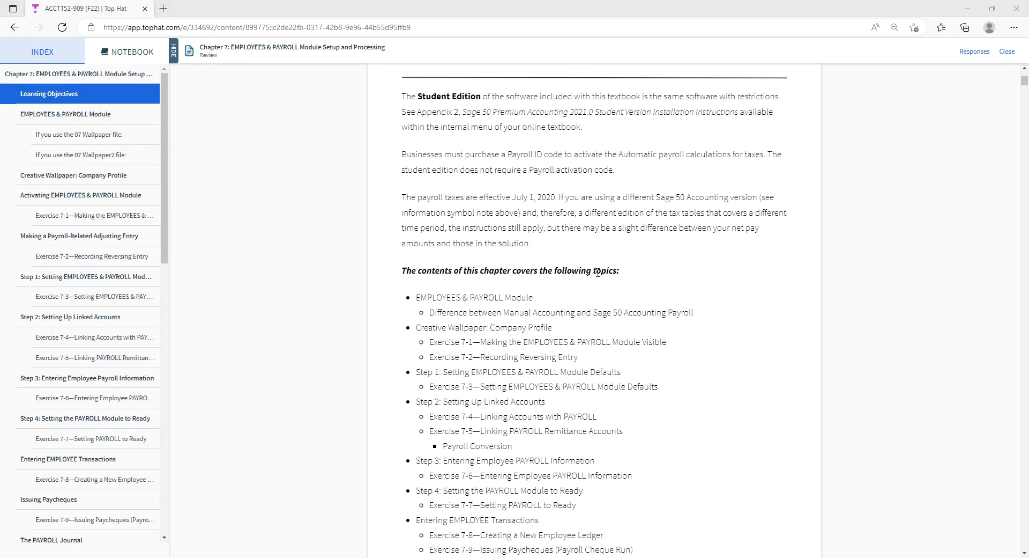
scroll(597, 272, up, 5)
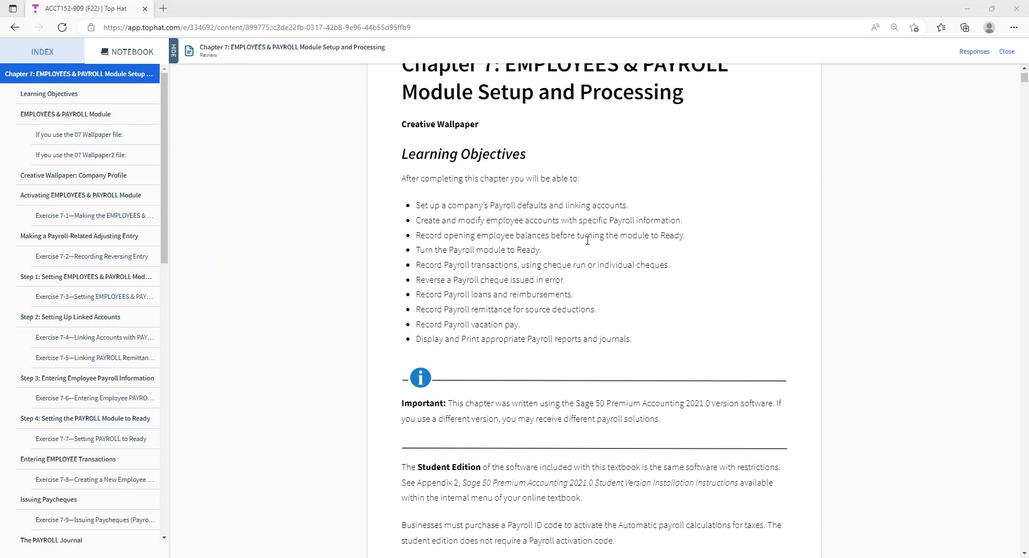
scroll(554, 241, down, 2)
scroll(553, 241, down, 3)
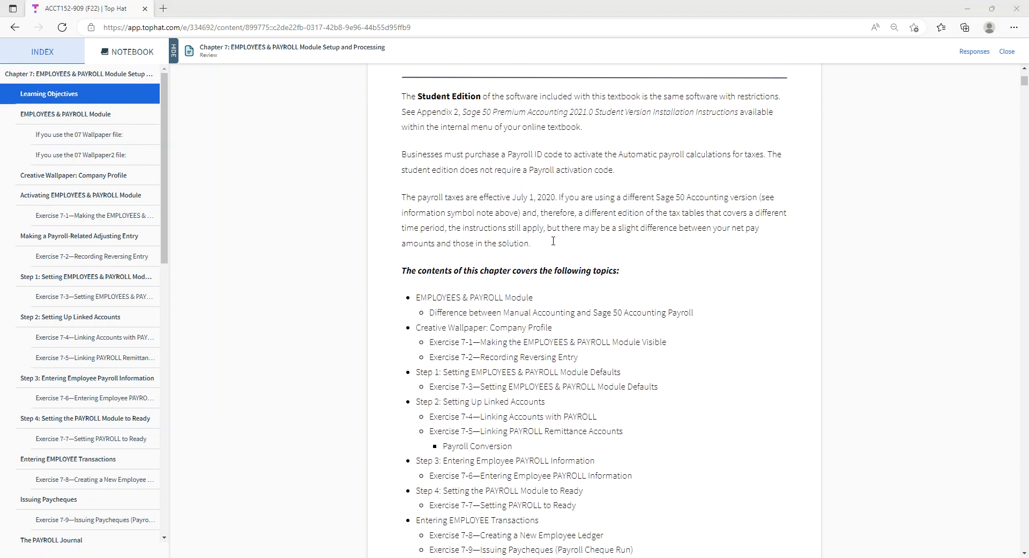
scroll(554, 241, down, 1)
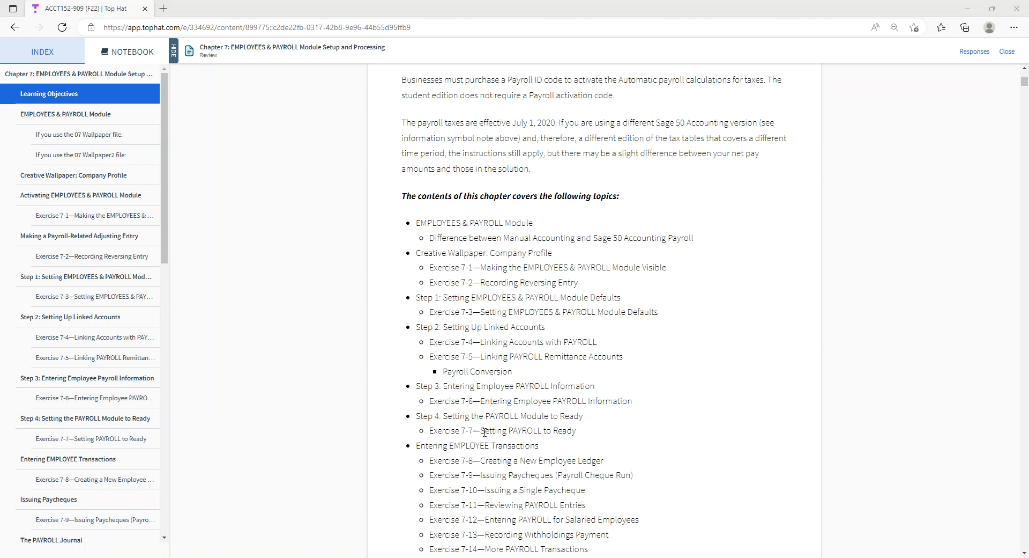
scroll(524, 461, down, 1)
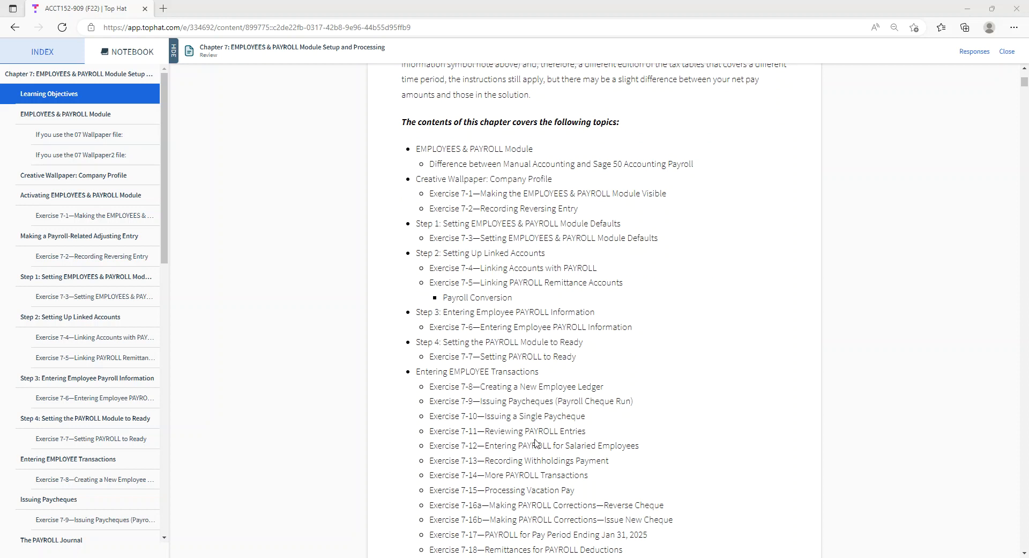
scroll(491, 412, down, 2)
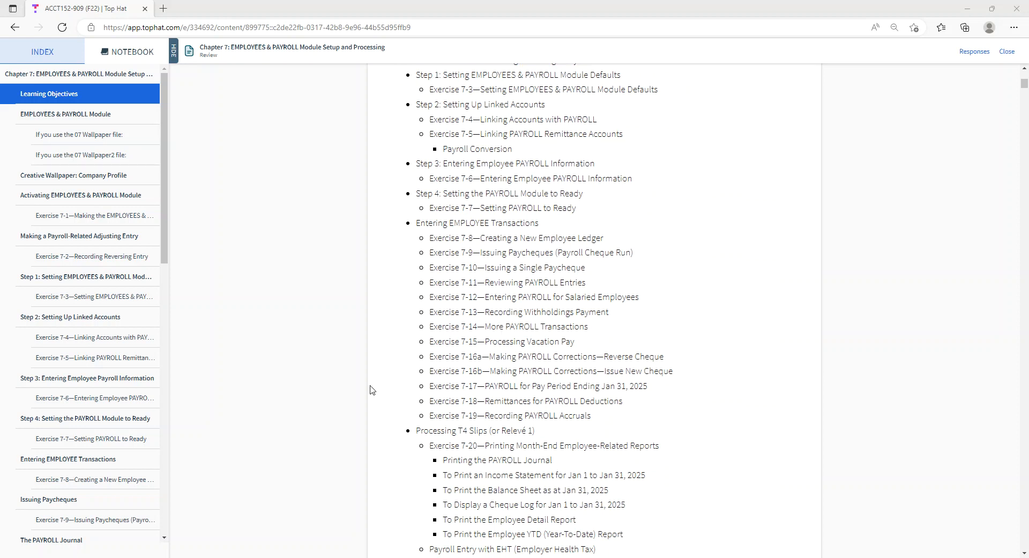
scroll(376, 429, up, 15)
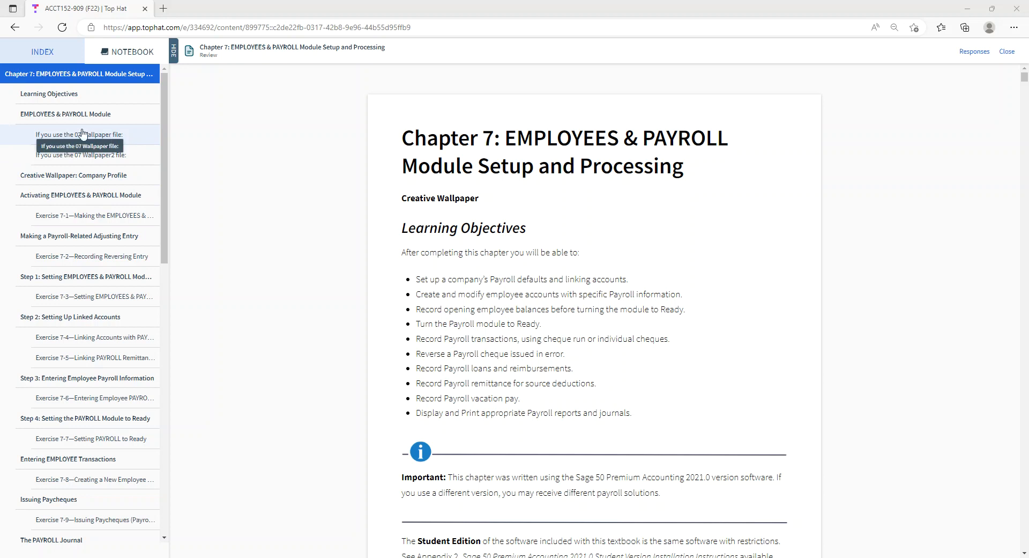
scroll(490, 315, down, 10)
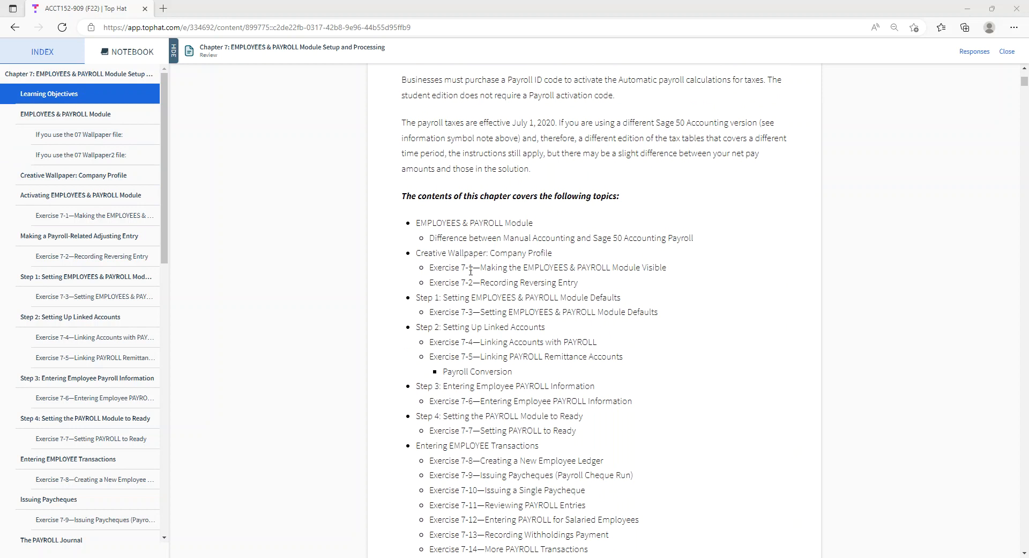
scroll(472, 279, down, 5)
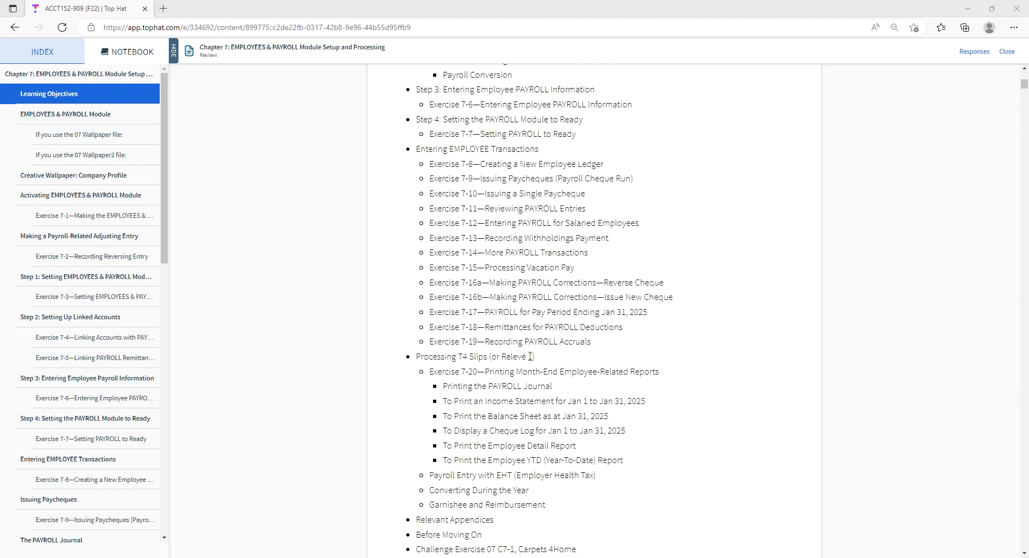
scroll(530, 356, up, 3)
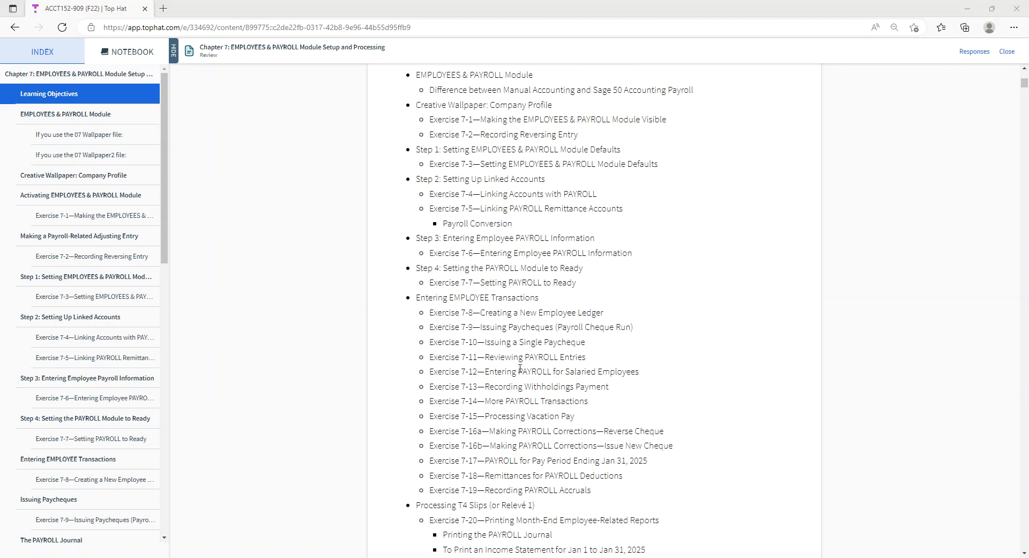
scroll(520, 368, up, 2)
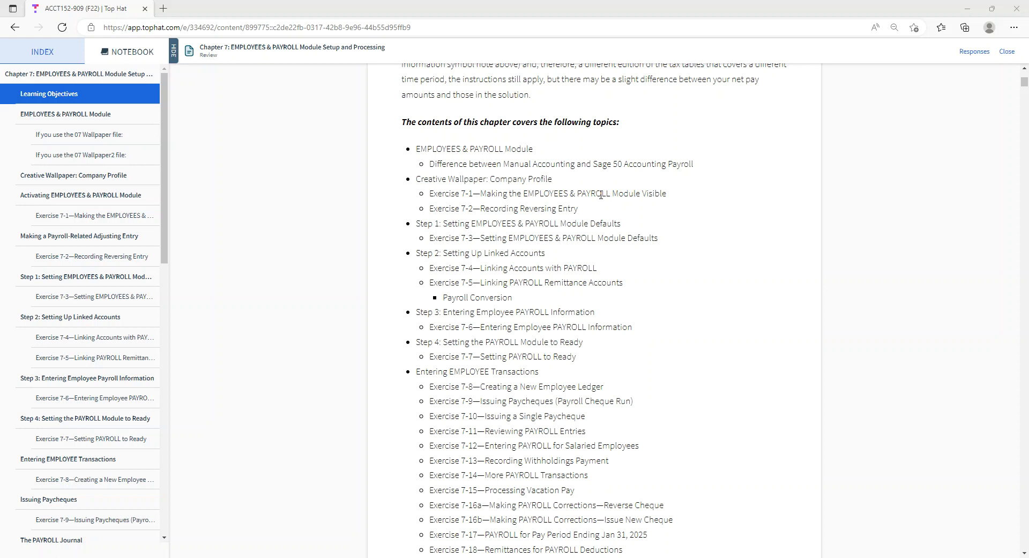
scroll(579, 220, down, 1)
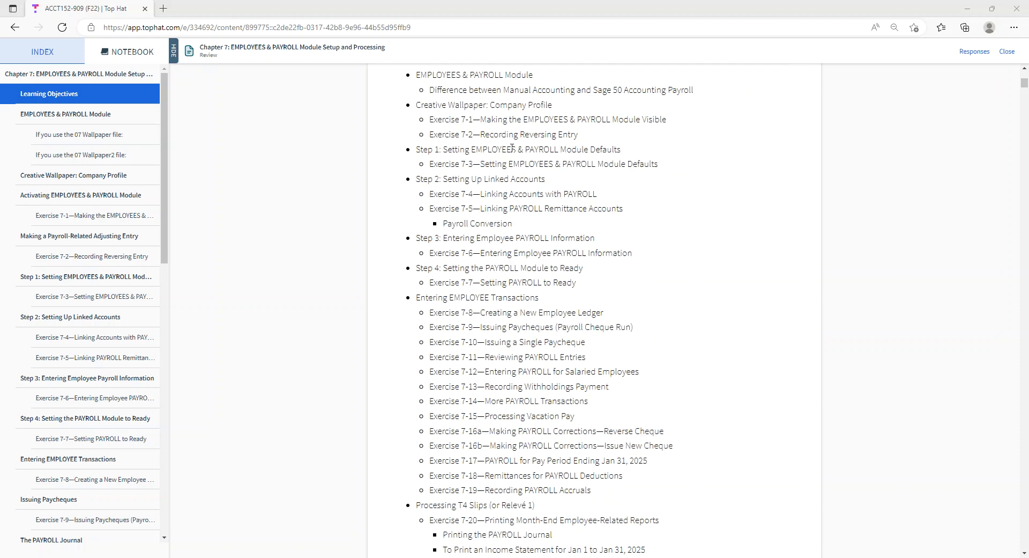
drag(587, 136, 481, 134)
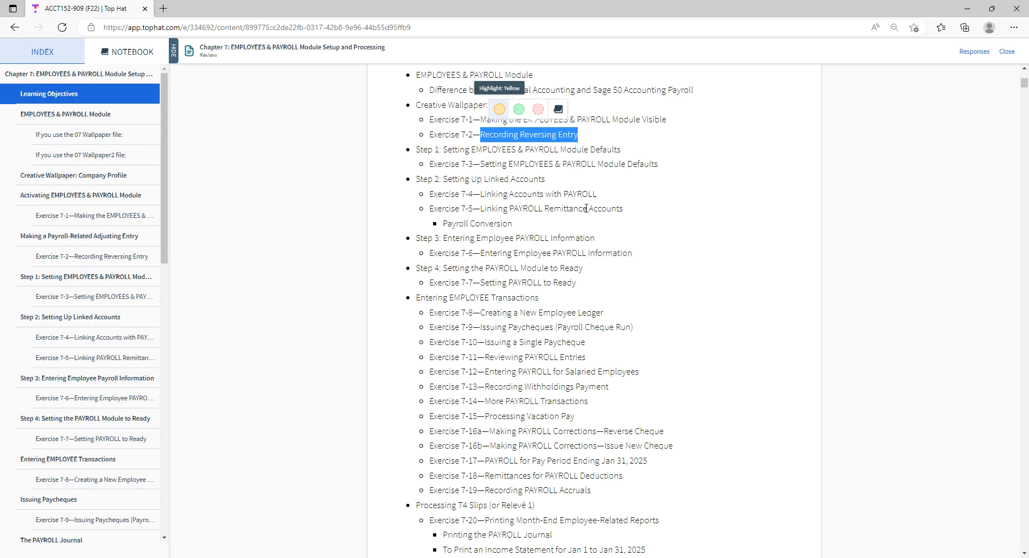
click(519, 167)
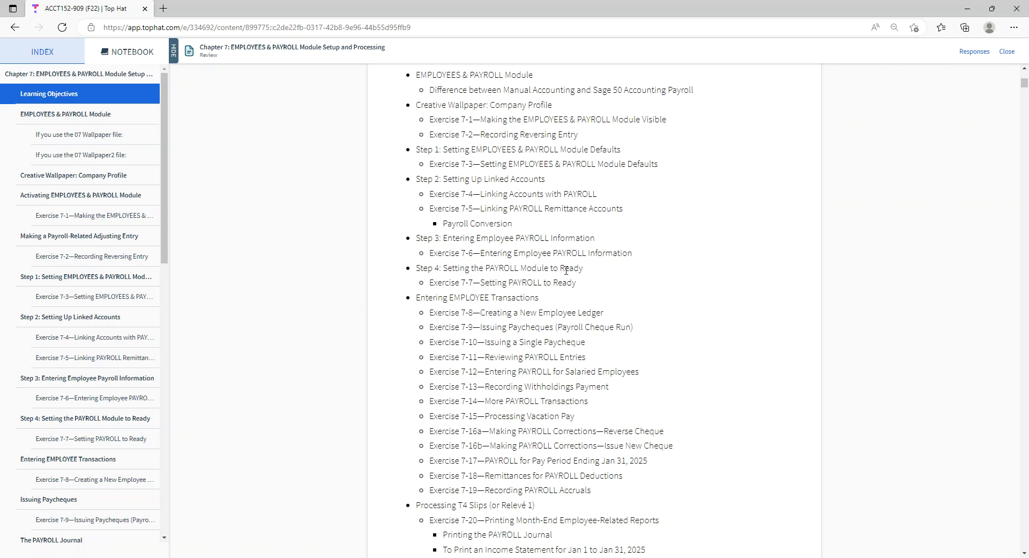
scroll(458, 285, down, 1)
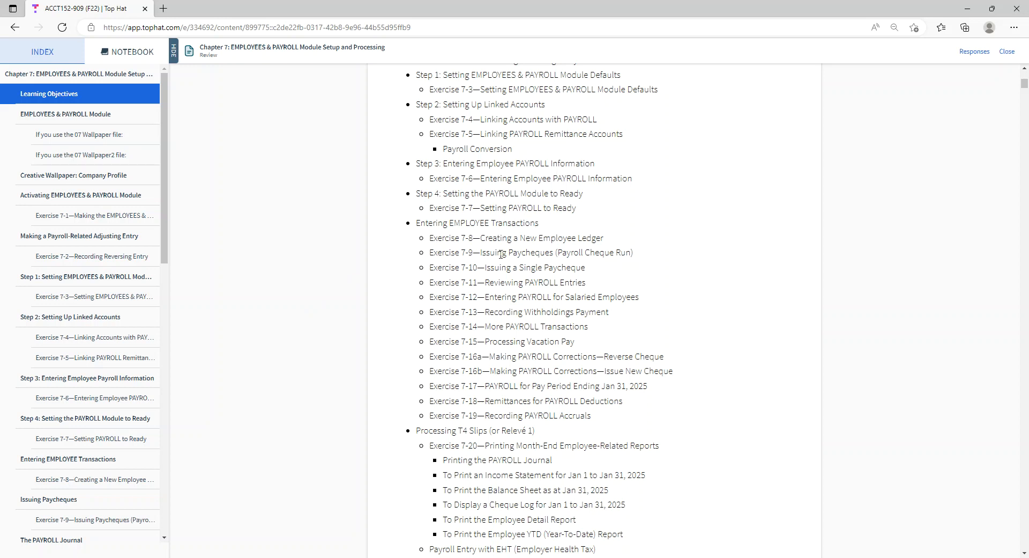
scroll(500, 254, down, 3)
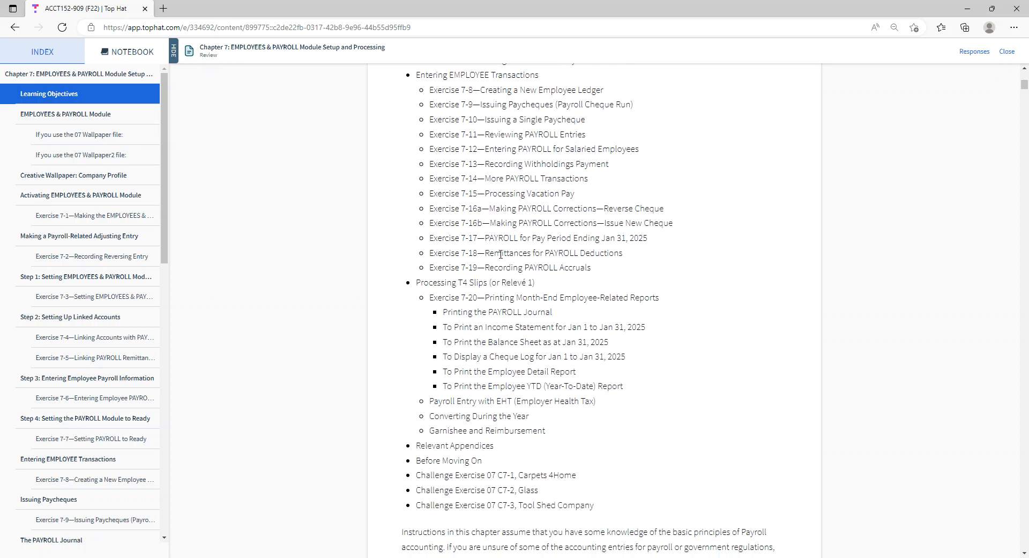
scroll(500, 254, up, 1)
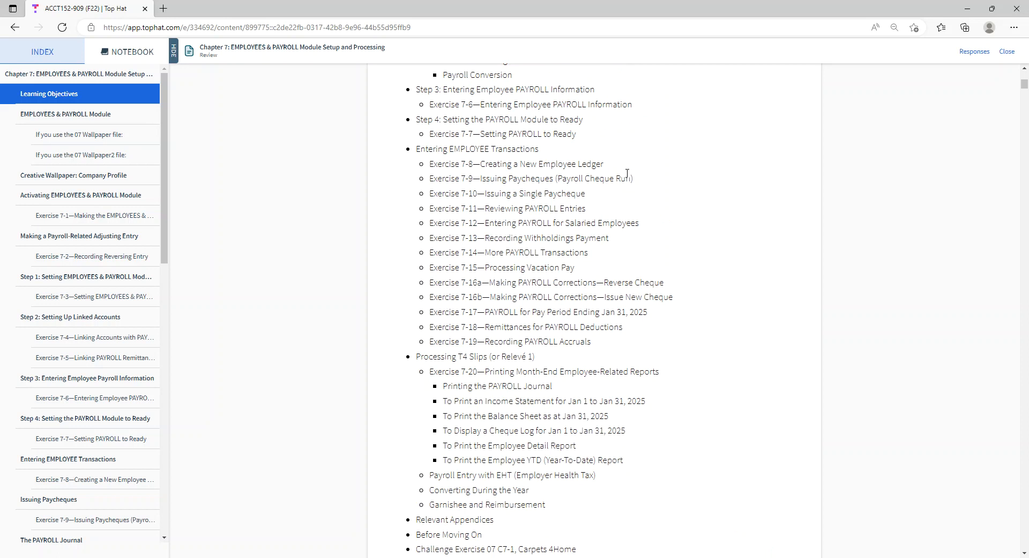
drag(606, 164, 587, 164)
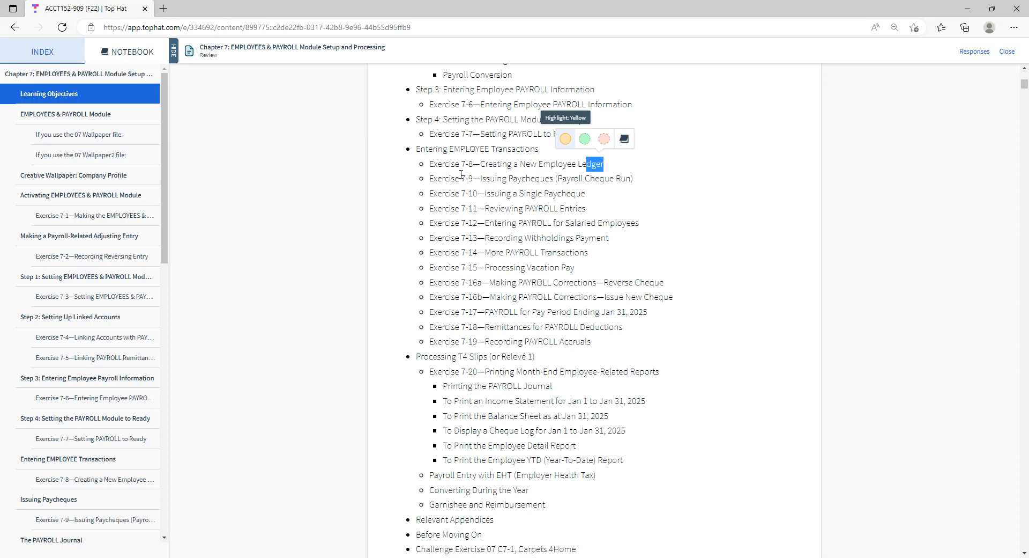
click(462, 174)
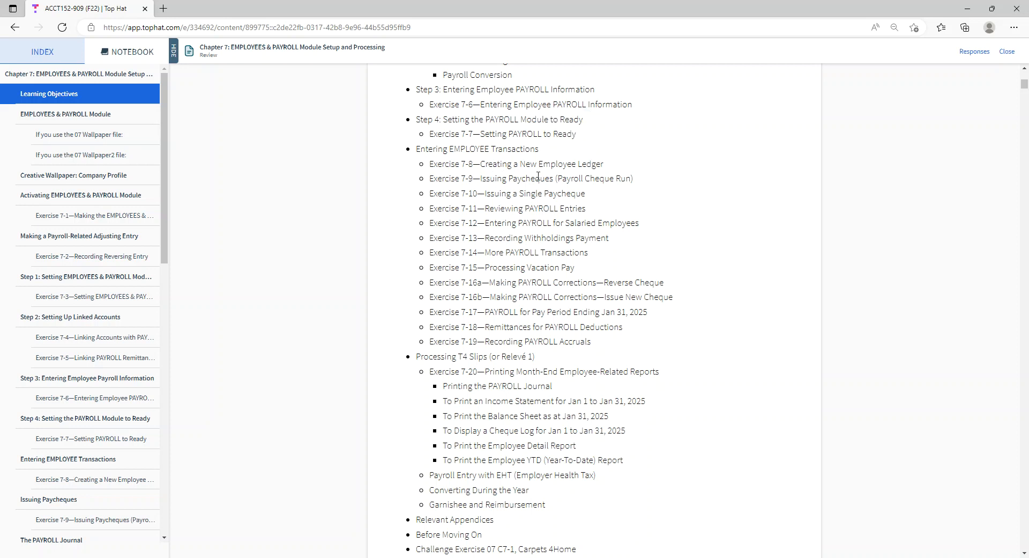
drag(430, 183, 637, 182)
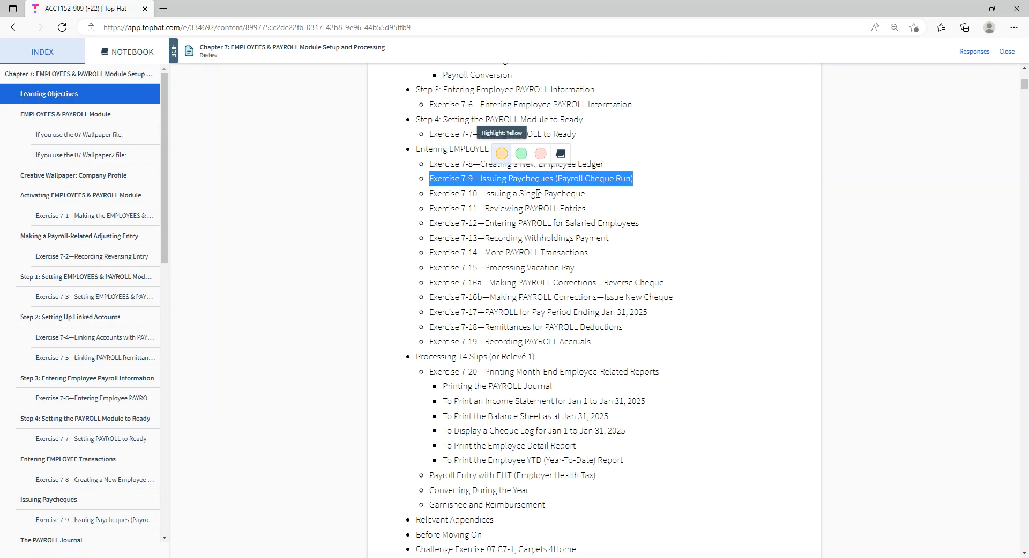
click(468, 179)
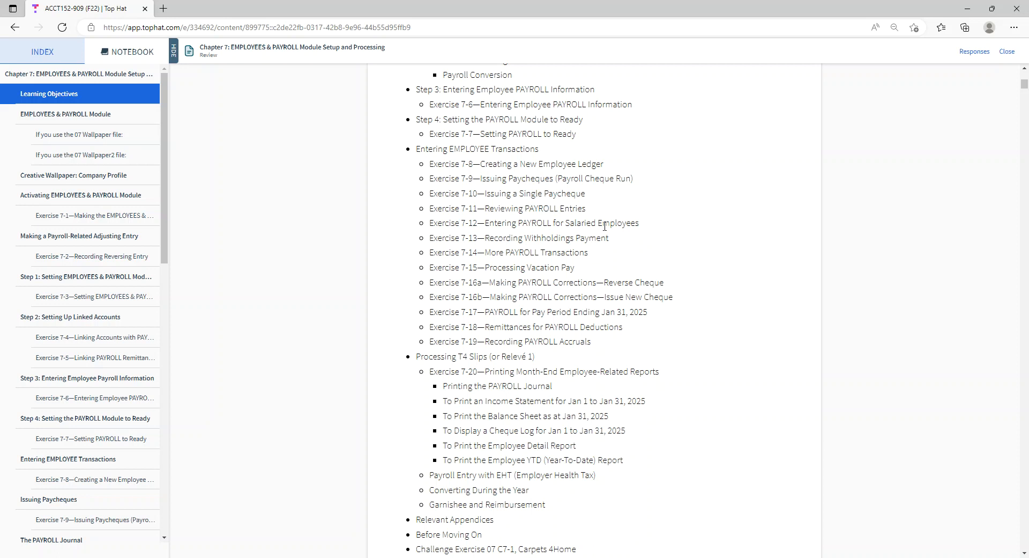
drag(653, 229, 487, 225)
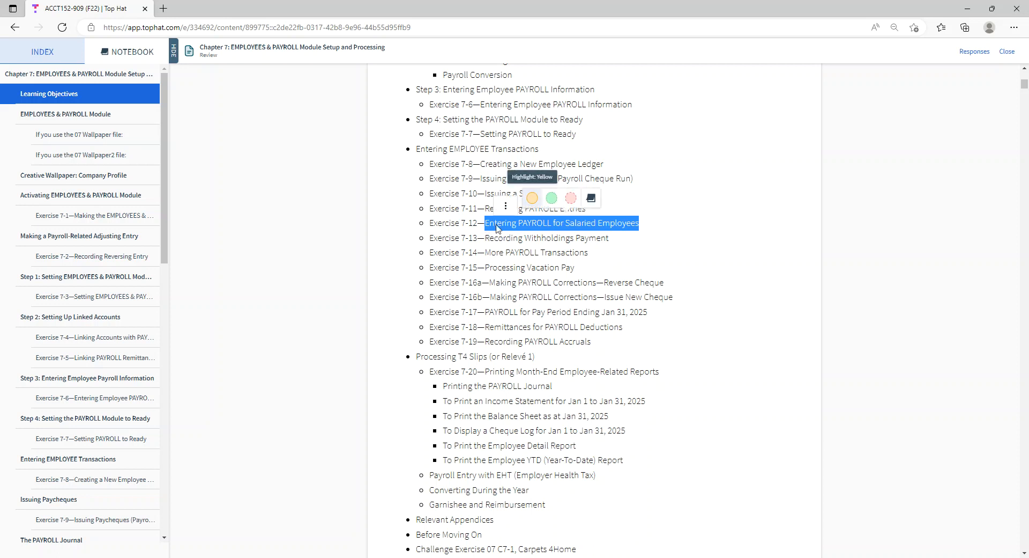
click(463, 189)
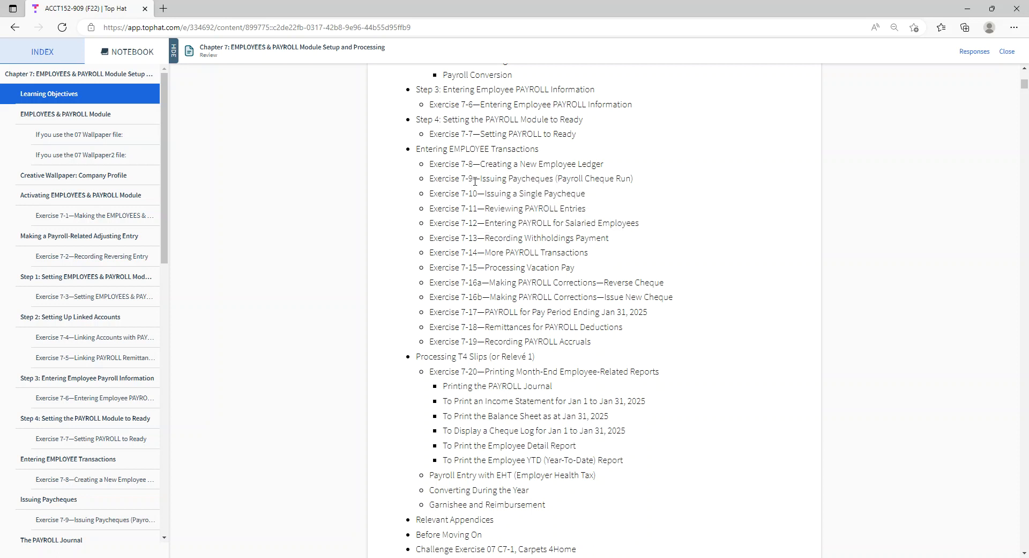
drag(429, 182, 637, 182)
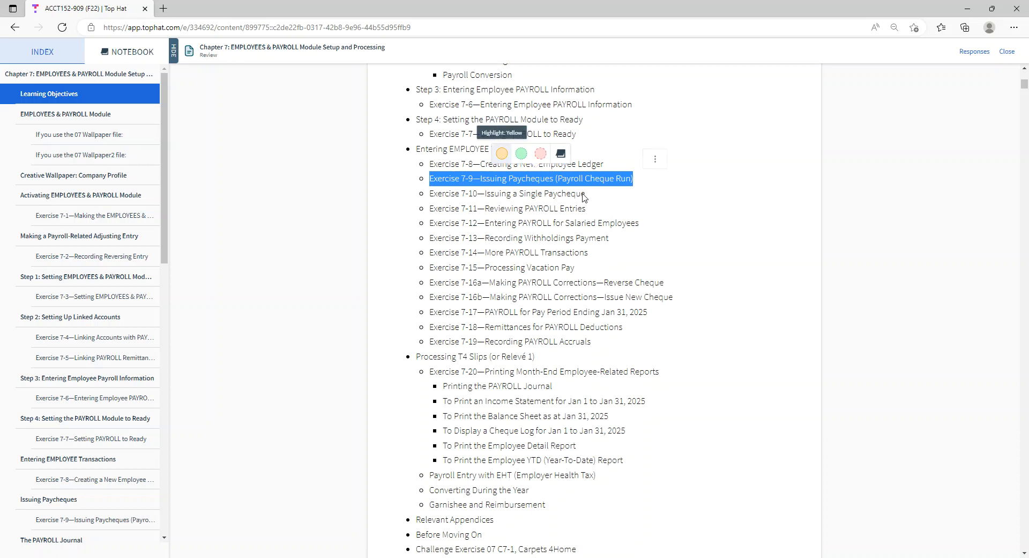
click(625, 222)
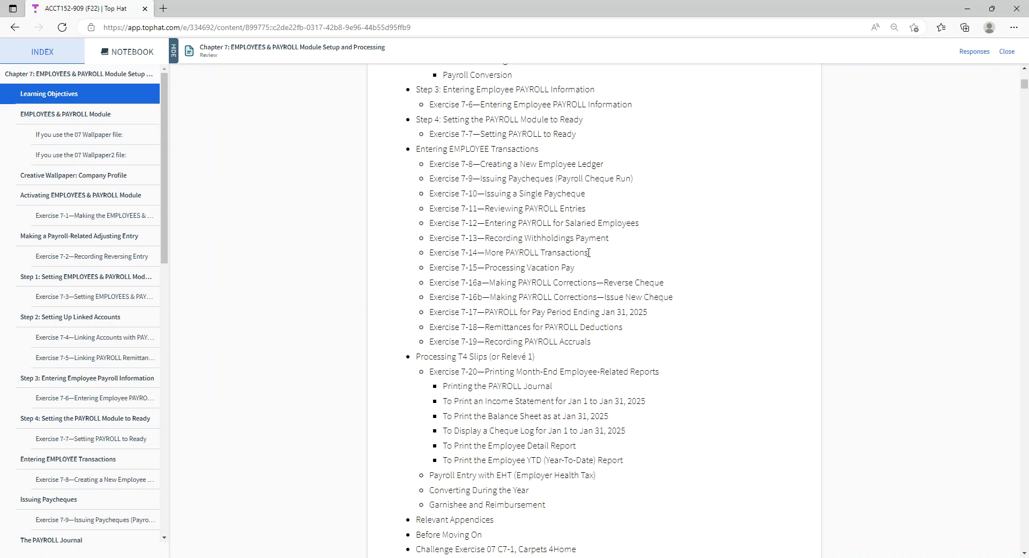
drag(603, 240, 432, 229)
click(585, 356)
drag(596, 253, 429, 263)
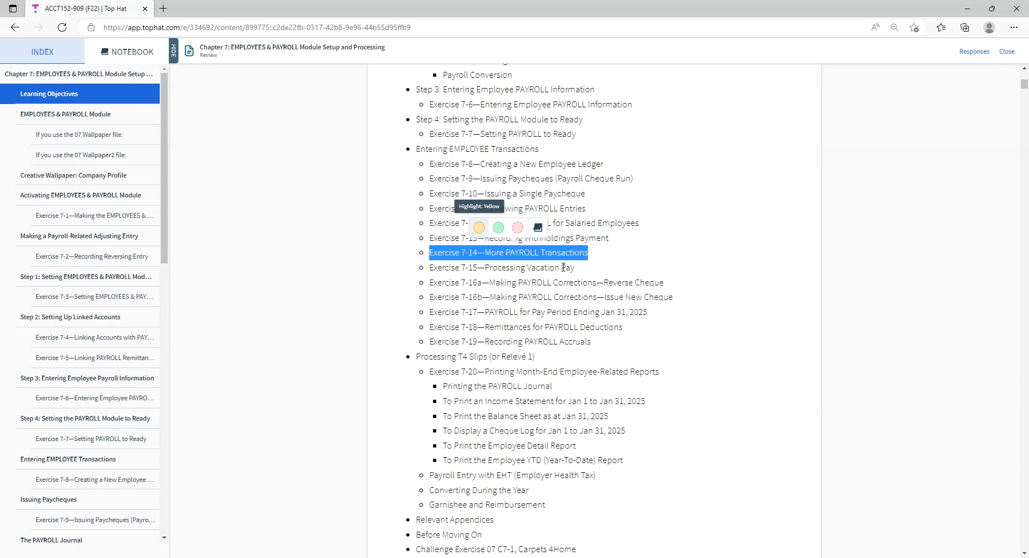
click(563, 267)
drag(582, 271, 429, 271)
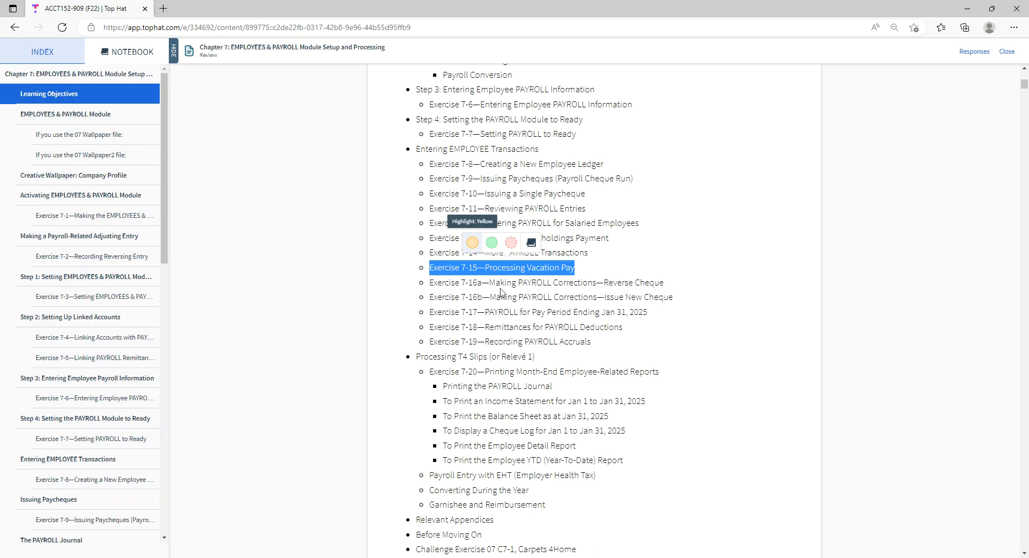
click(491, 294)
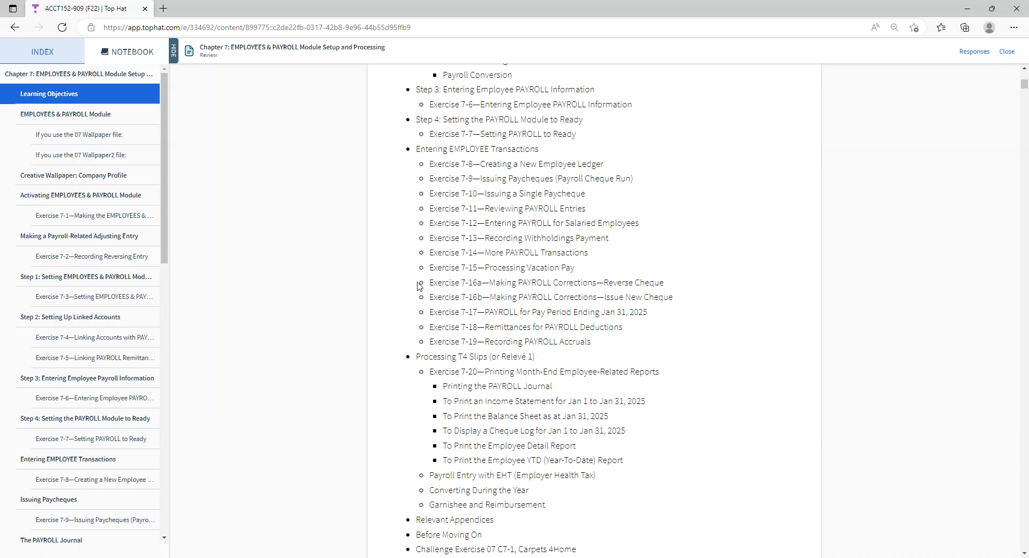
drag(421, 284, 672, 299)
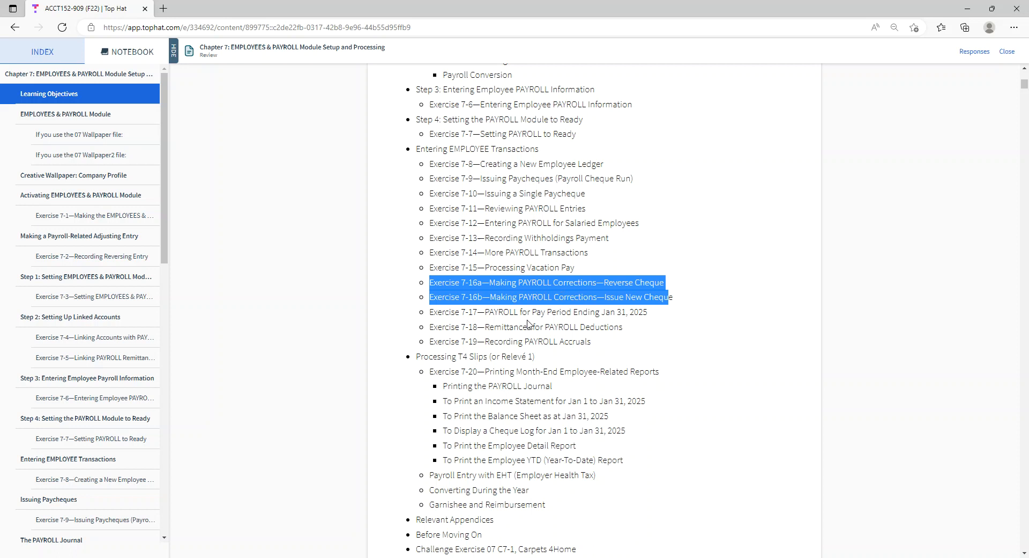
drag(647, 310, 416, 311)
click(506, 321)
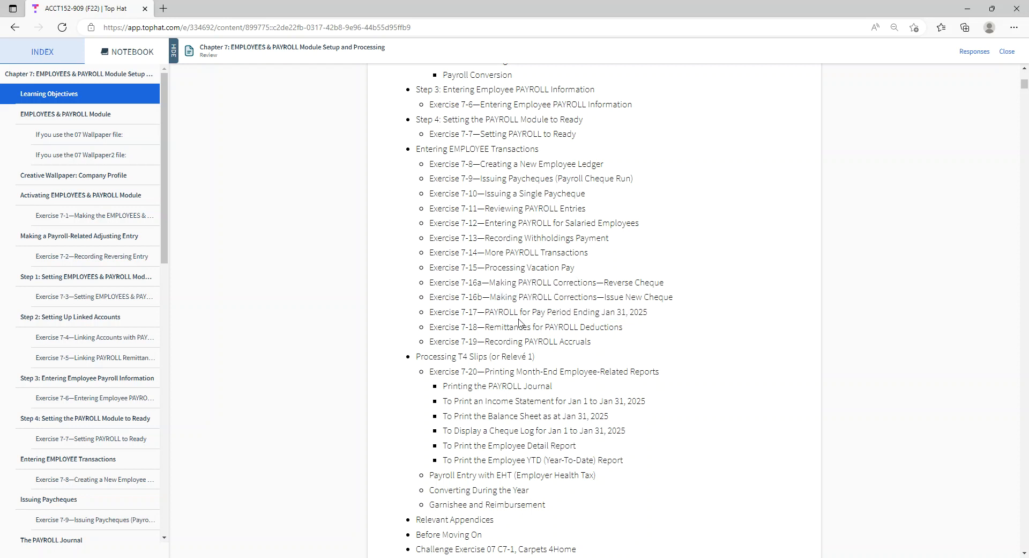
drag(651, 312, 423, 320)
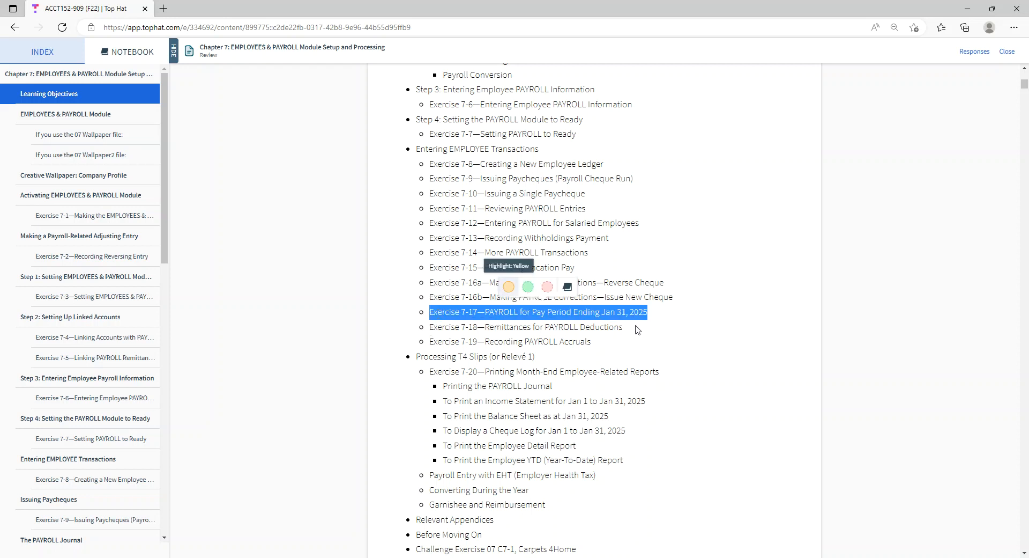
click(588, 329)
drag(638, 328, 429, 328)
scroll(519, 324, down, 2)
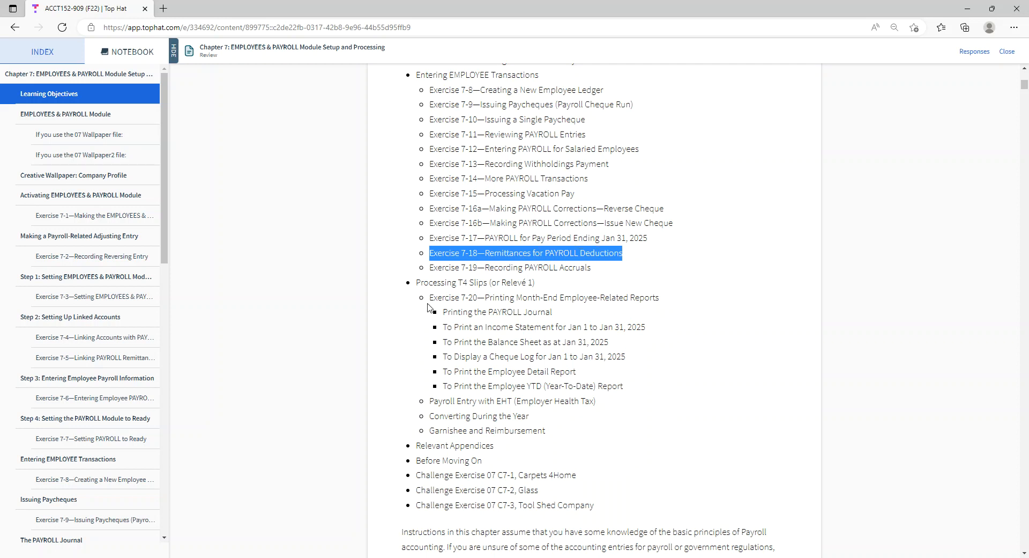
click(431, 272)
drag(430, 270, 606, 275)
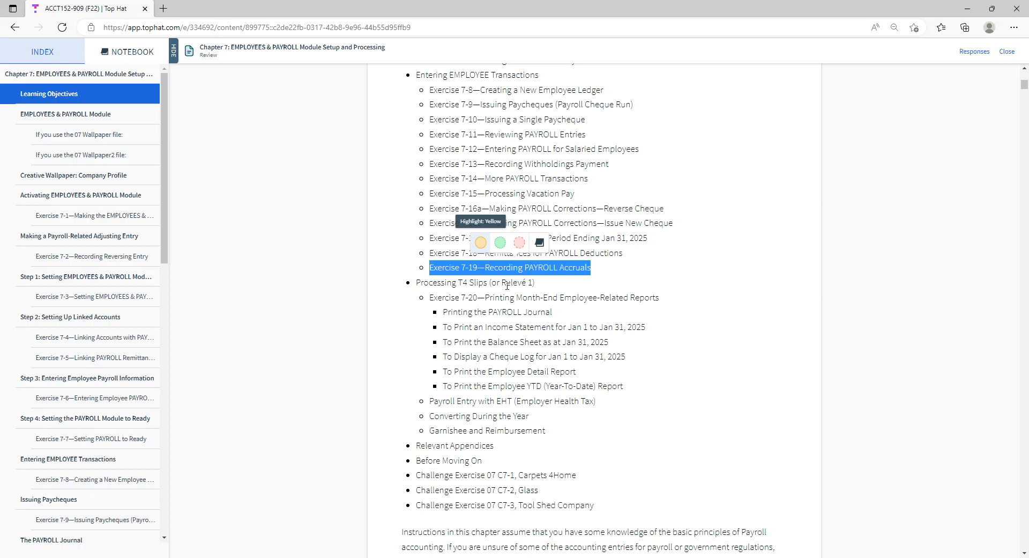
click(477, 310)
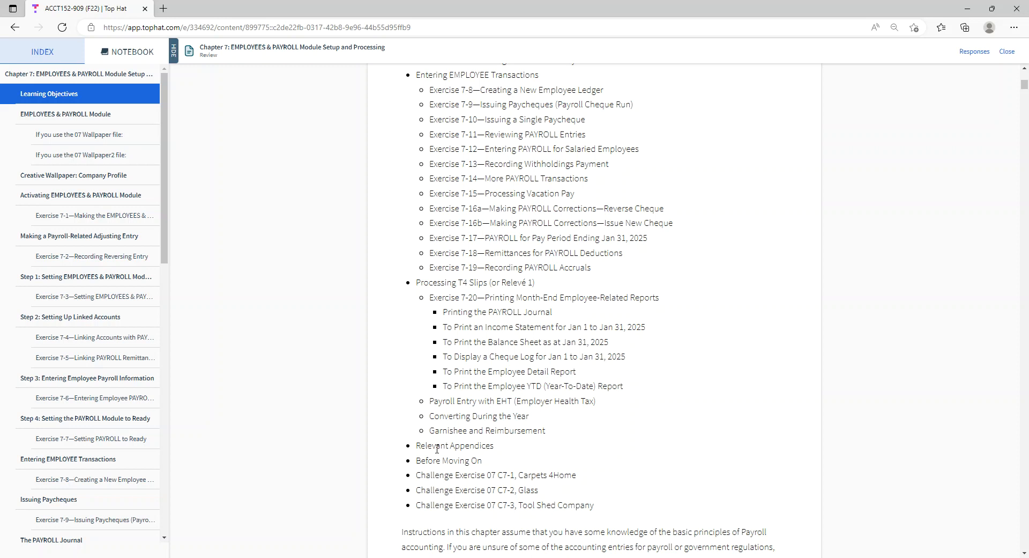
mouse_move(442, 312)
mouse_down()
mouse_move(650, 387)
mouse_move(661, 435)
mouse_up()
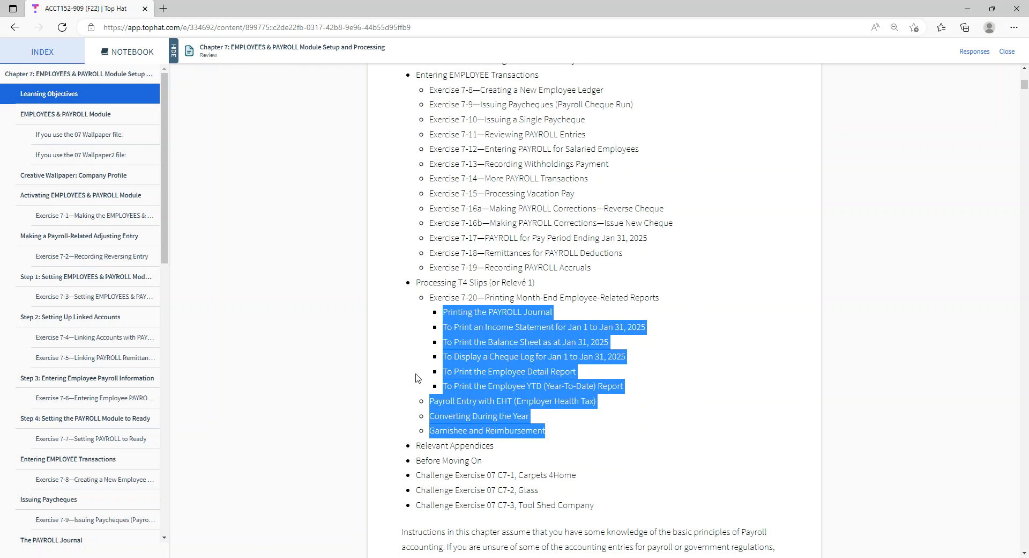
click(670, 499)
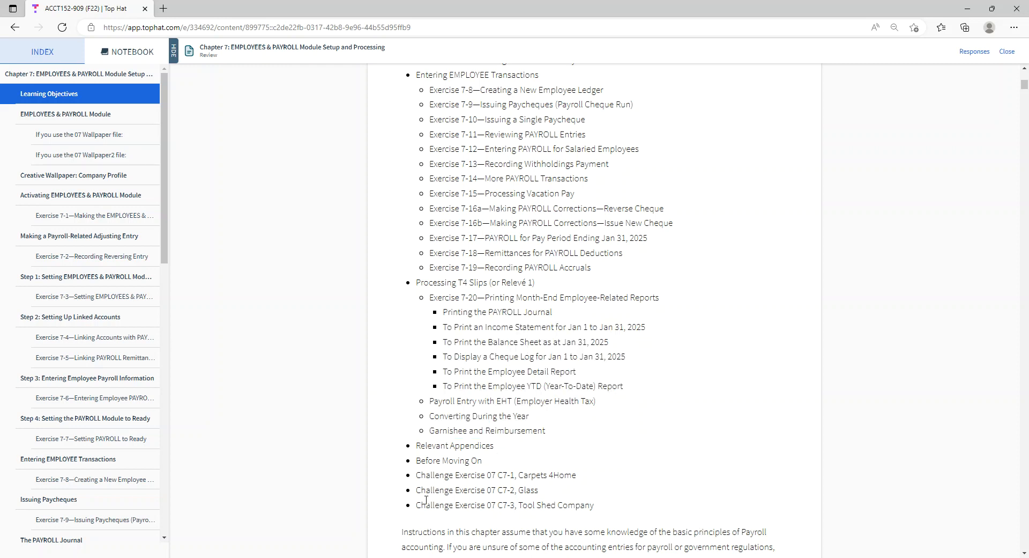
scroll(426, 500, down, 3)
drag(579, 328, 413, 327)
scroll(634, 345, down, 3)
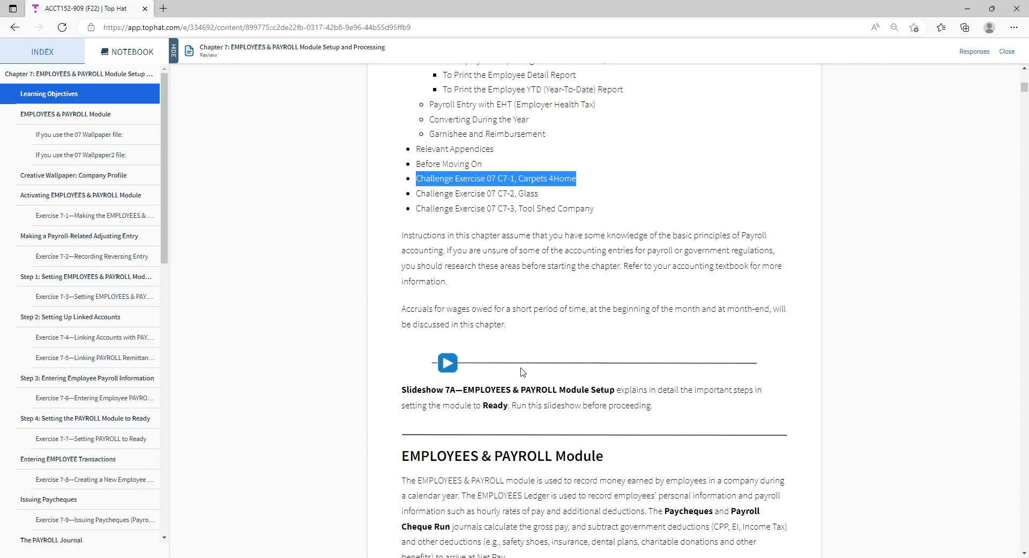
- Close the reading view and download the 07 Wallpaper.exe item from the Chapter 7 materials
click(1005, 52)
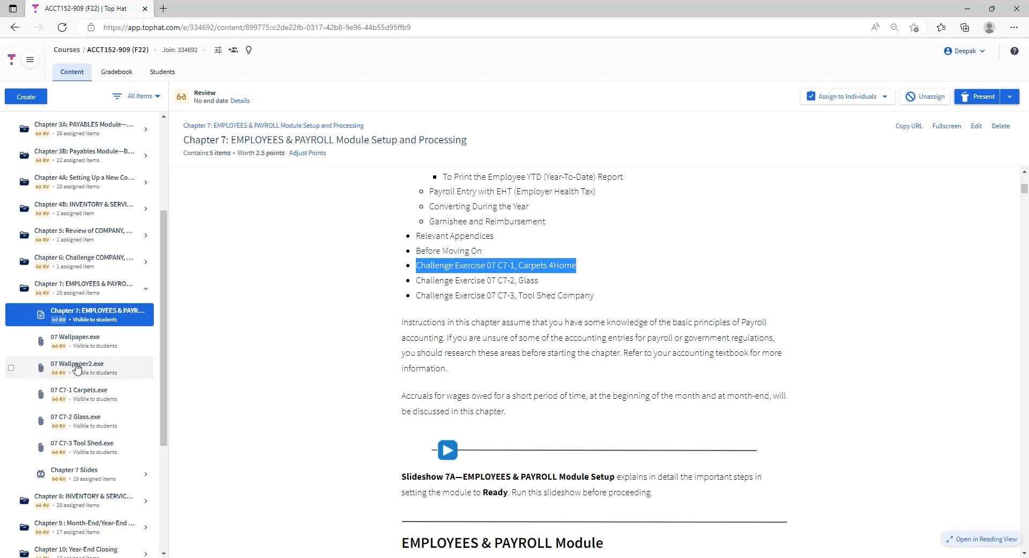
click(51, 344)
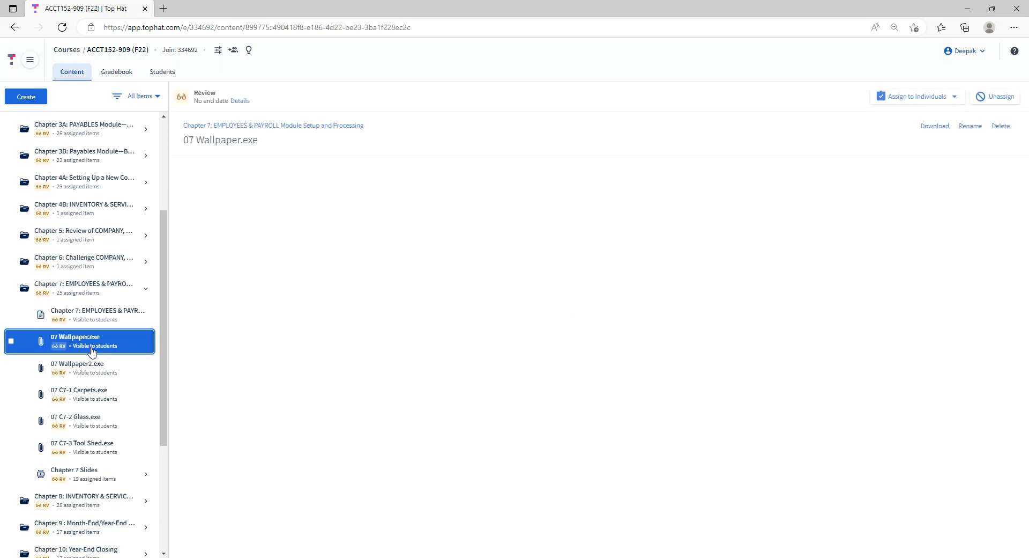
click(610, 424)
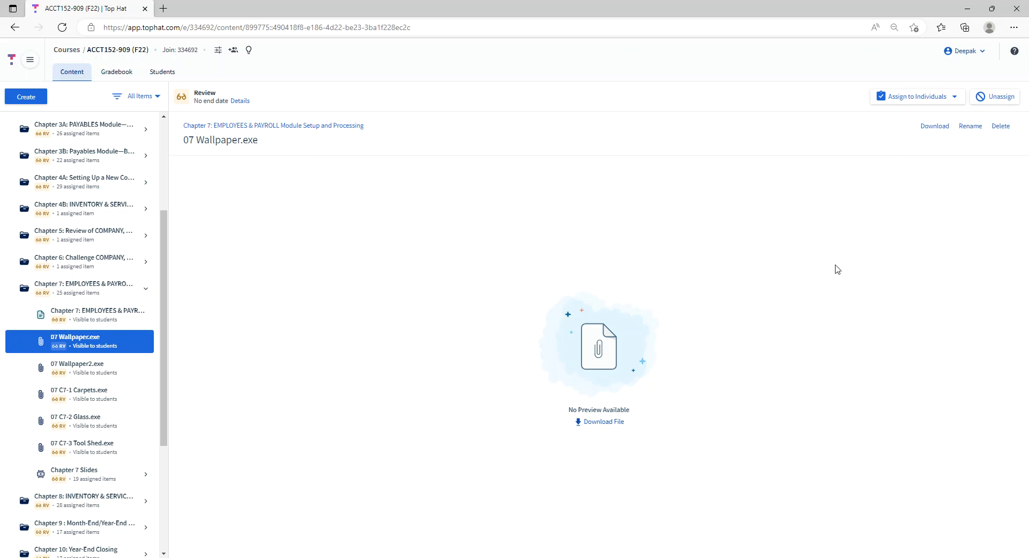
- Download 07 Wallpaper.exe, keep it despite the SmartScreen warning, and open the file
click(611, 424)
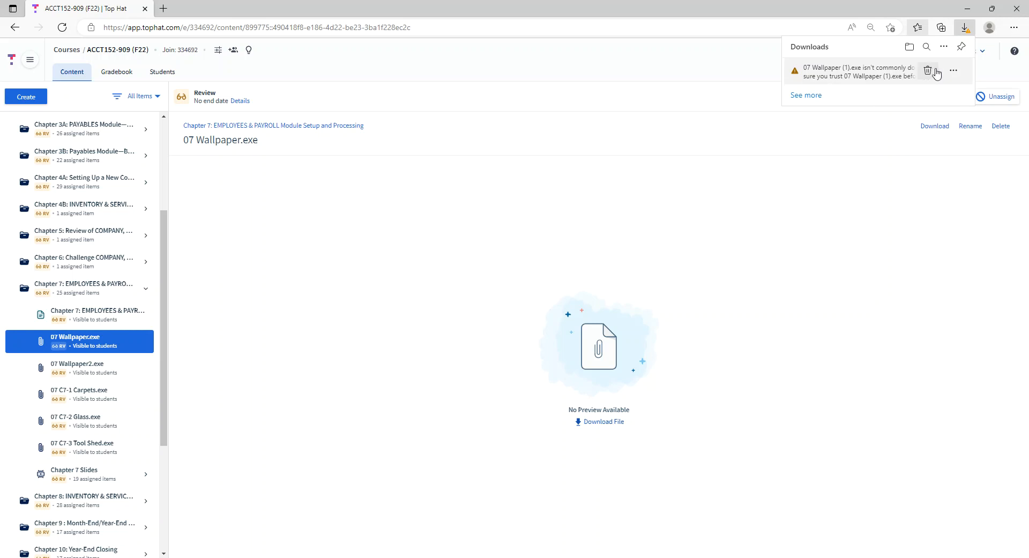
click(956, 73)
click(906, 107)
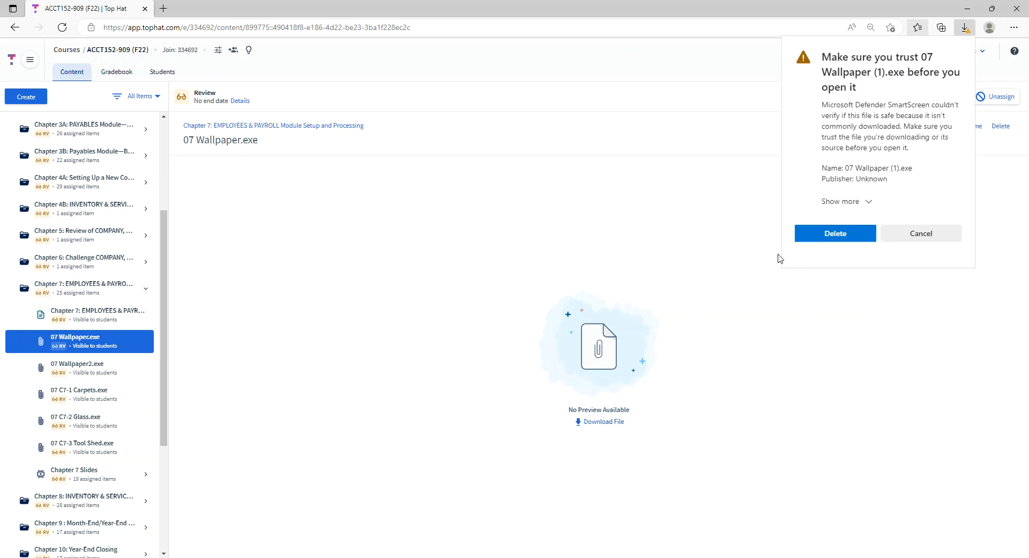
click(857, 209)
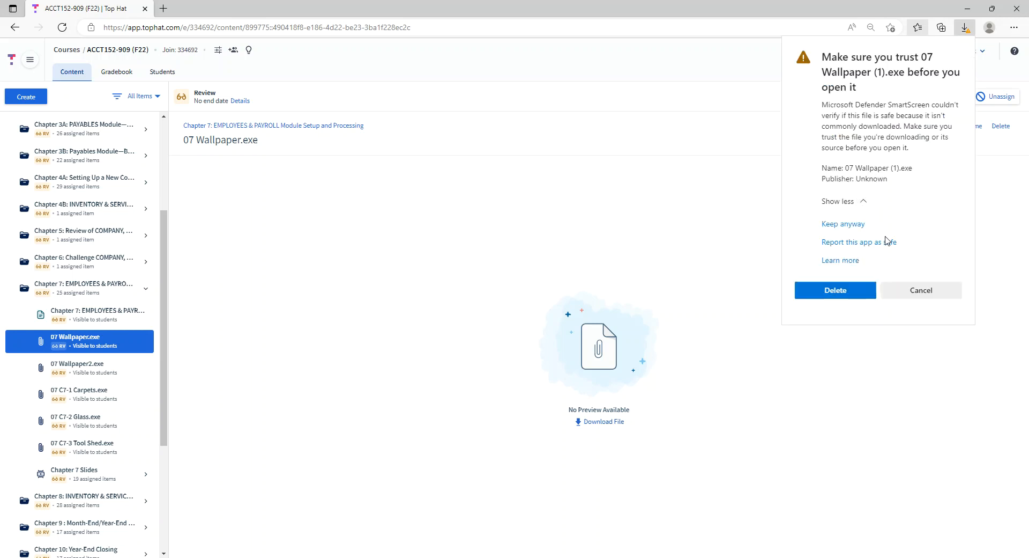
click(841, 224)
click(928, 73)
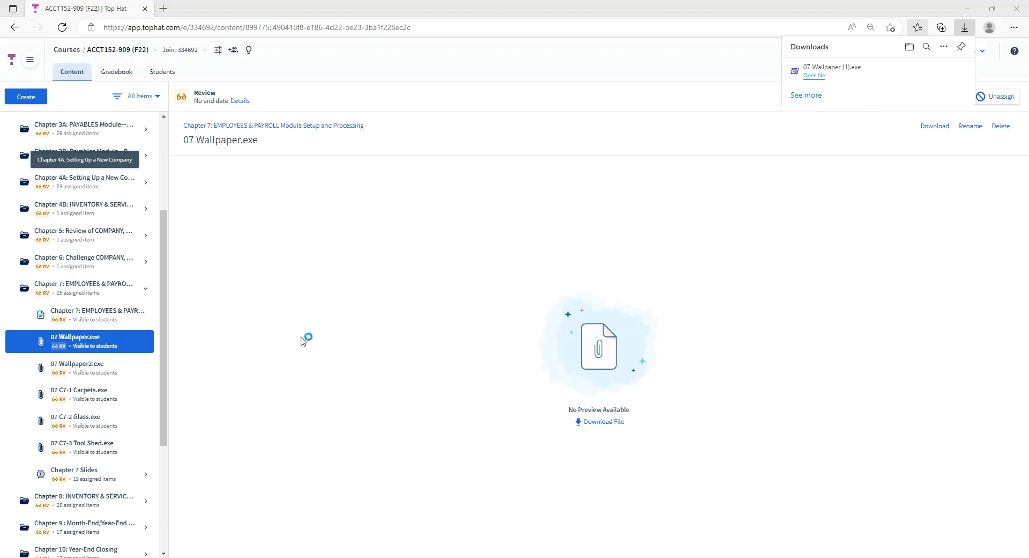
- Set the unzip destination to C:\ACCT 152 - Fall 2022\1.Chapter Database files & Backups
click(522, 315)
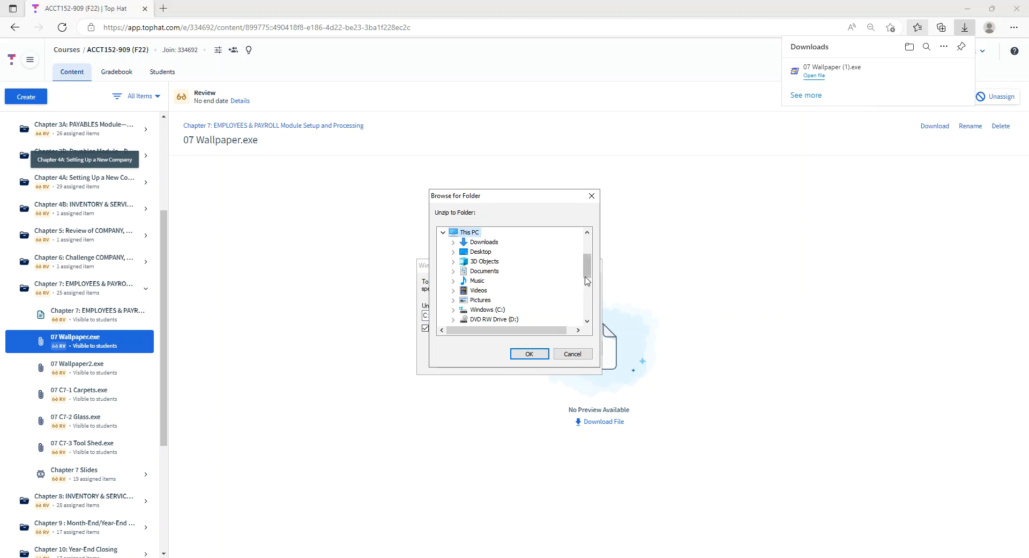
scroll(536, 286, down, 4)
drag(590, 300, 590, 285)
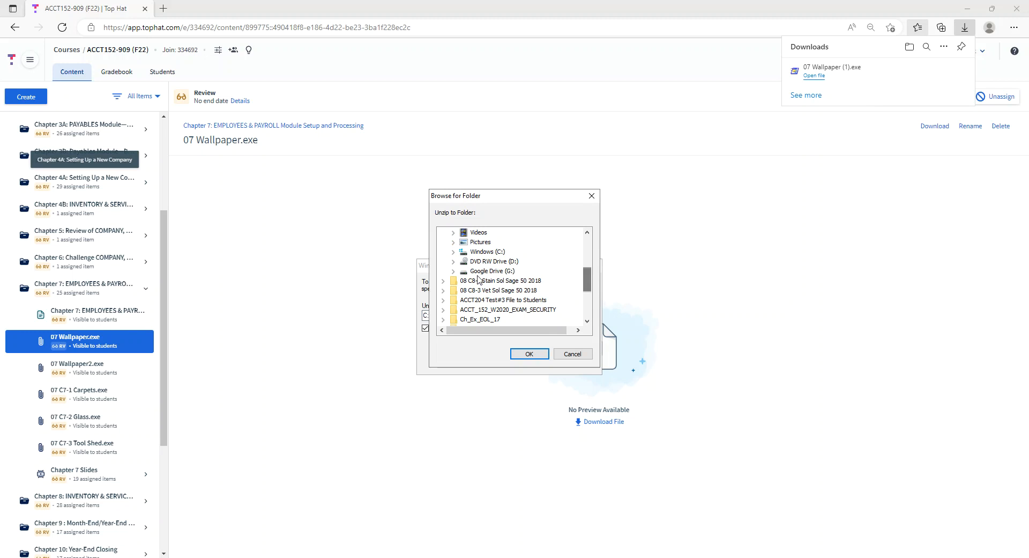
click(454, 252)
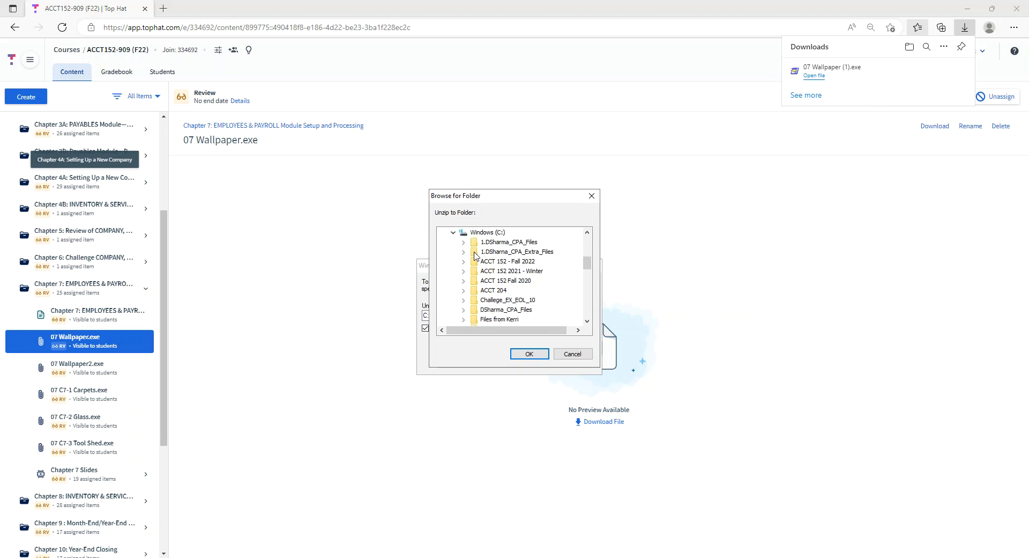
click(463, 261)
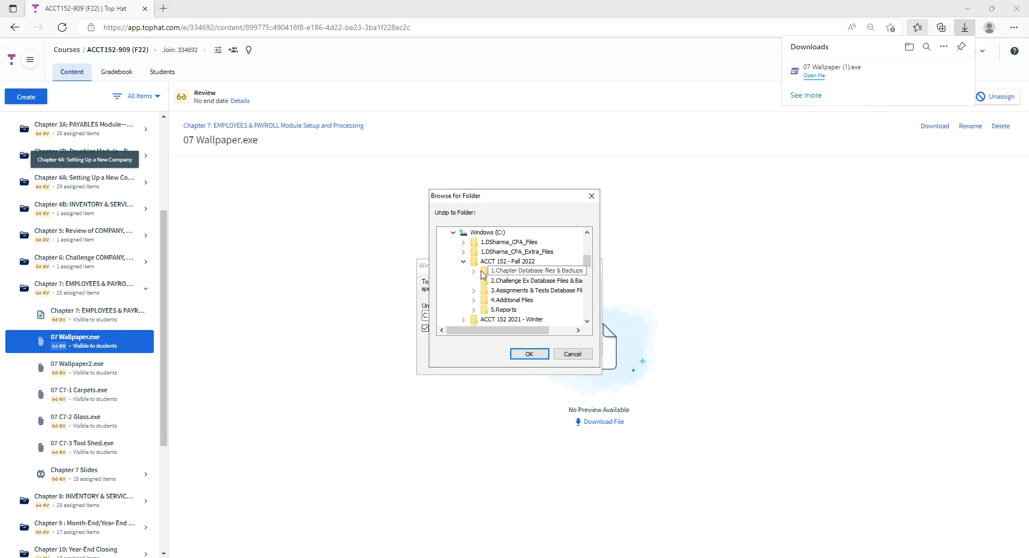
click(504, 271)
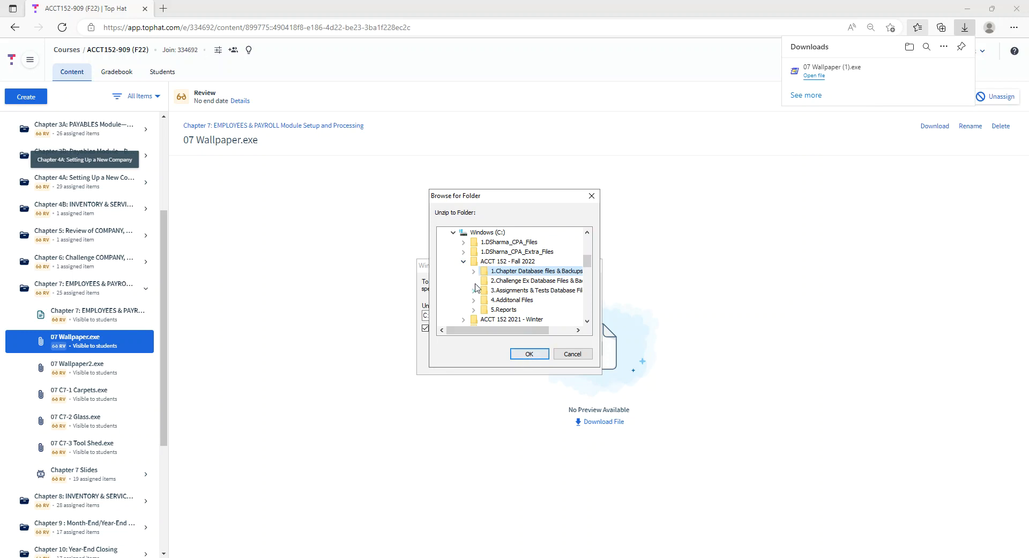
click(539, 351)
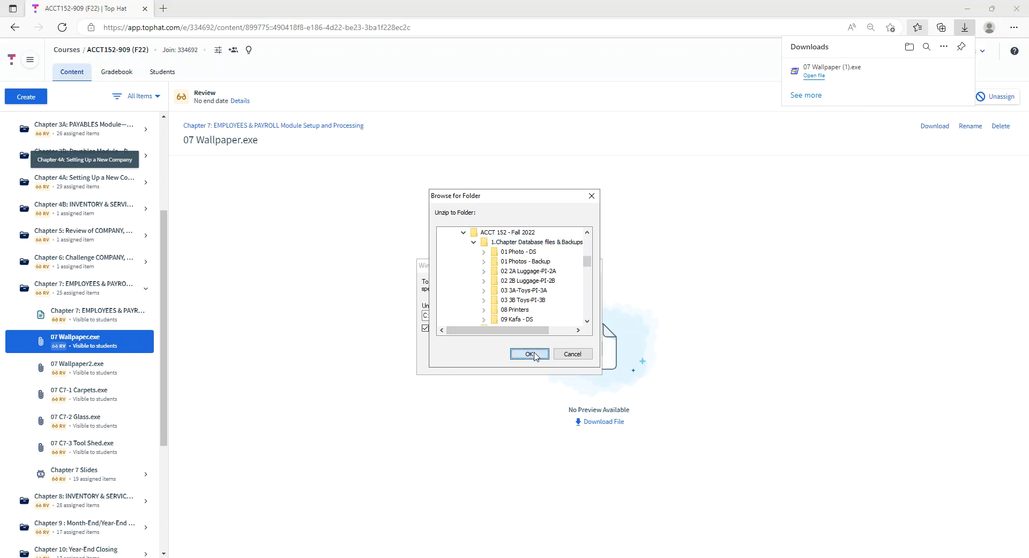
- Unzip the Wallpaper files, then dismiss the completion message and close the self-extractor
click(576, 285)
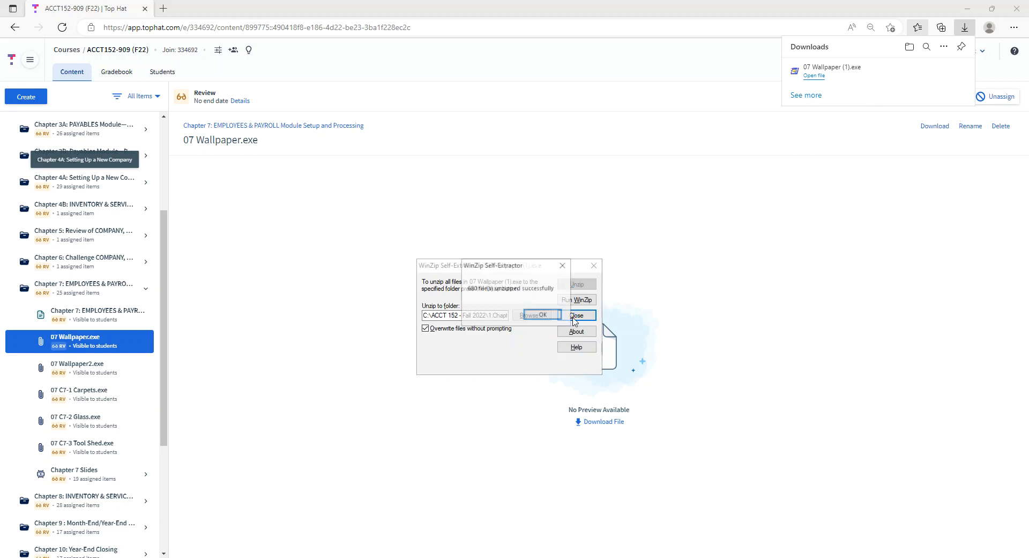
click(576, 318)
click(576, 315)
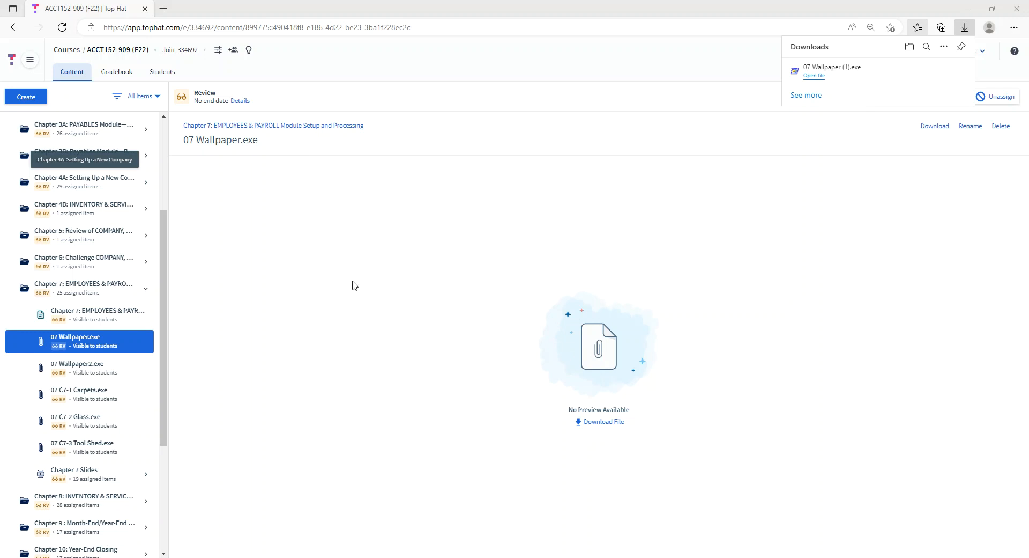
- Open the existing company 07 WALLPAPER from the 07 Wallpaper folder
key(super+d)
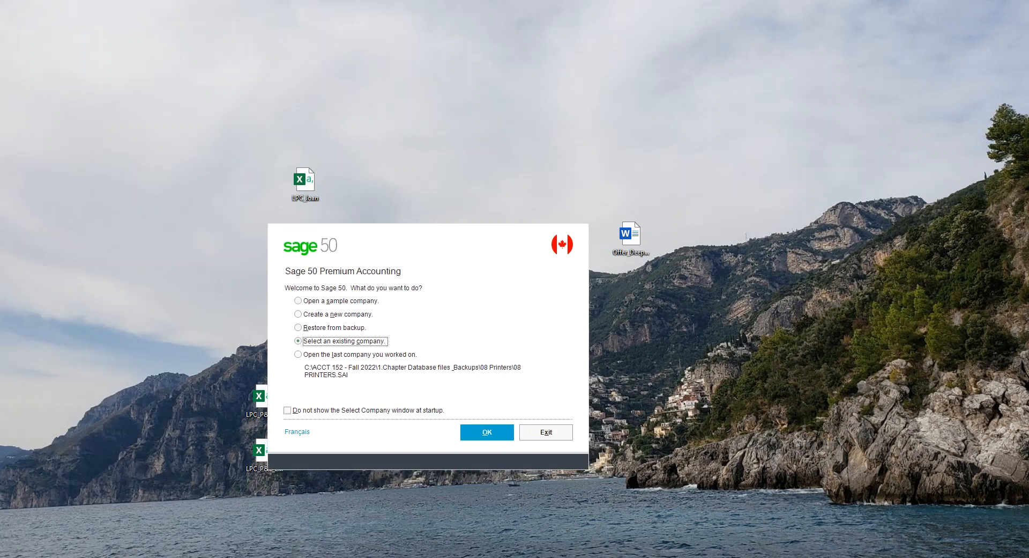
click(487, 435)
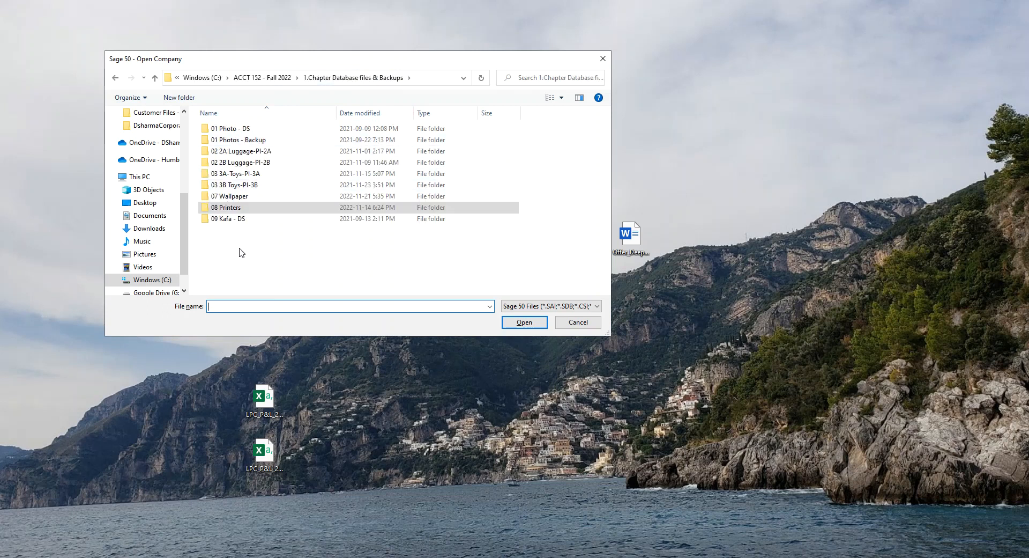
double_click(242, 201)
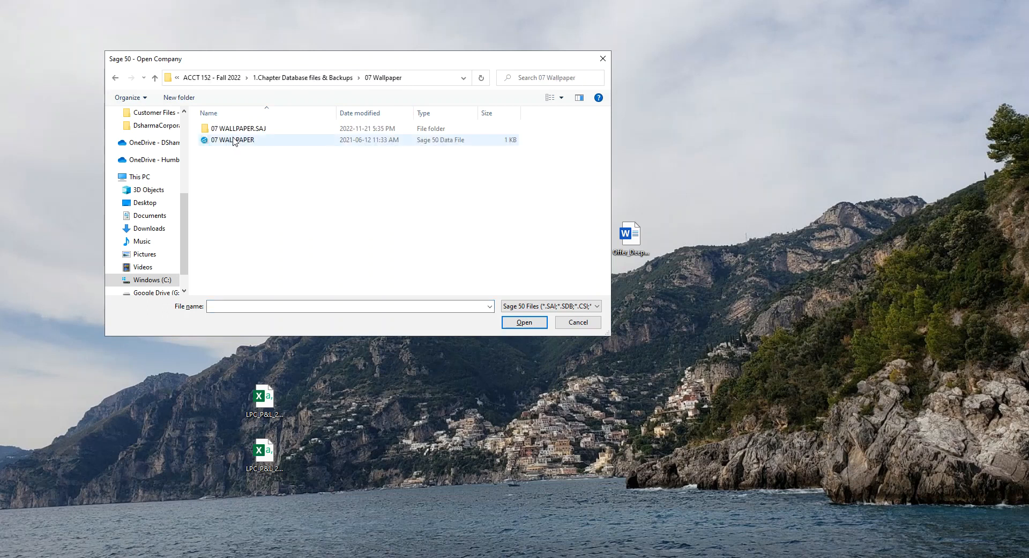
click(234, 139)
click(524, 322)
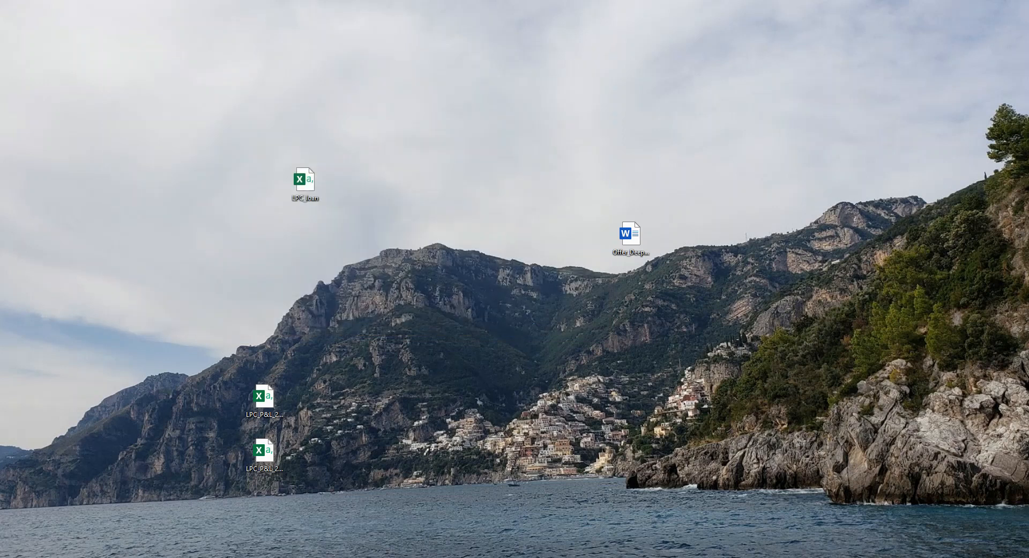
- Show the Chapter 7 EMPLOYEES & PAYROLL page in Top Hat, then minimize the browser
key(alt+Tab)
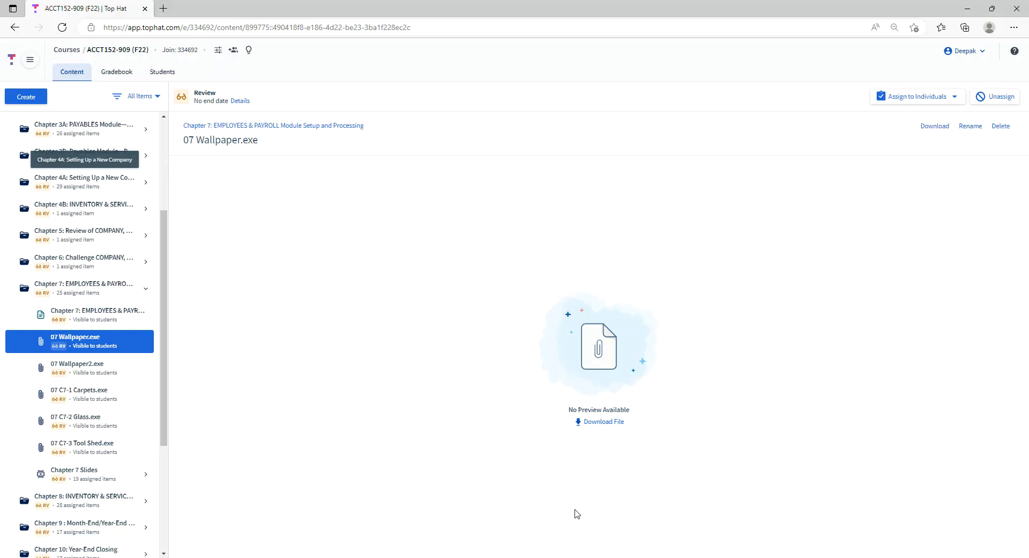
click(94, 319)
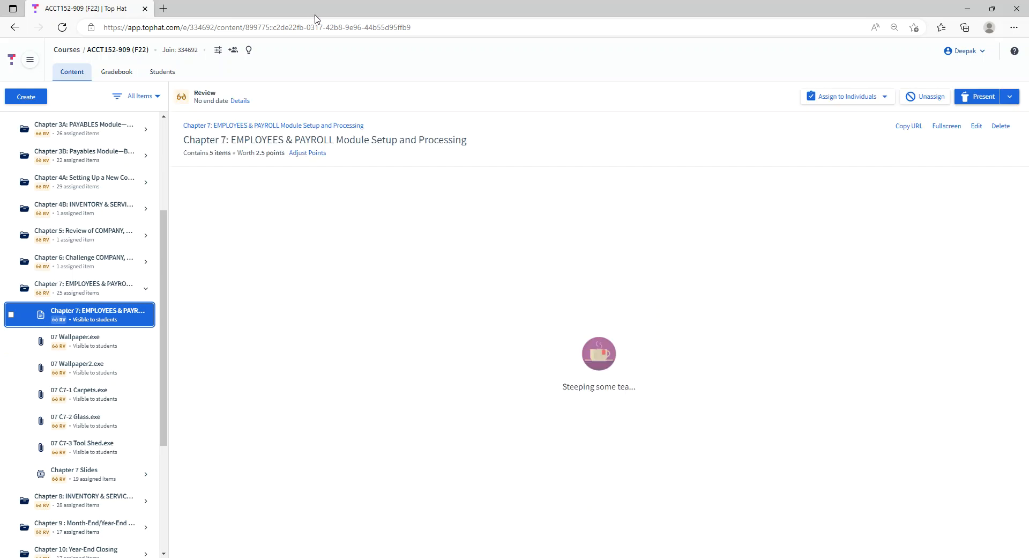
key(super+d)
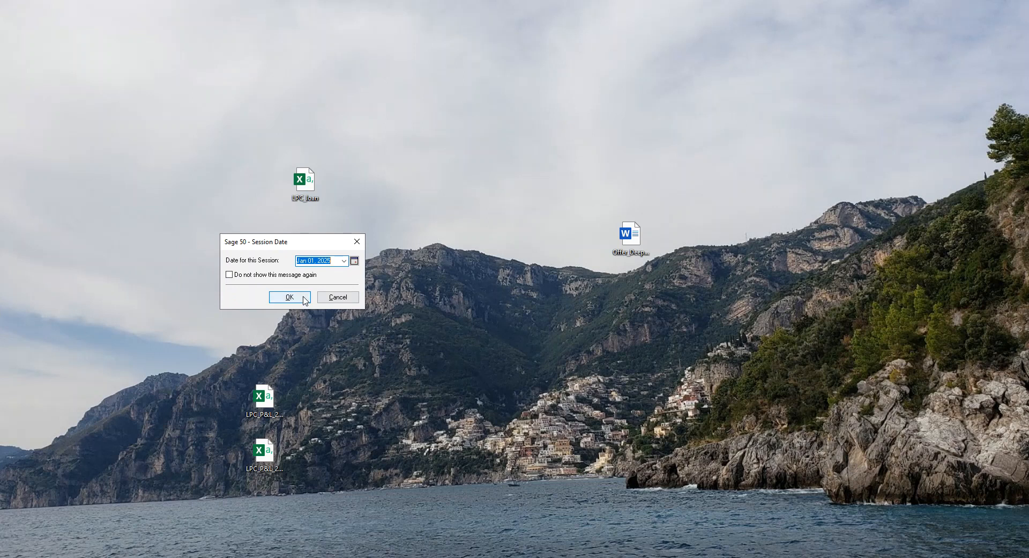
- Accept the Jan 01, 2025 session date and maximize the Sage 50 window
click(304, 298)
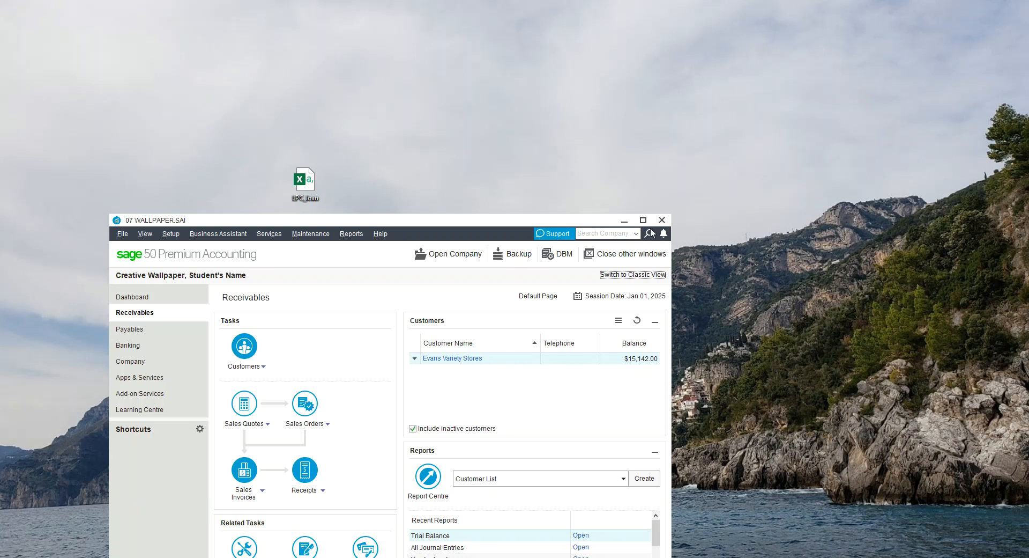
click(643, 220)
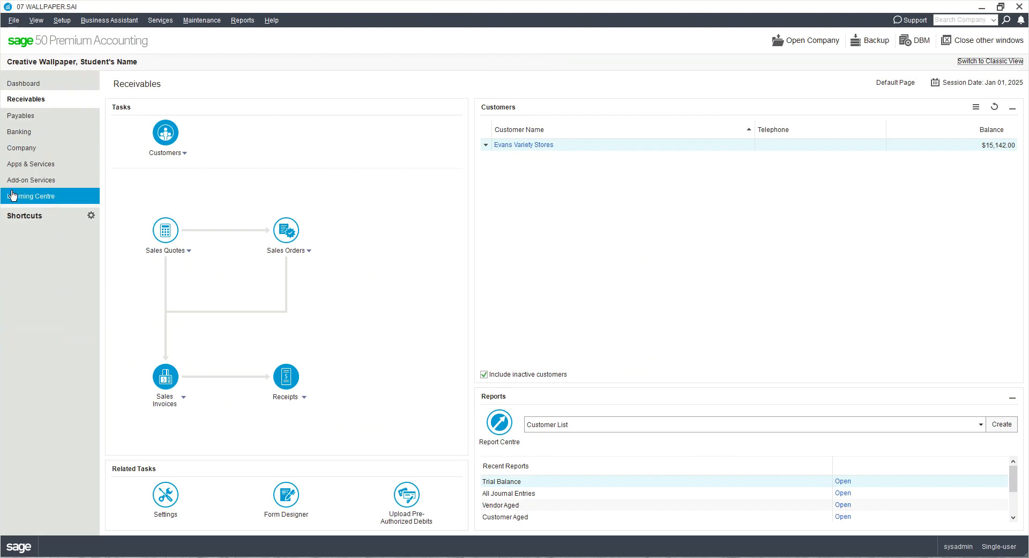
- Run the Financials Trial Balance report with default options
click(249, 25)
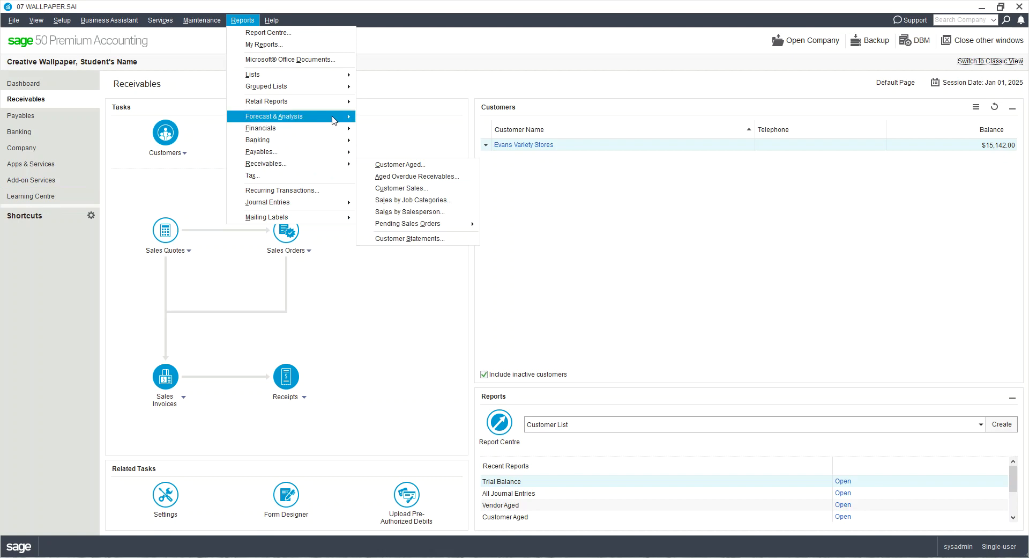
mouse_move(332, 128)
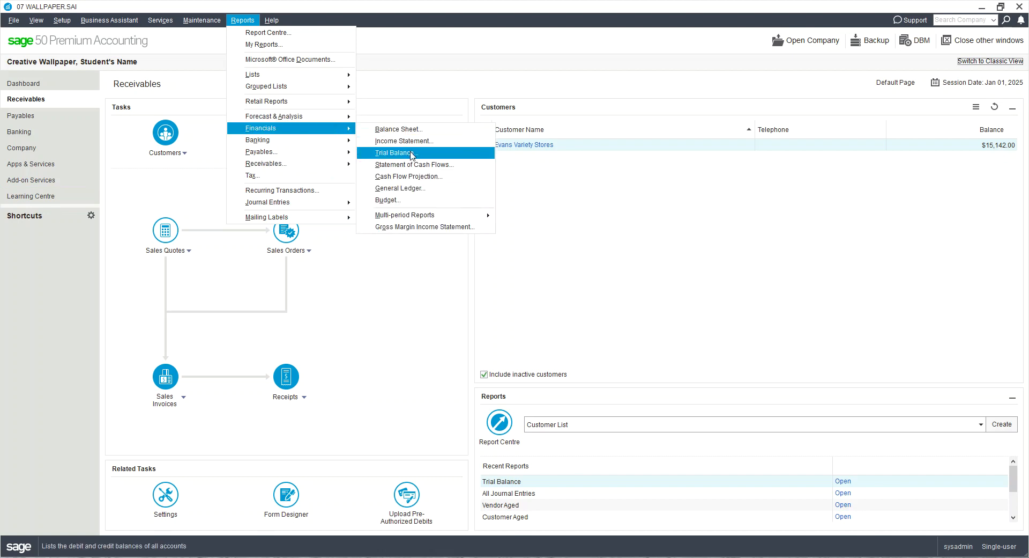
click(412, 153)
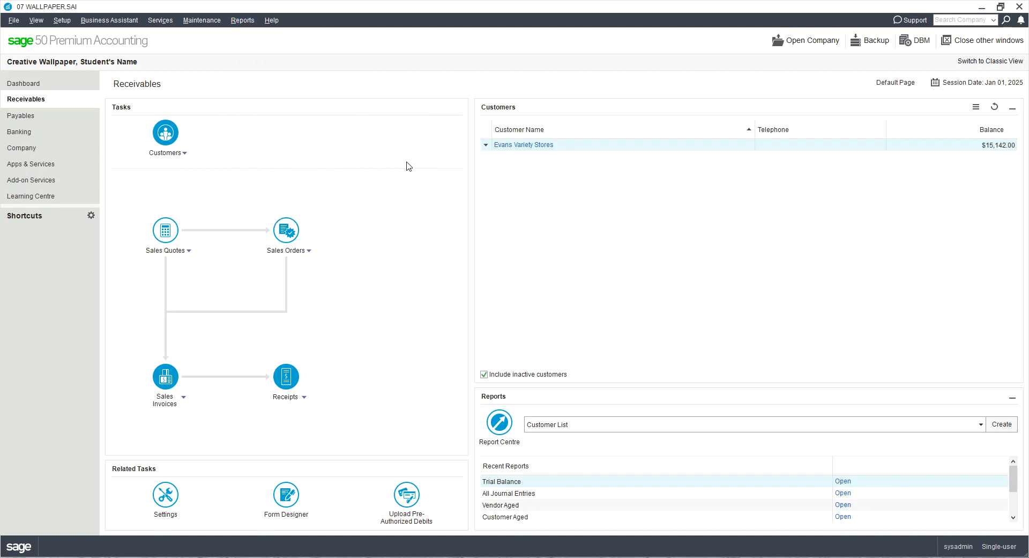
click(465, 375)
- Maximize the Trial Balance report, review the 191,060.00 totals, then close it
double_click(649, 141)
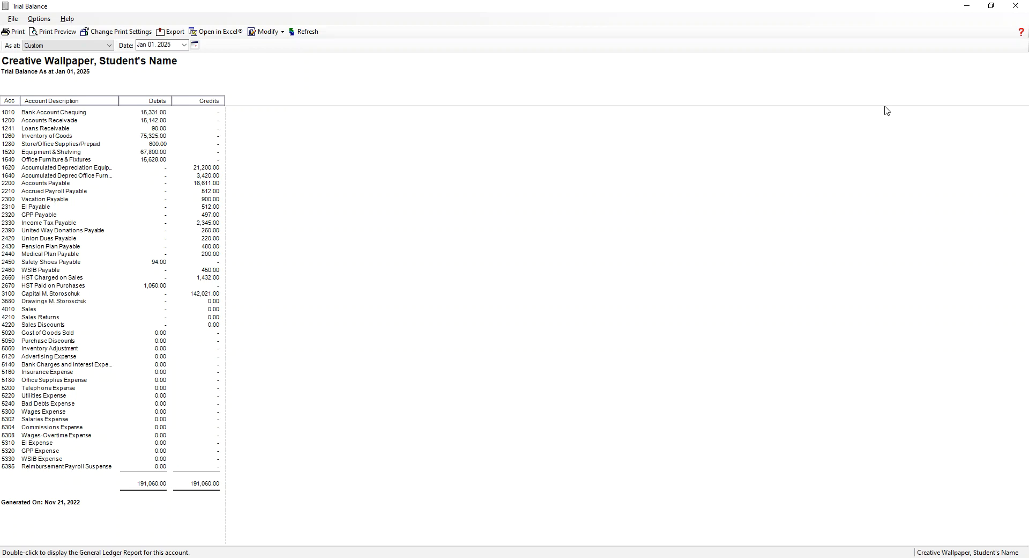
click(1015, 8)
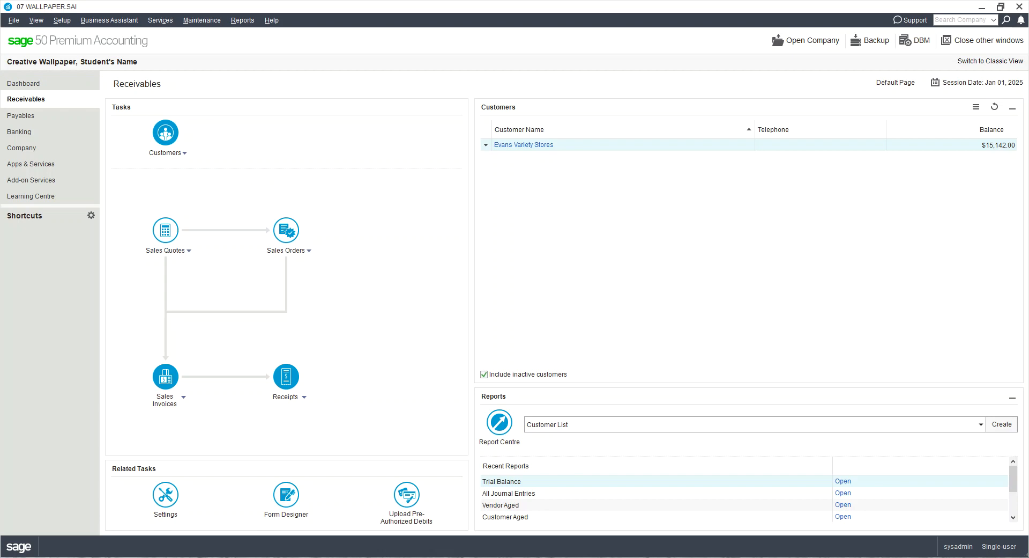
- Enable the Employees & Payroll page in User Preferences > View and go to it
click(62, 20)
click(89, 87)
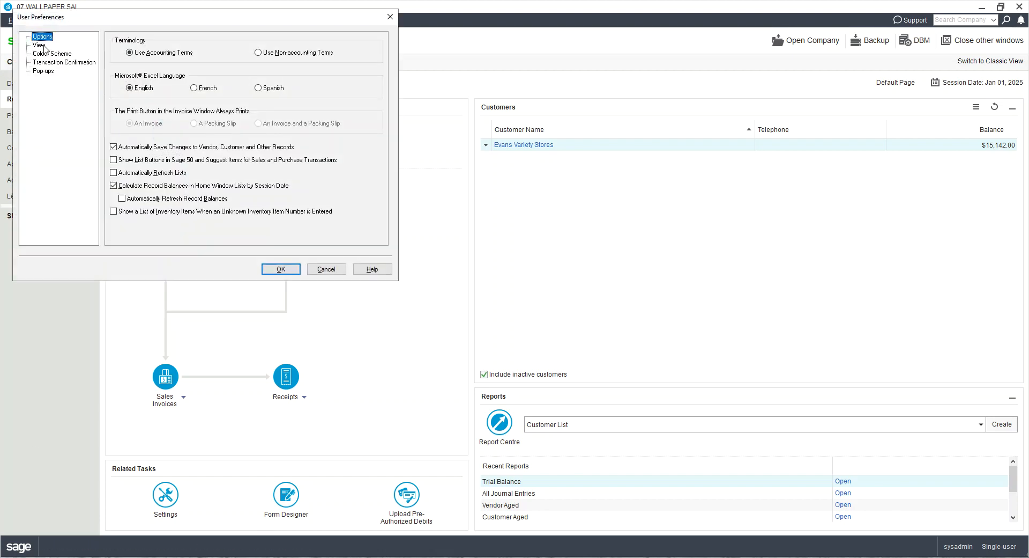
click(43, 45)
click(189, 77)
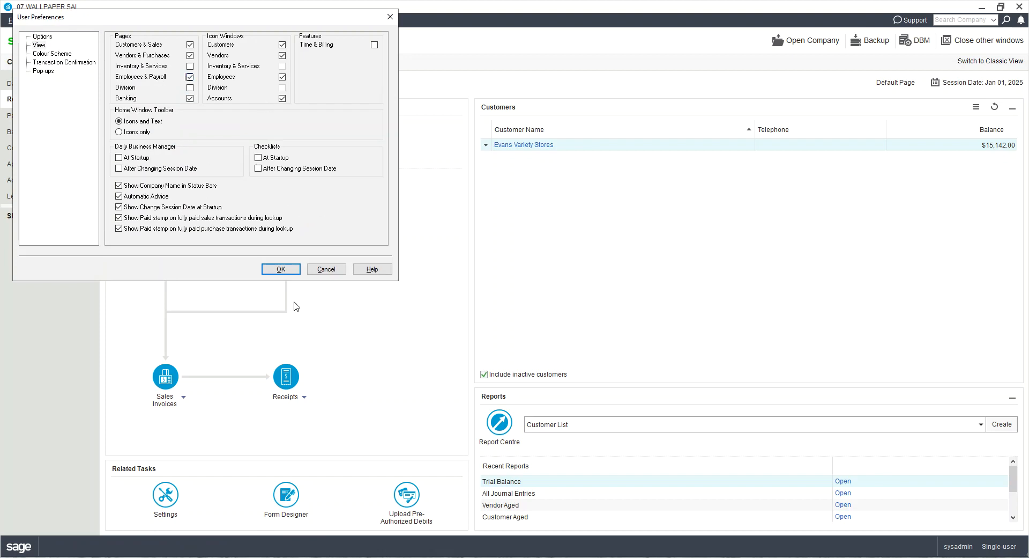
click(279, 270)
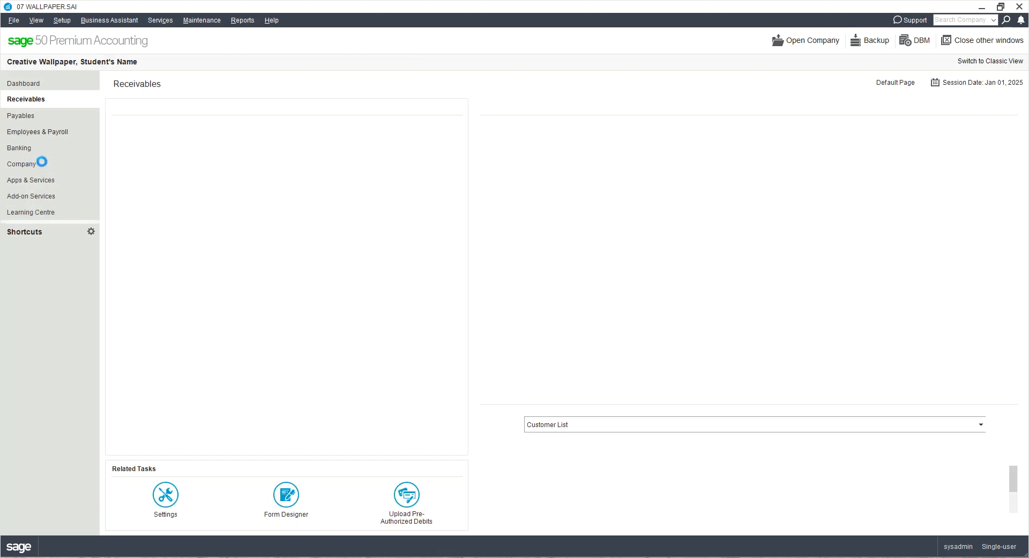
click(8, 135)
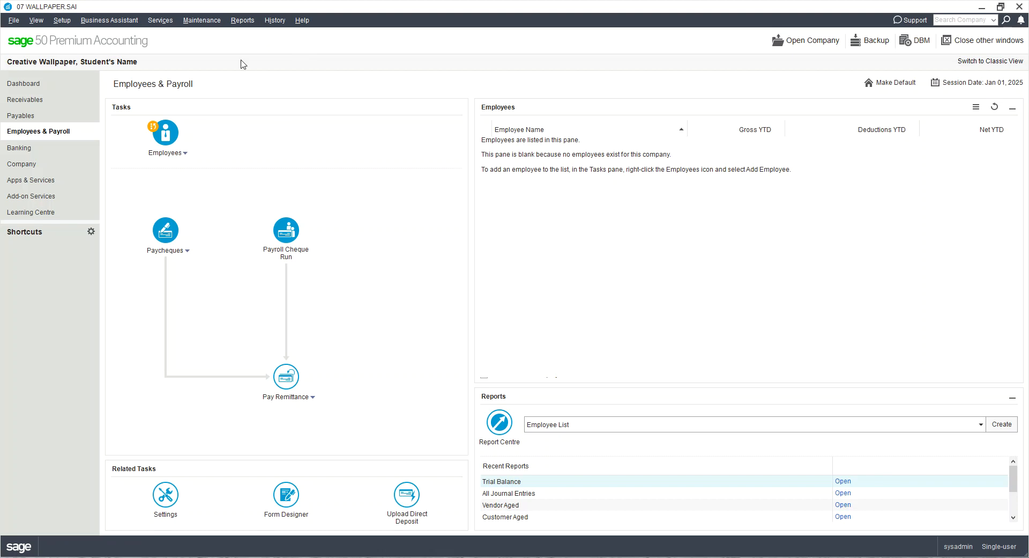
click(243, 19)
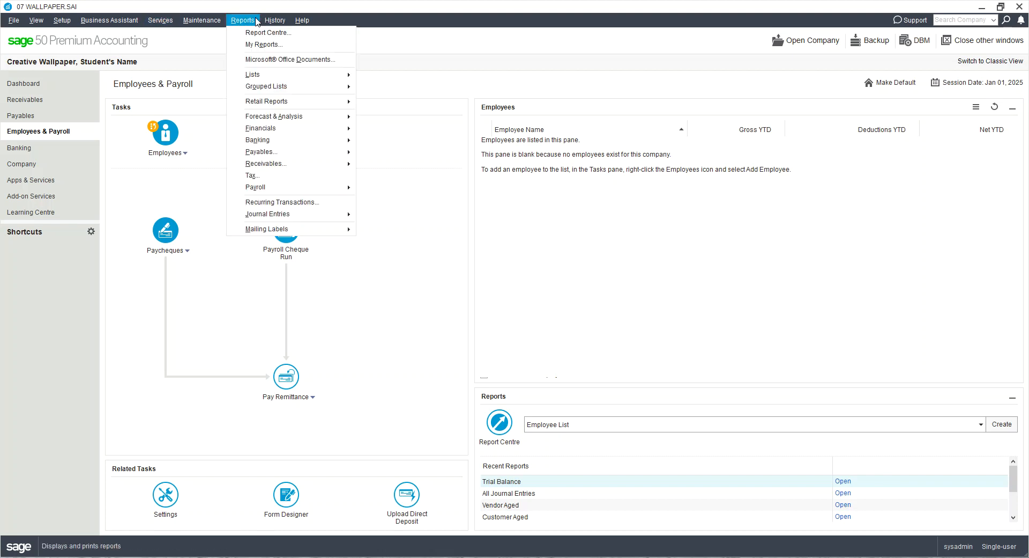
mouse_move(322, 116)
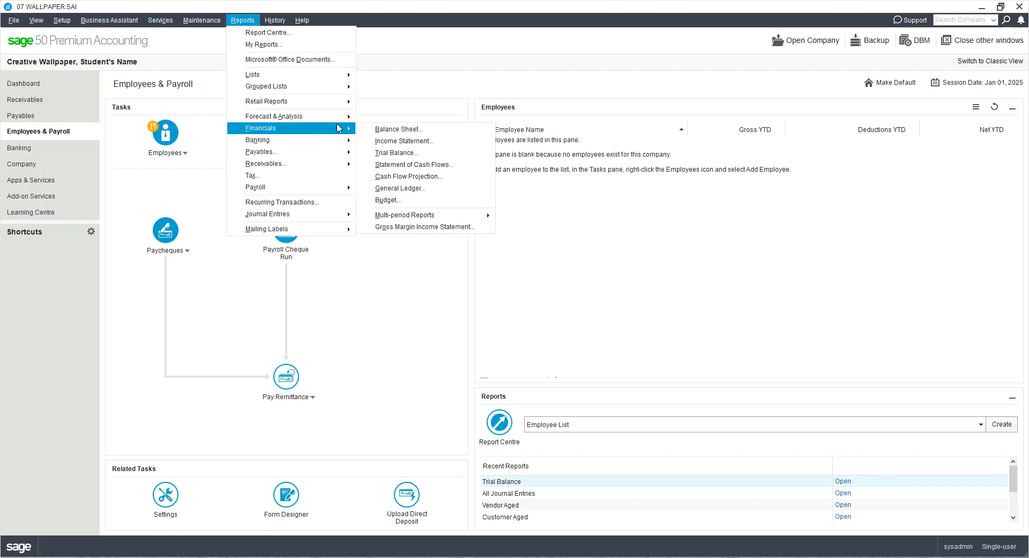
click(402, 154)
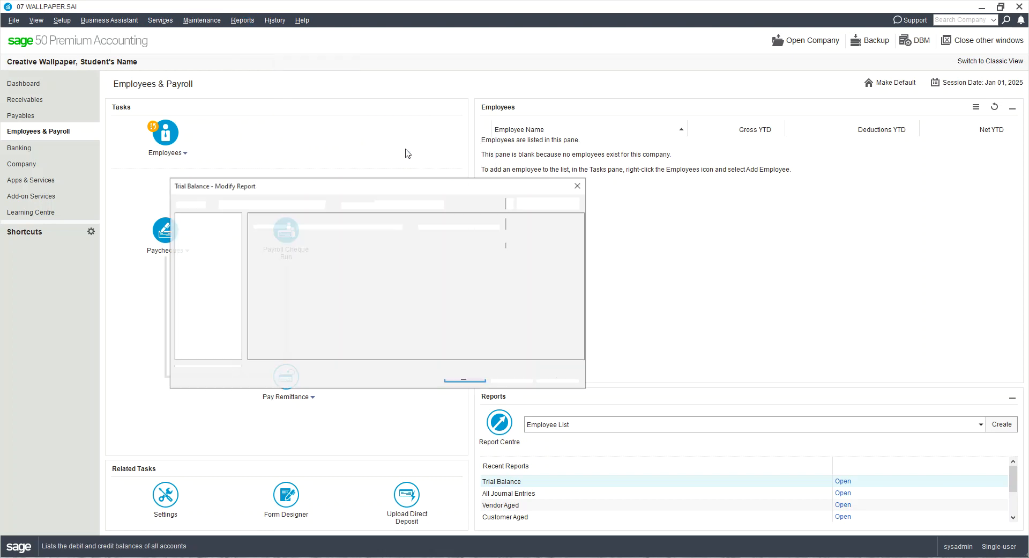
click(471, 378)
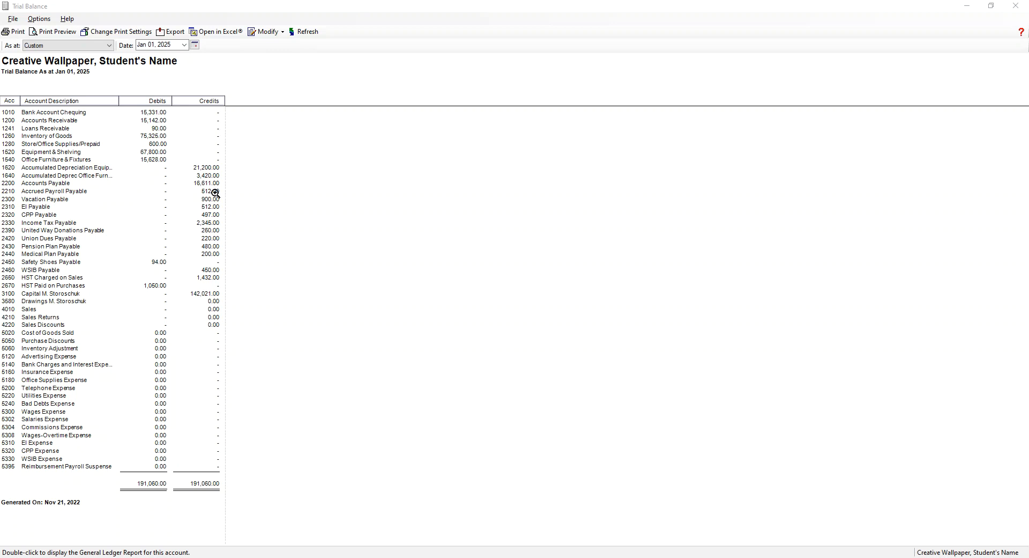
click(1016, 6)
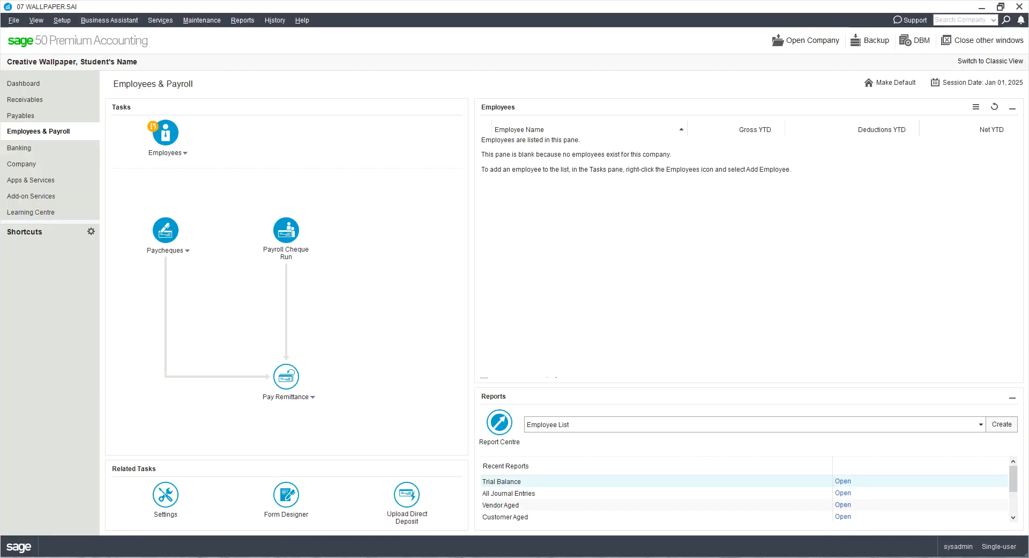
- From the Company page, briefly search existing journal entries, then start a new General Journal entry
click(39, 165)
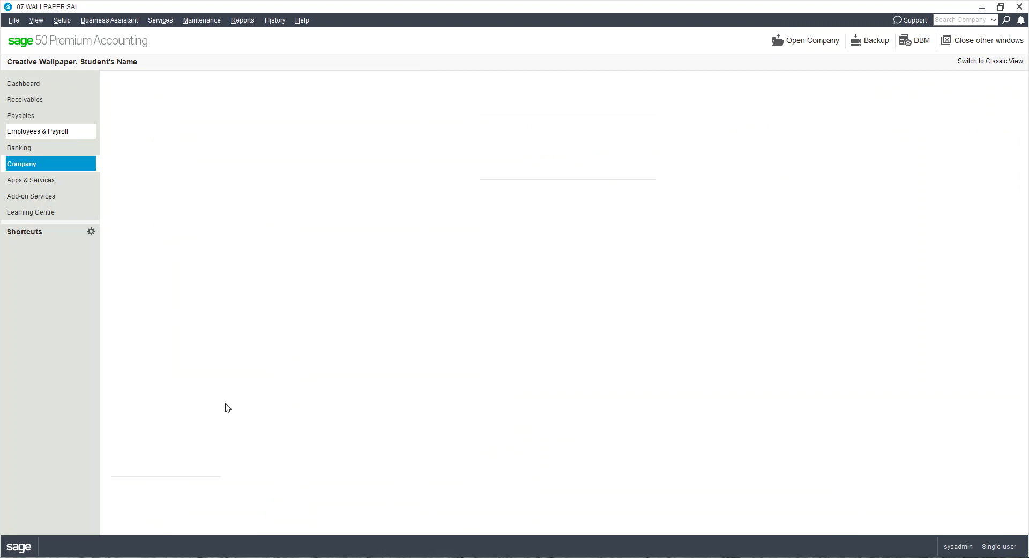
click(282, 384)
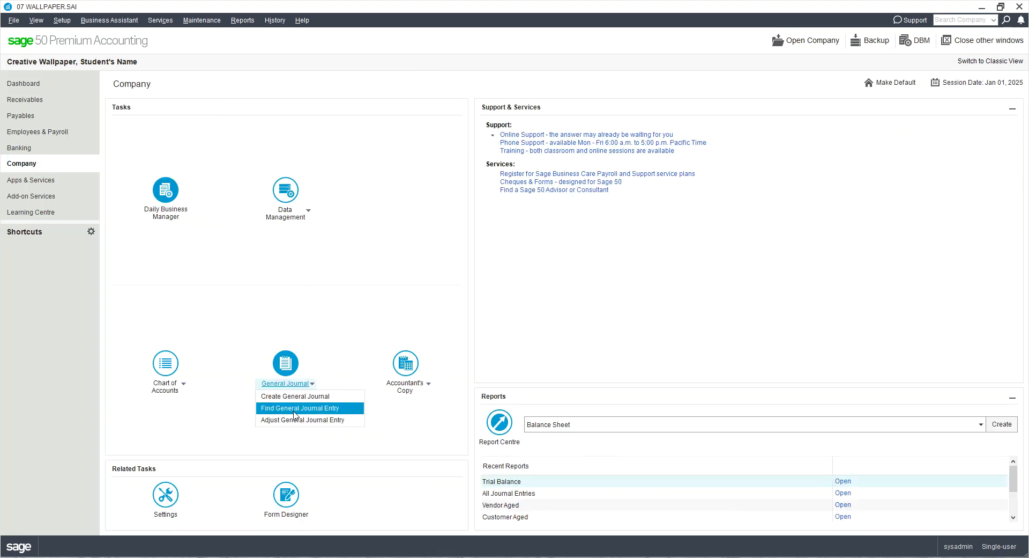
click(294, 413)
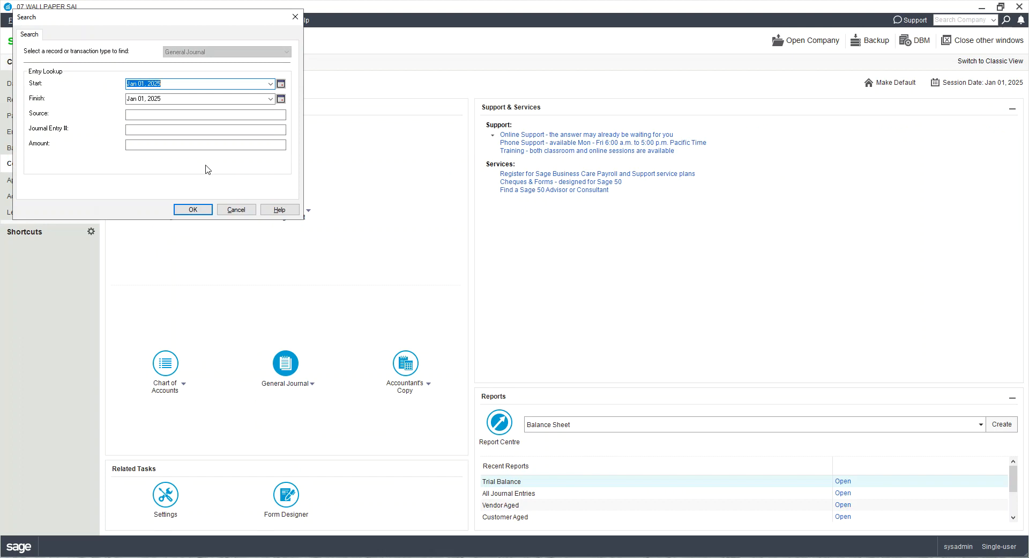
click(193, 209)
click(310, 384)
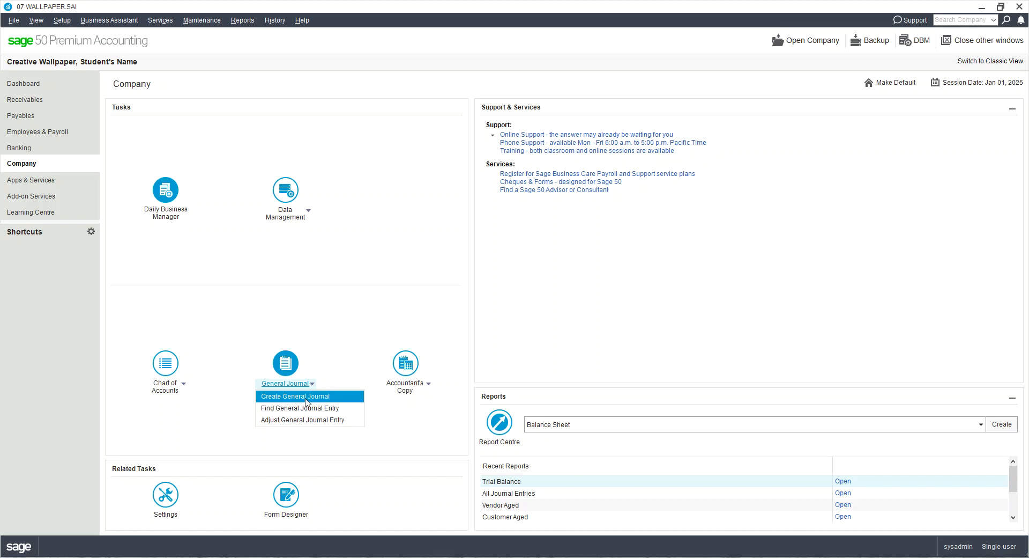
click(306, 398)
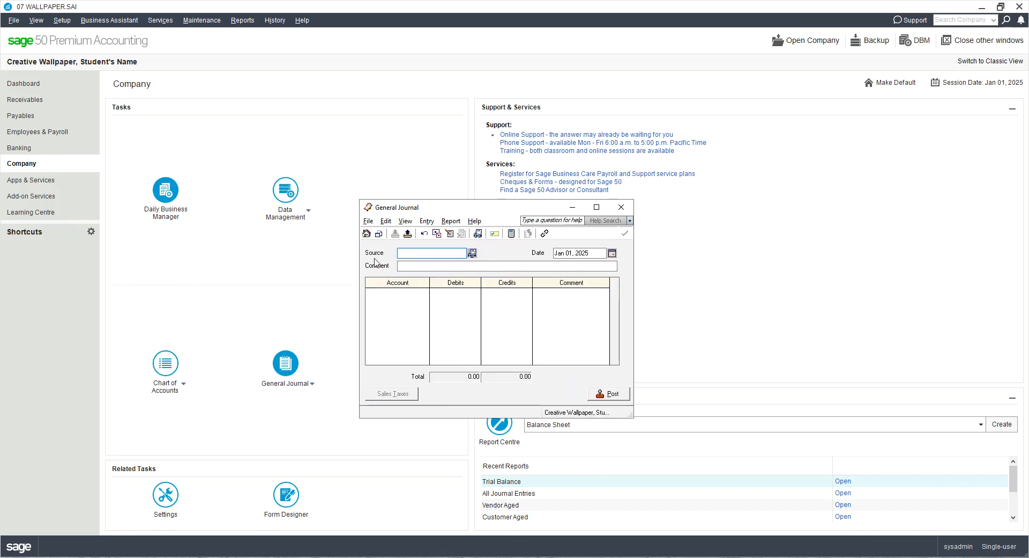
- Recall the Reverse prior month wages accrual entry, check its 512.00 lines, and date it Jan 02, 2025
click(409, 233)
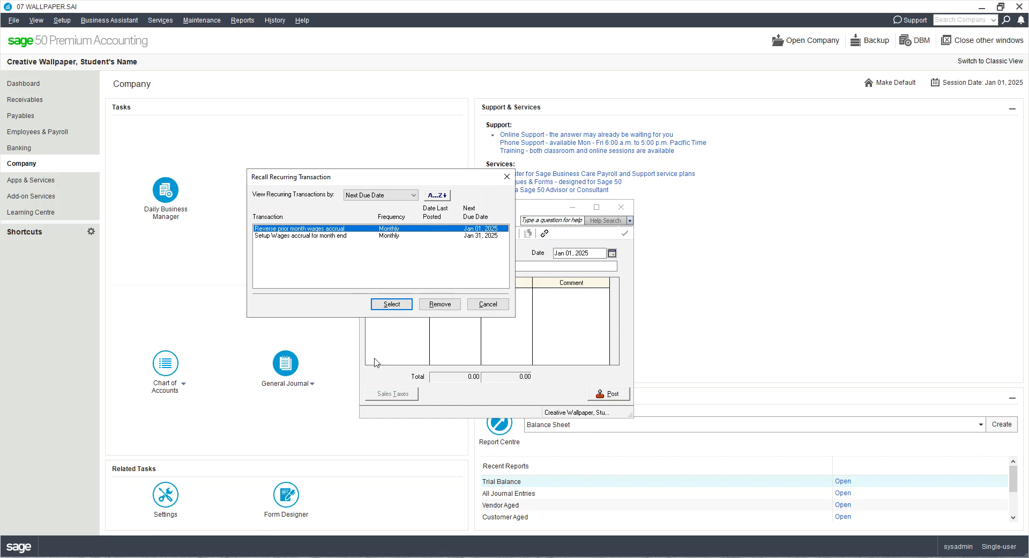
click(392, 304)
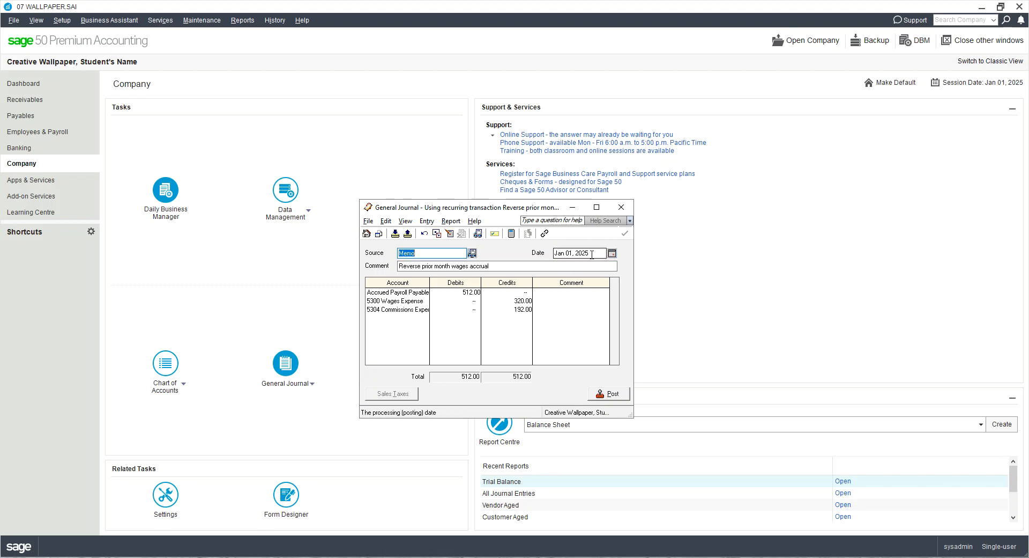
click(469, 295)
click(519, 301)
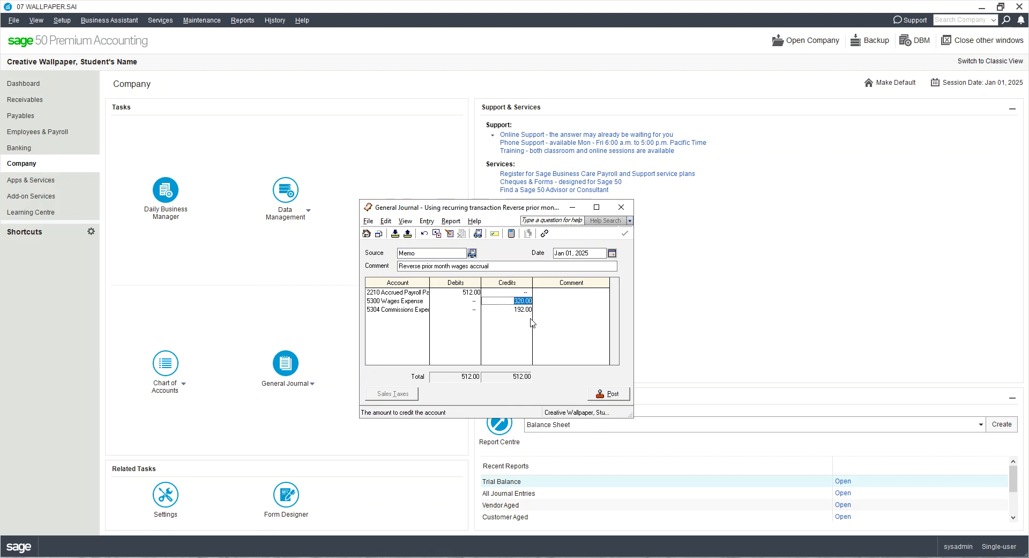
click(522, 301)
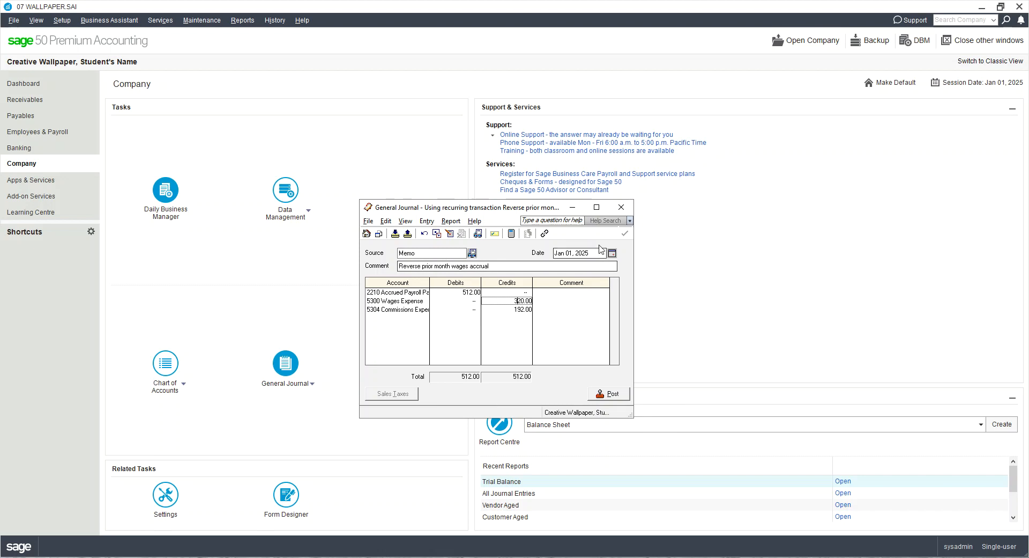
click(611, 253)
click(562, 292)
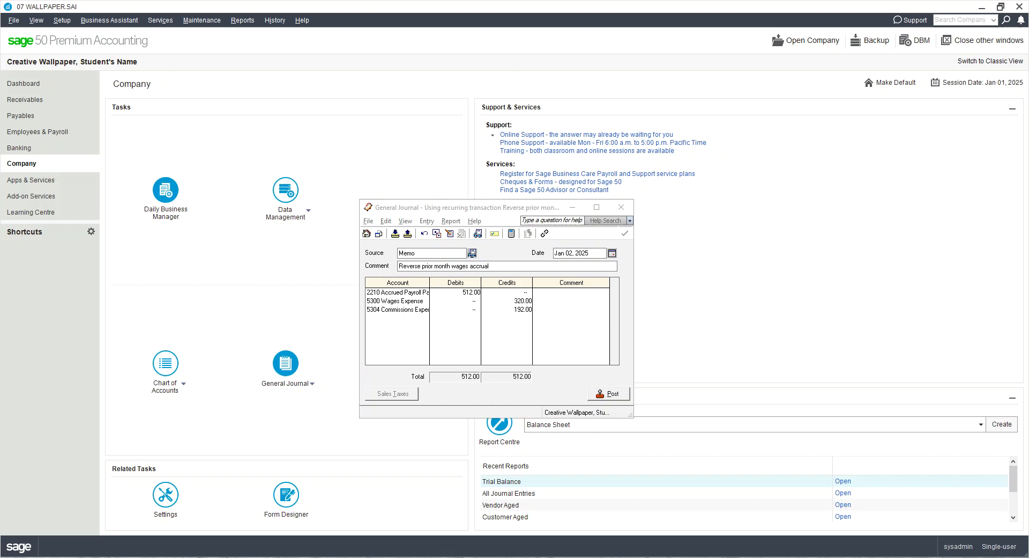
- Discard the unposted journal entry and change the session date to Jan 02, 2025
click(286, 383)
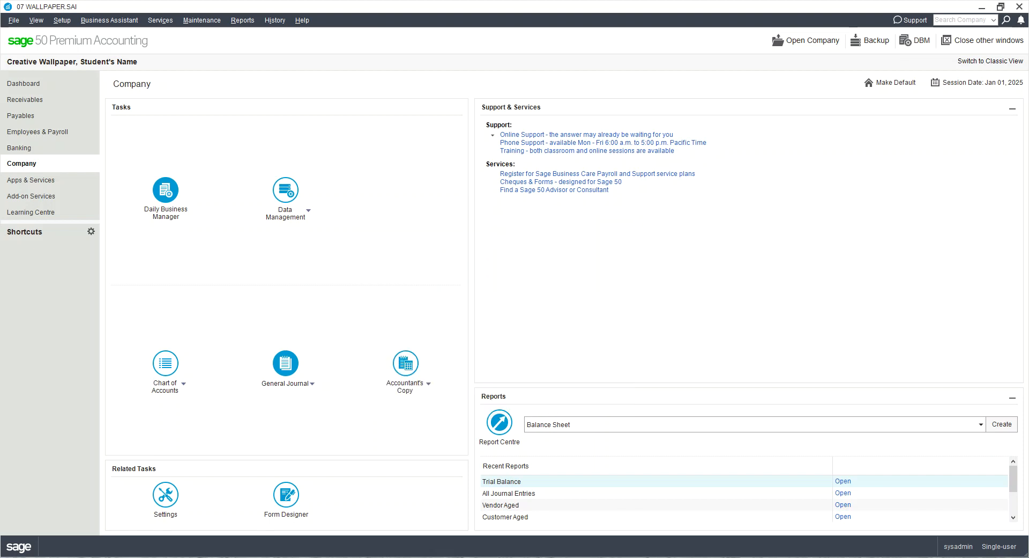
click(982, 83)
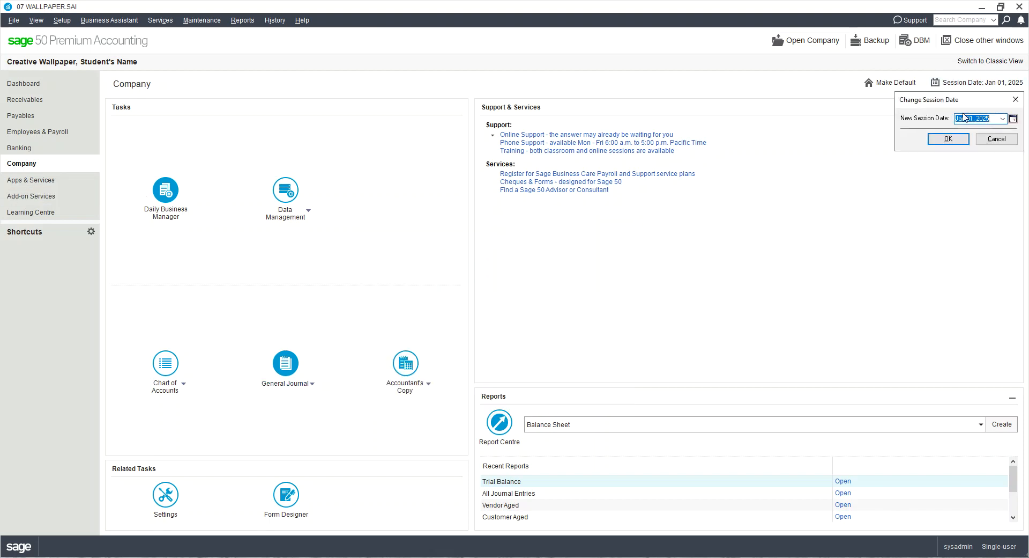
click(1013, 119)
click(967, 160)
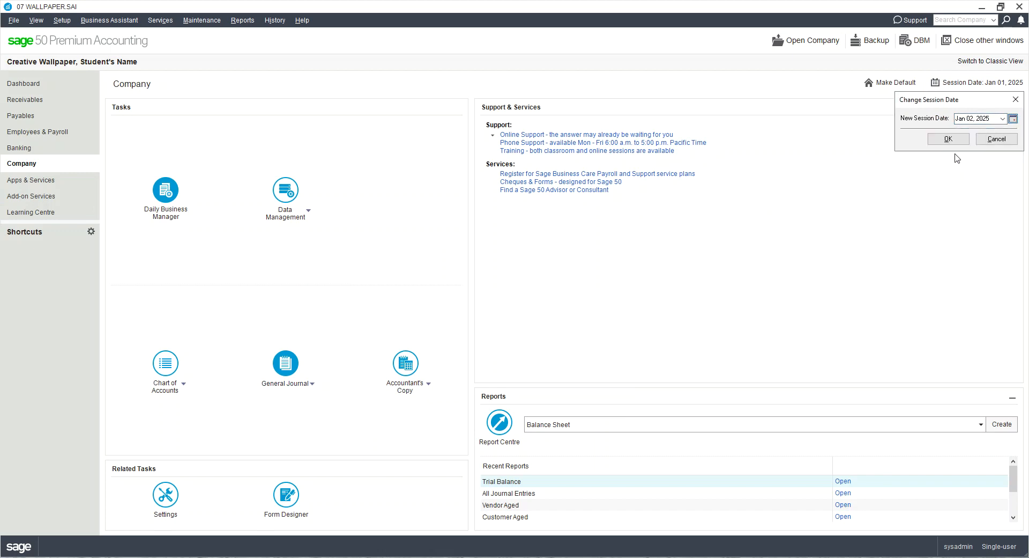
click(946, 139)
- Recall the wages accrual reversal into a new journal entry dated Jan 02, 2025
click(285, 384)
click(295, 396)
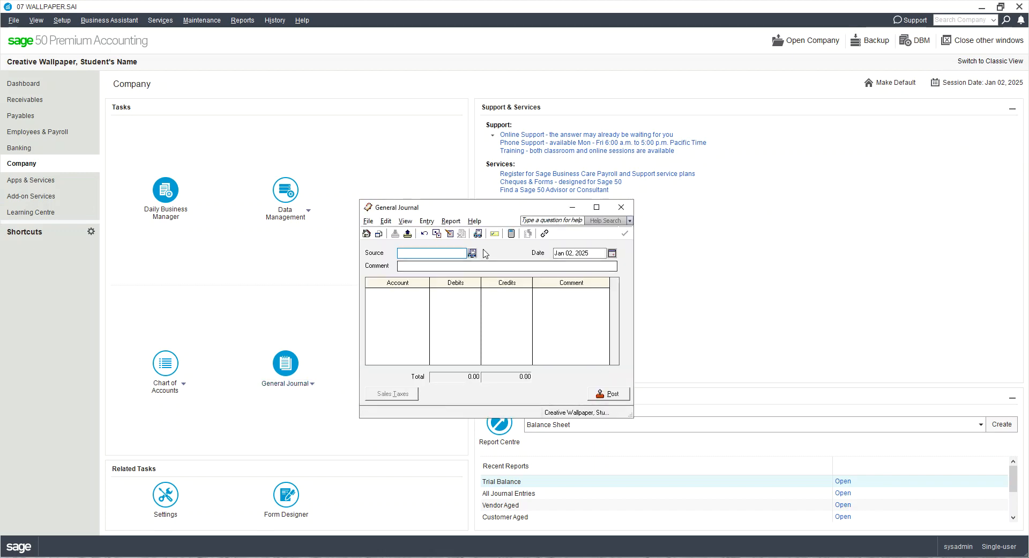
click(437, 233)
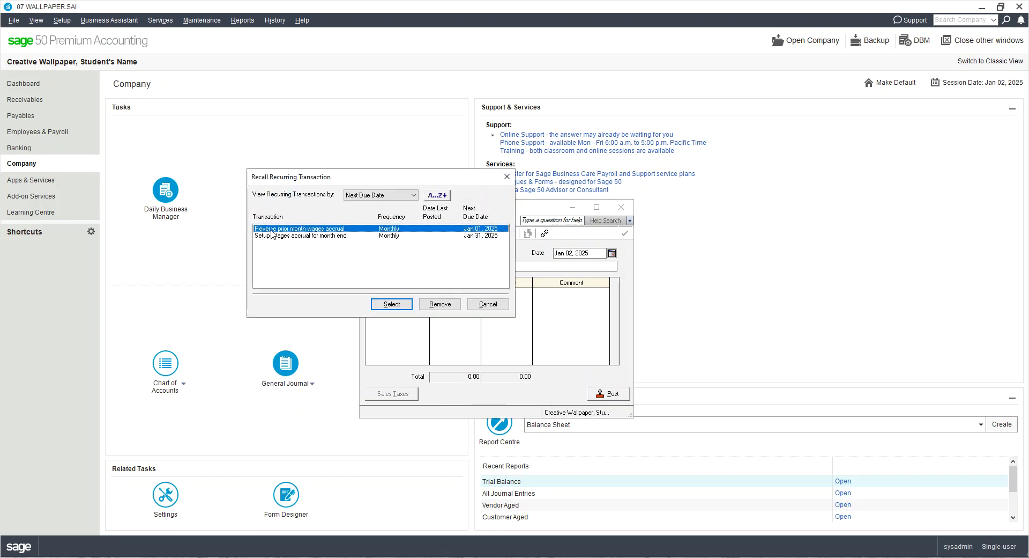
double_click(272, 231)
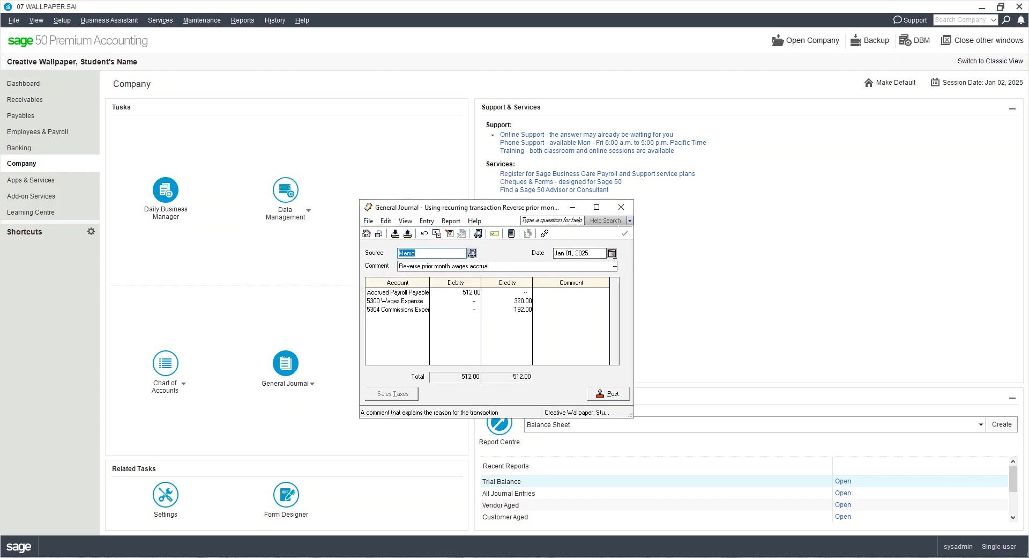
click(612, 253)
click(564, 297)
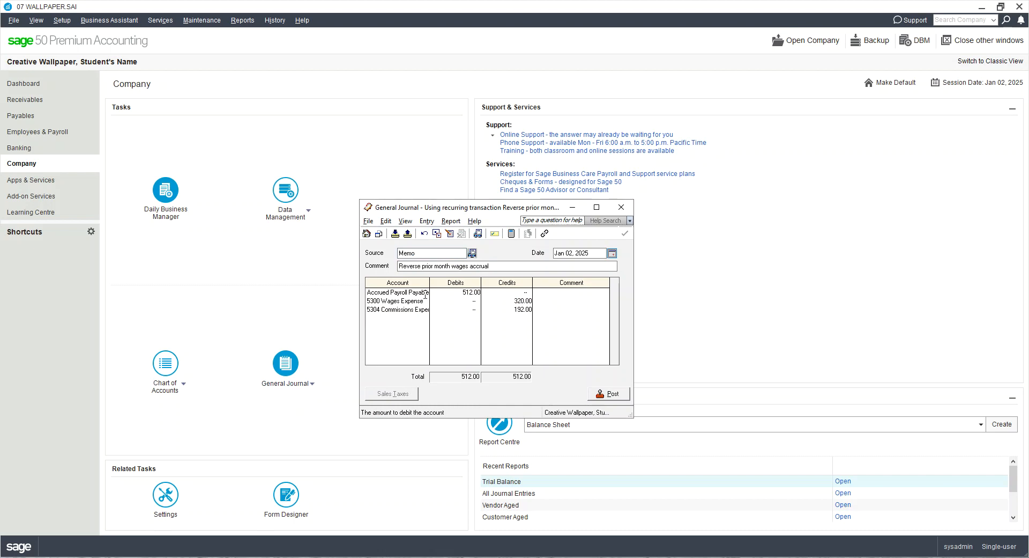
click(514, 299)
click(520, 310)
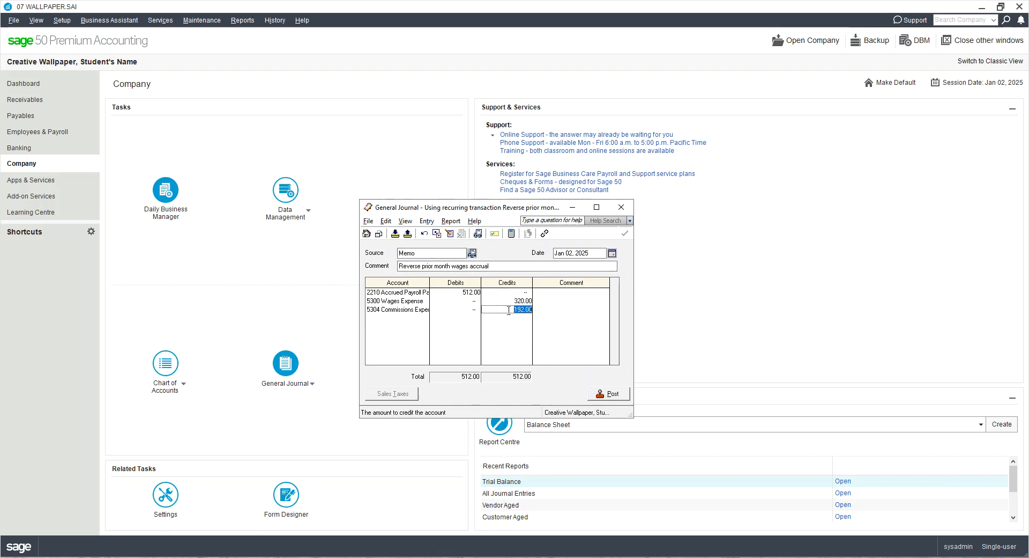
- Post the reversing entry, acknowledge the confirmation, and close the General Journal
click(616, 395)
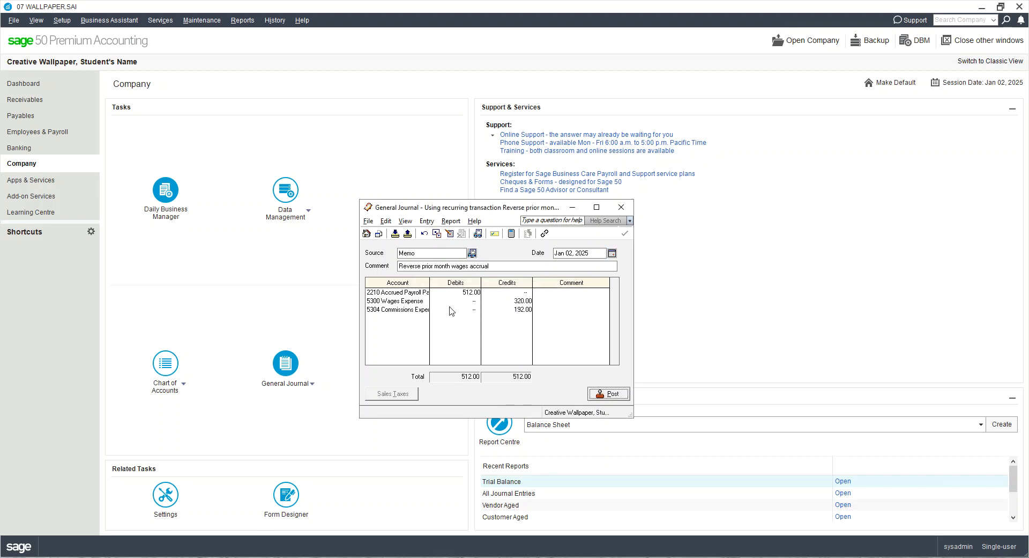
click(608, 393)
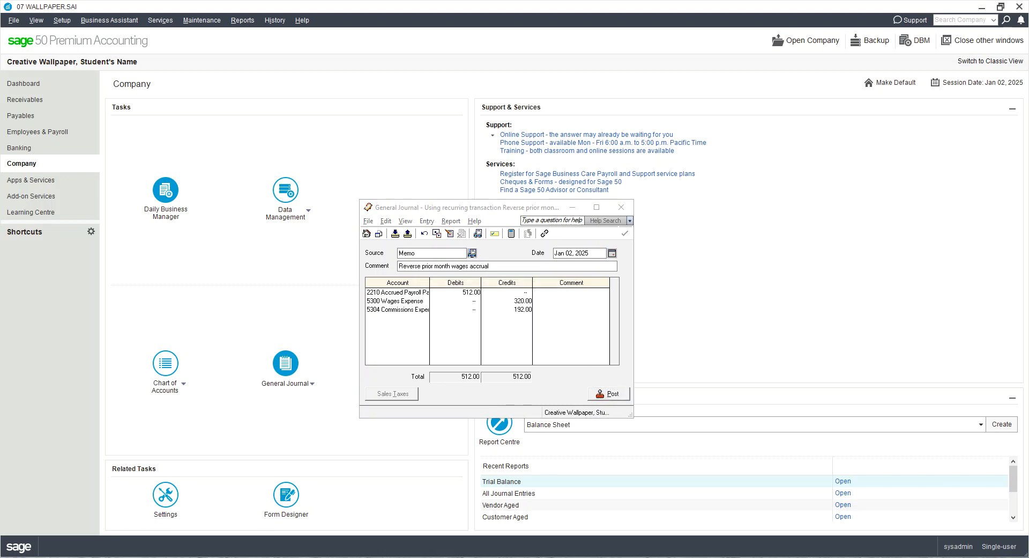
click(392, 175)
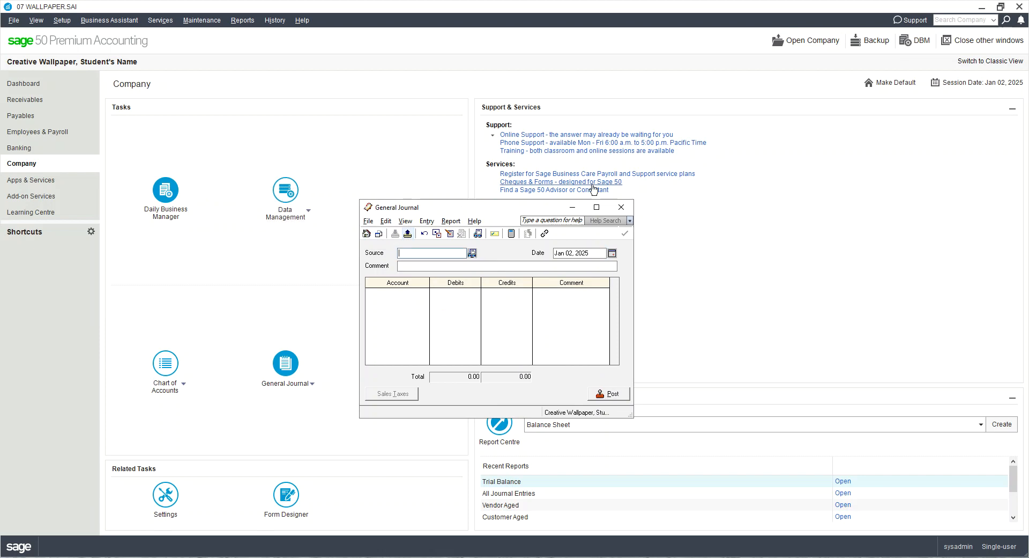
click(621, 207)
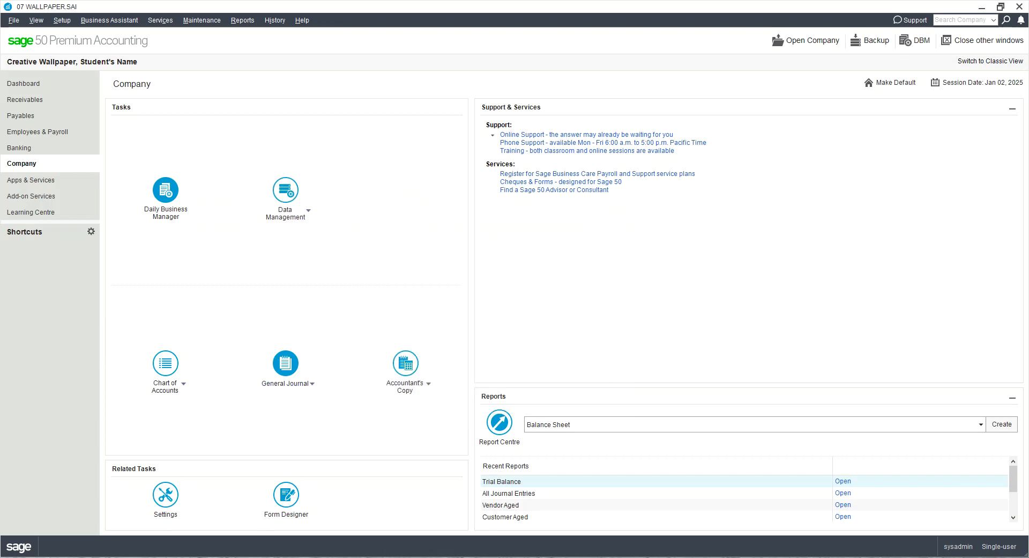
- Open Setup > Settings, review the company Information page, then expand and select Payroll
click(56, 23)
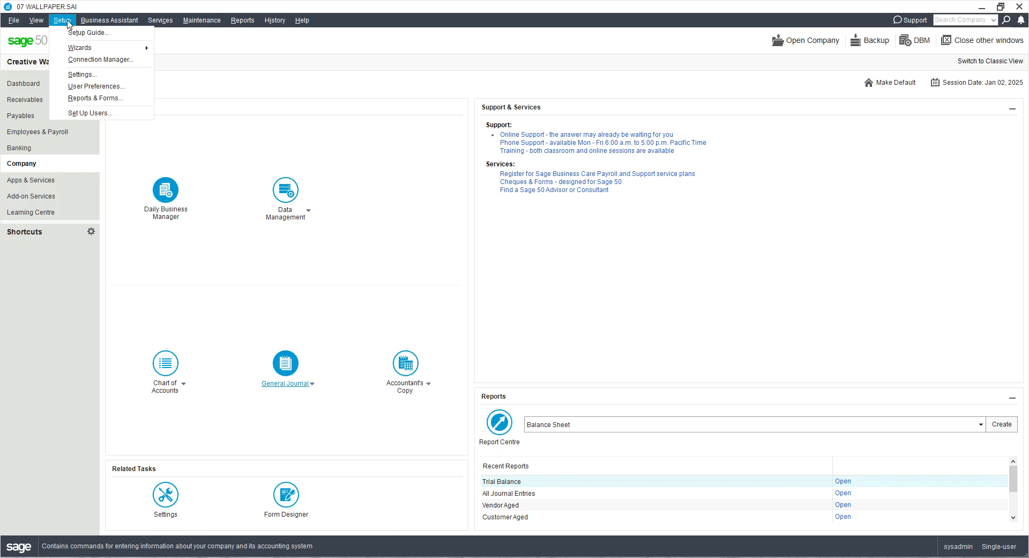
click(82, 74)
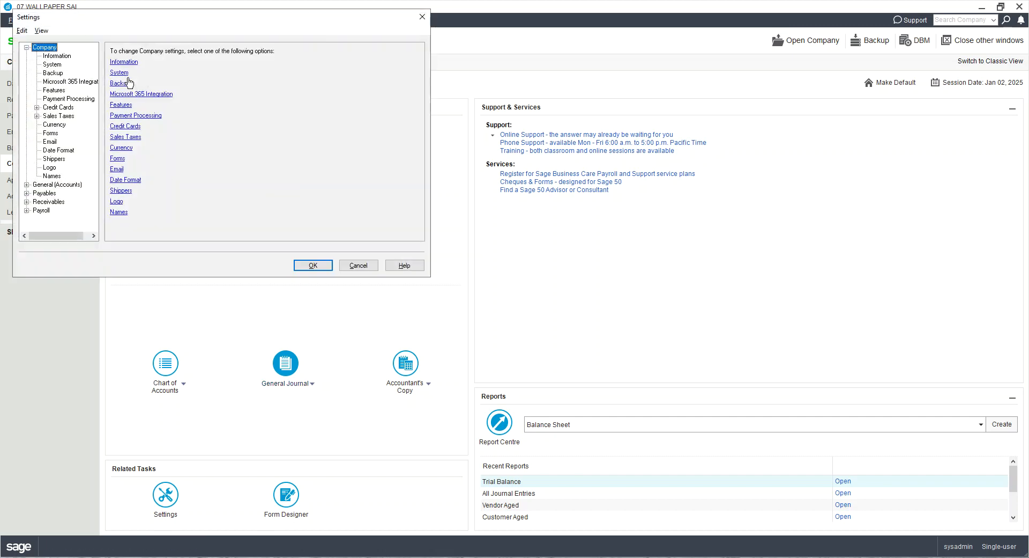
drag(90, 17, 557, 9)
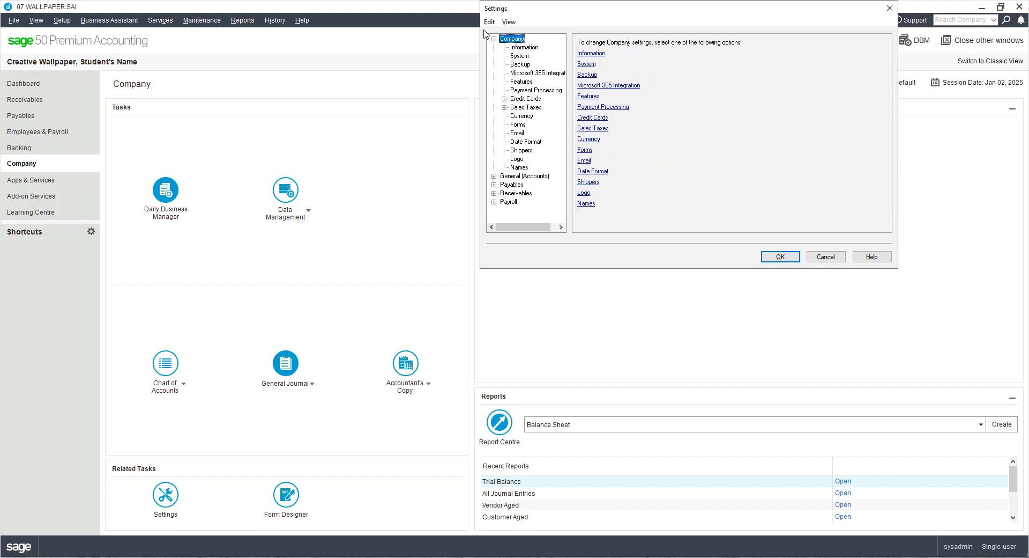
click(592, 53)
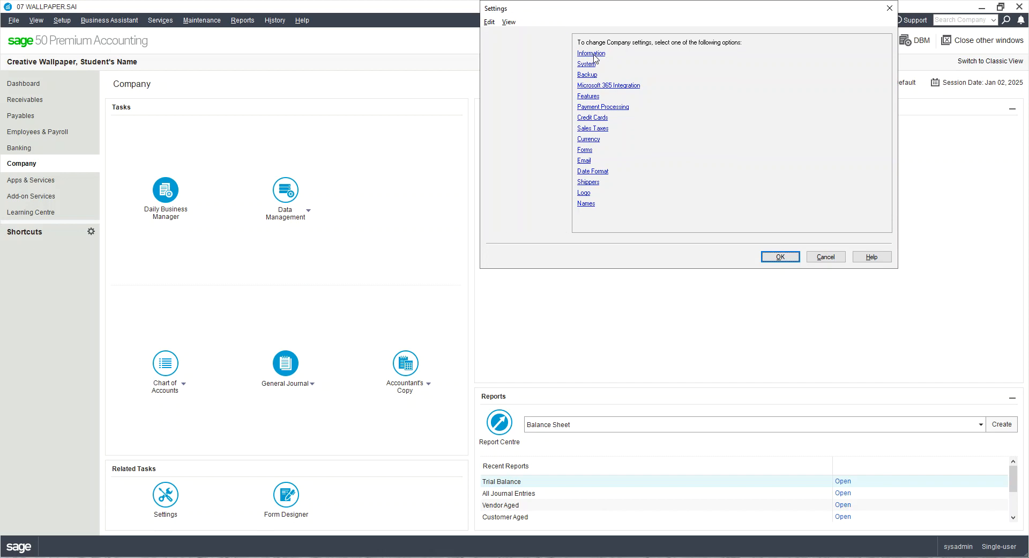
drag(663, 44, 719, 45)
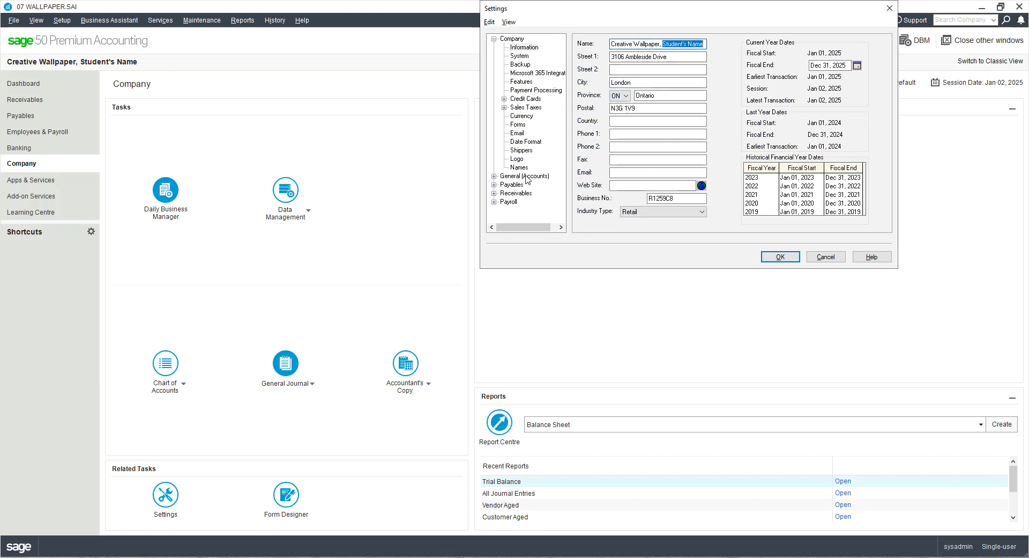
click(494, 202)
click(510, 126)
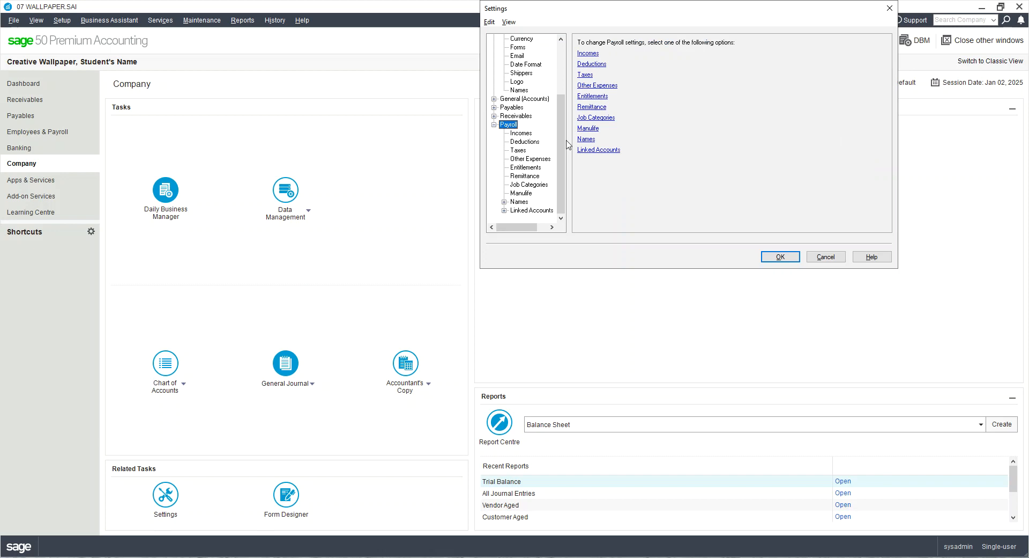
- Open payroll Incomes and inspect the Type and Unit of Measure for Regular and Overtime 1, unchanged
click(526, 134)
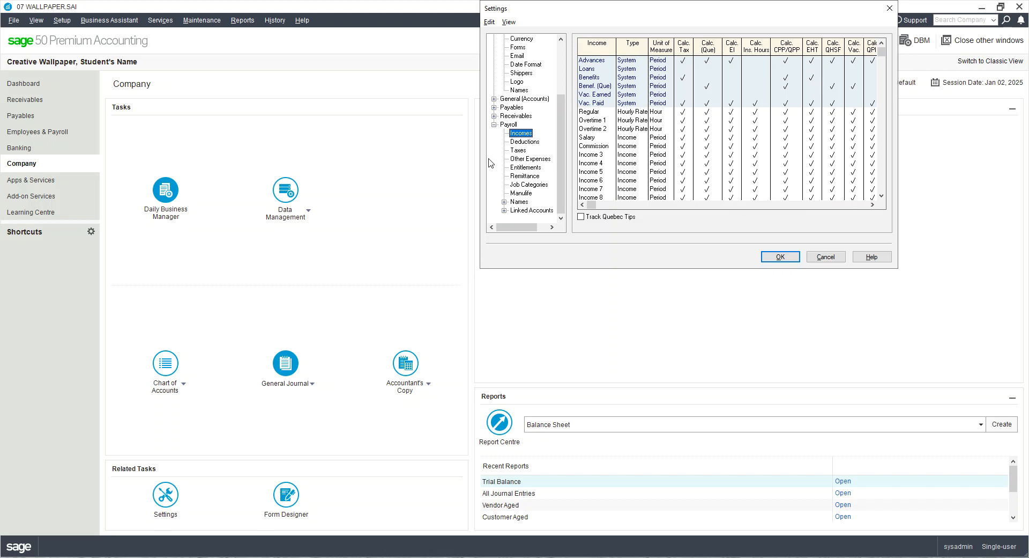
click(652, 112)
click(596, 114)
click(634, 110)
double_click(636, 109)
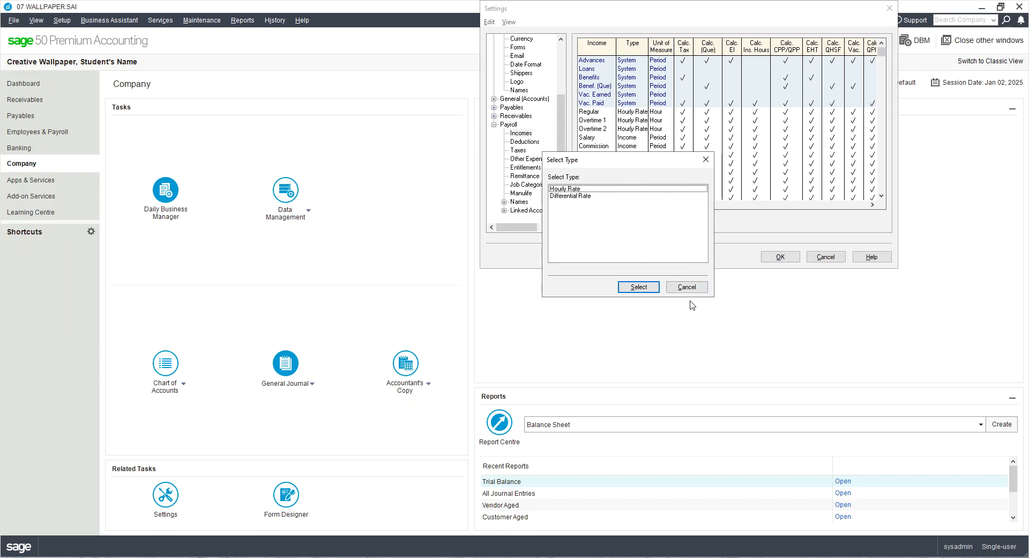
click(687, 287)
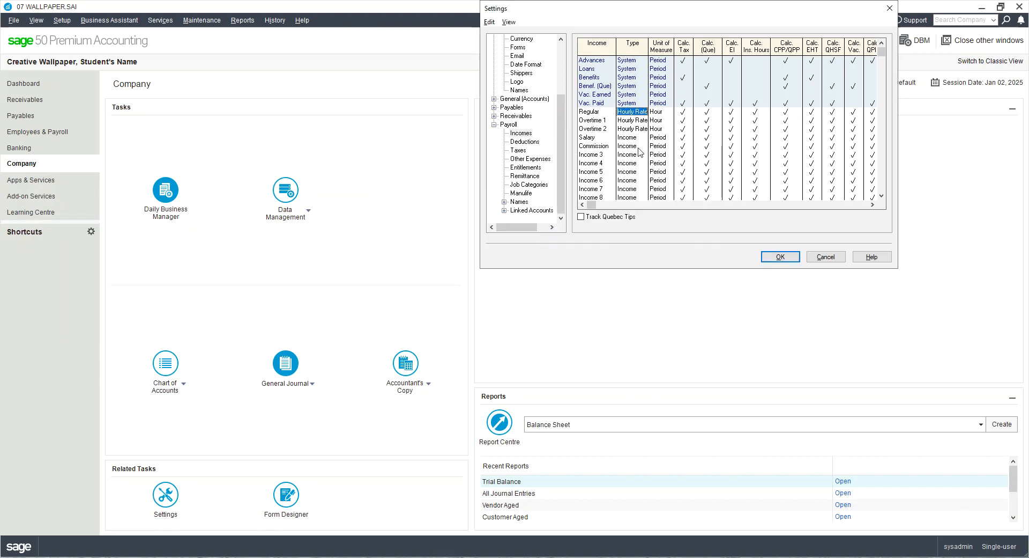
click(638, 120)
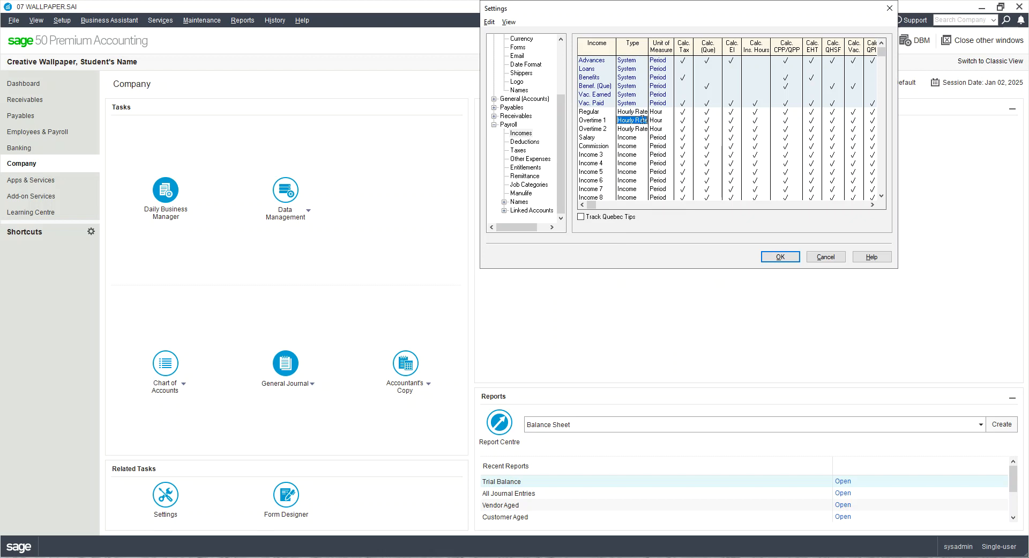
click(632, 113)
click(665, 115)
click(664, 120)
click(660, 112)
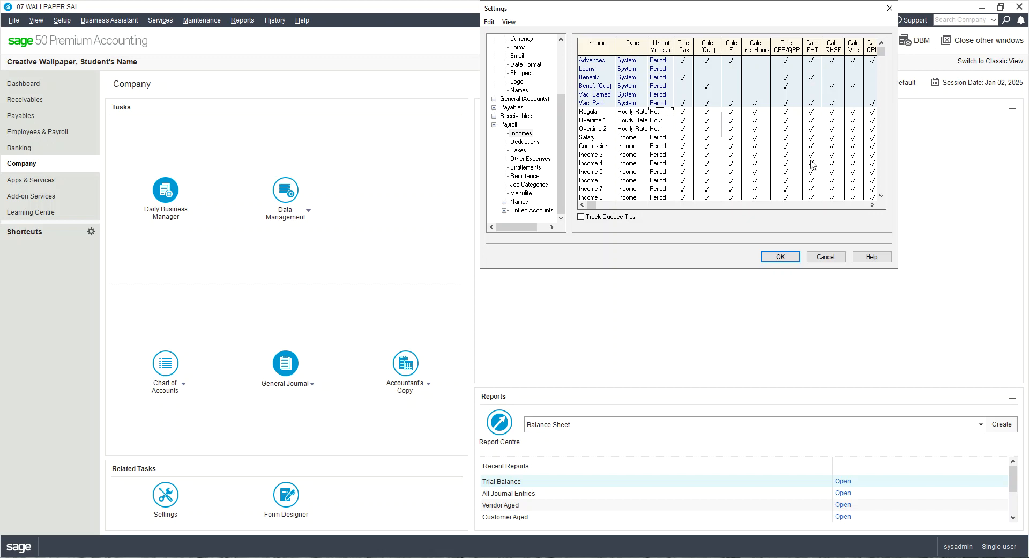
click(872, 205)
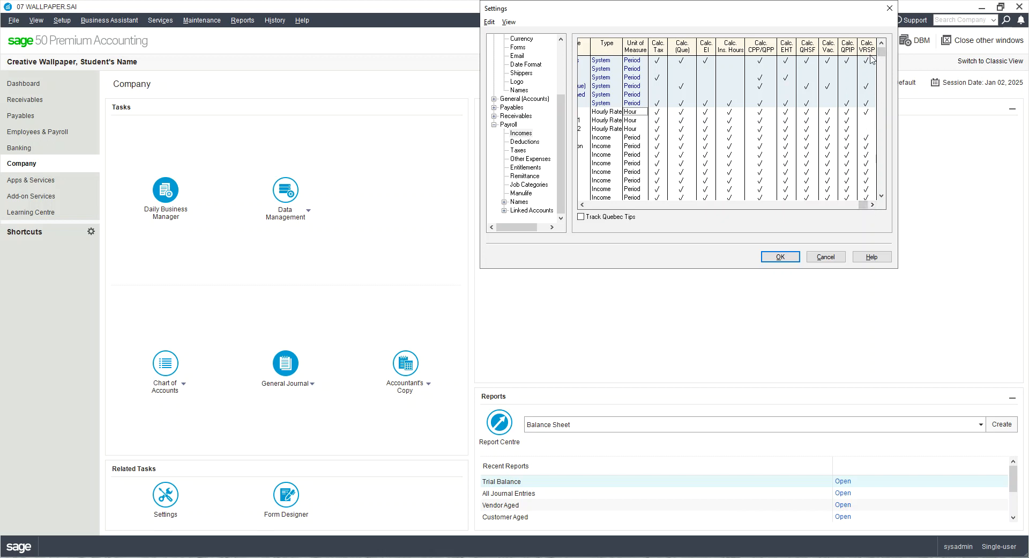
click(648, 204)
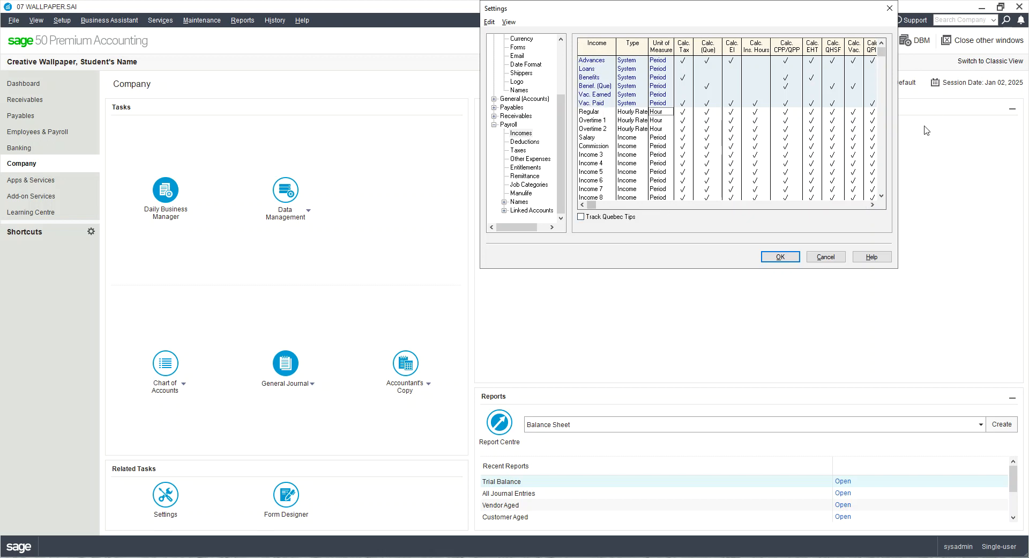
click(873, 204)
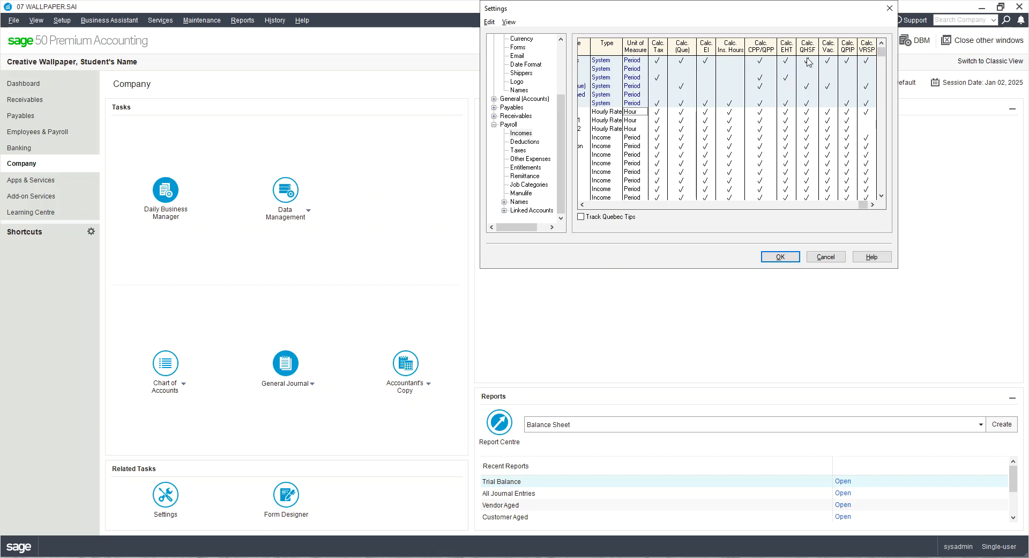
click(656, 204)
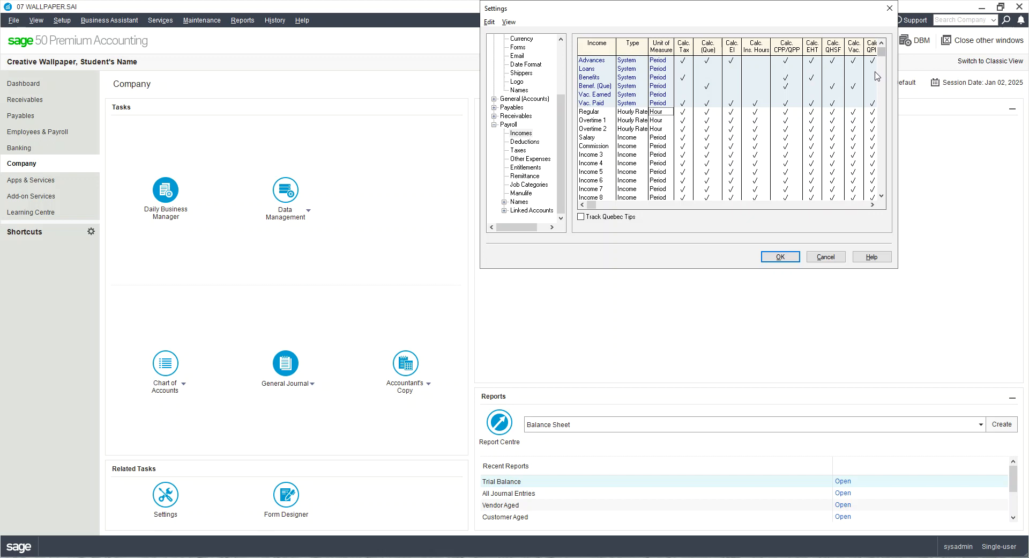
click(681, 77)
click(678, 75)
- Inspect the Income 3 and Salary name, type and unit cells, then switch to the Deductions table
click(596, 155)
click(639, 155)
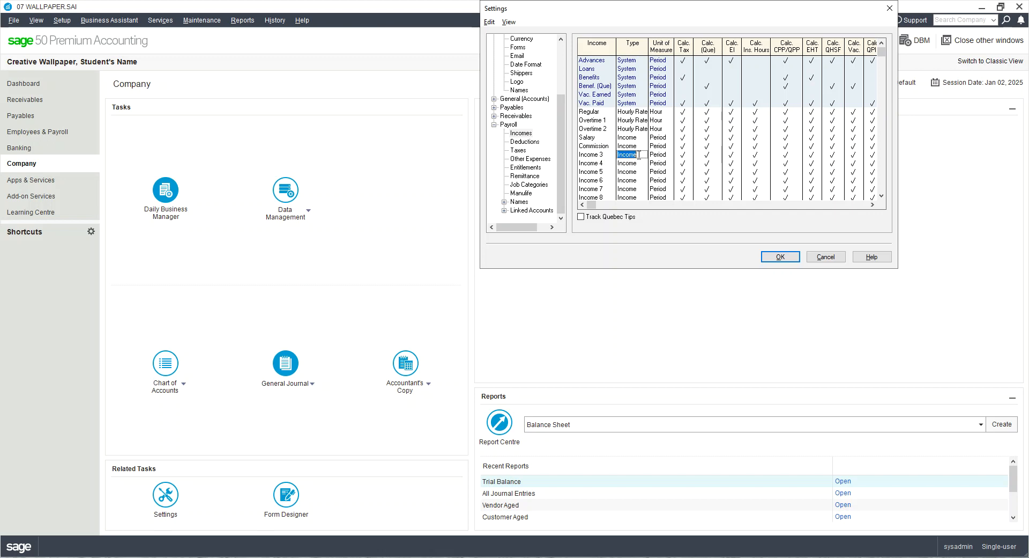
click(639, 154)
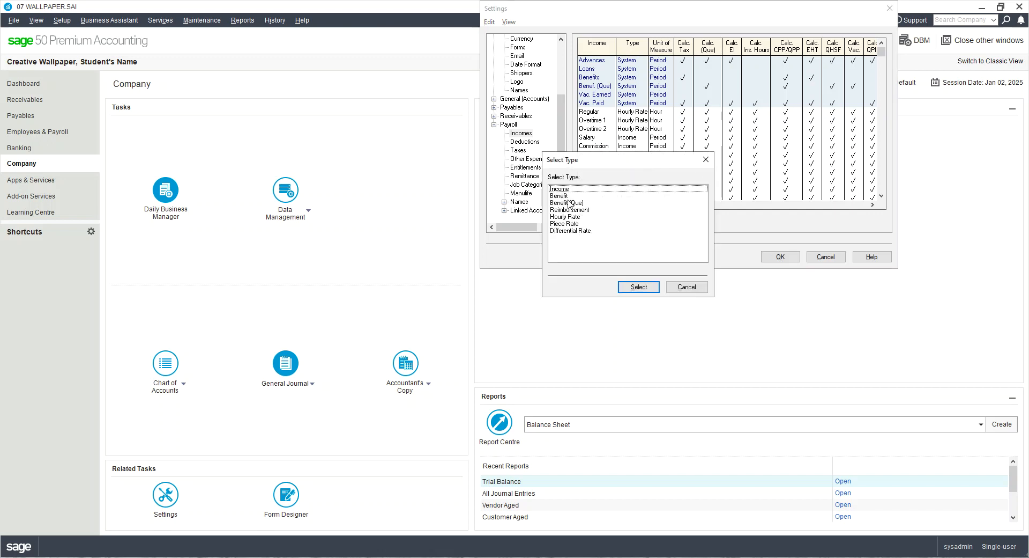
click(686, 287)
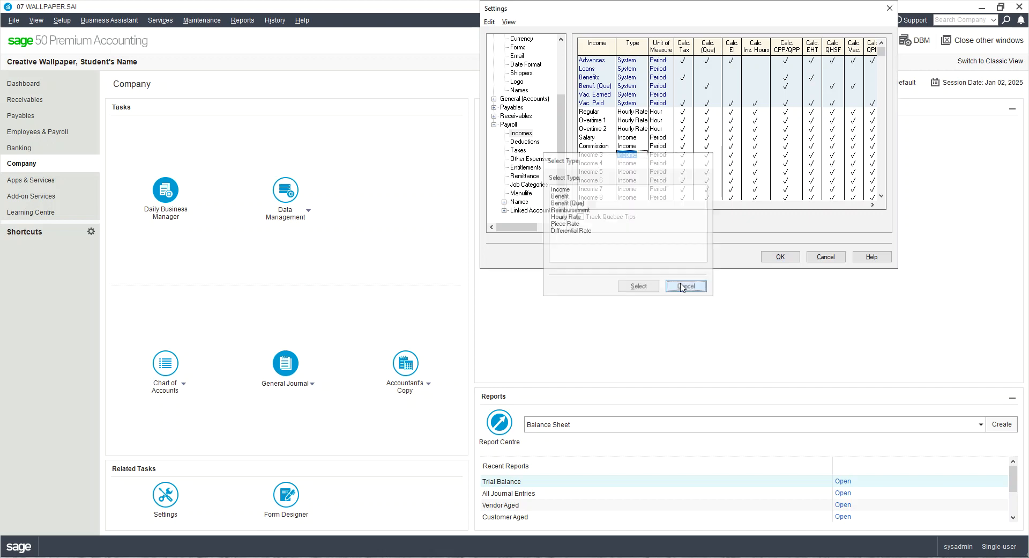
click(654, 157)
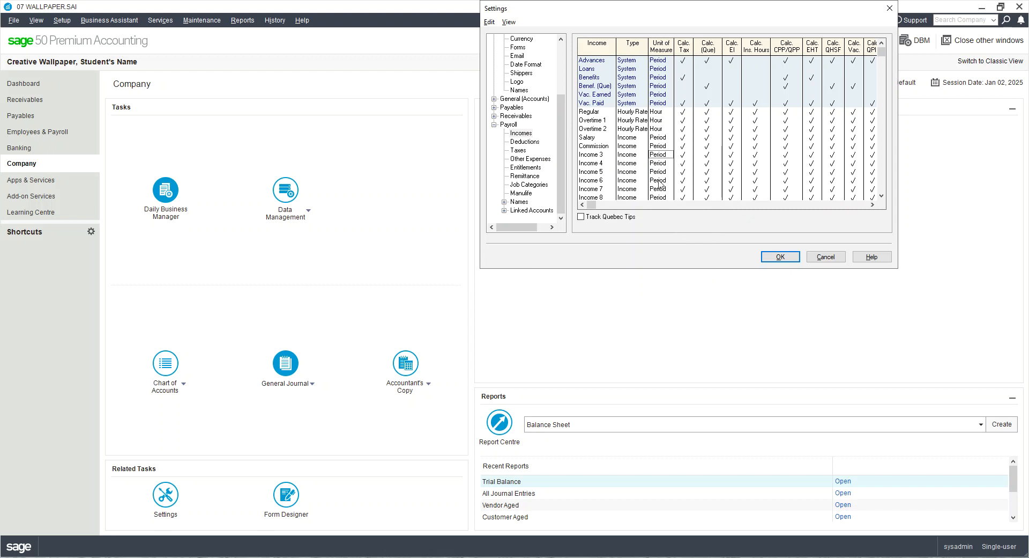
click(603, 138)
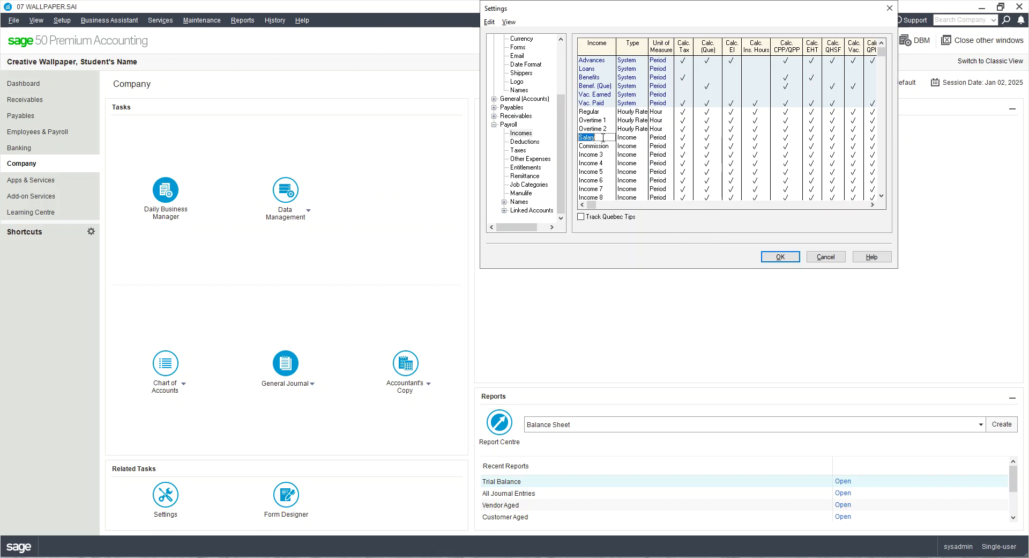
click(630, 139)
click(661, 138)
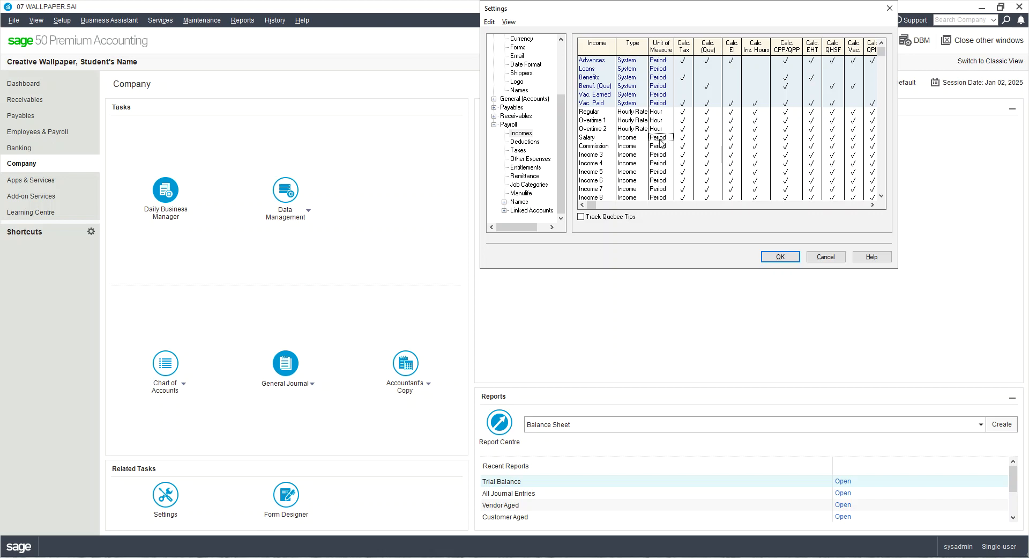
click(536, 143)
click(613, 68)
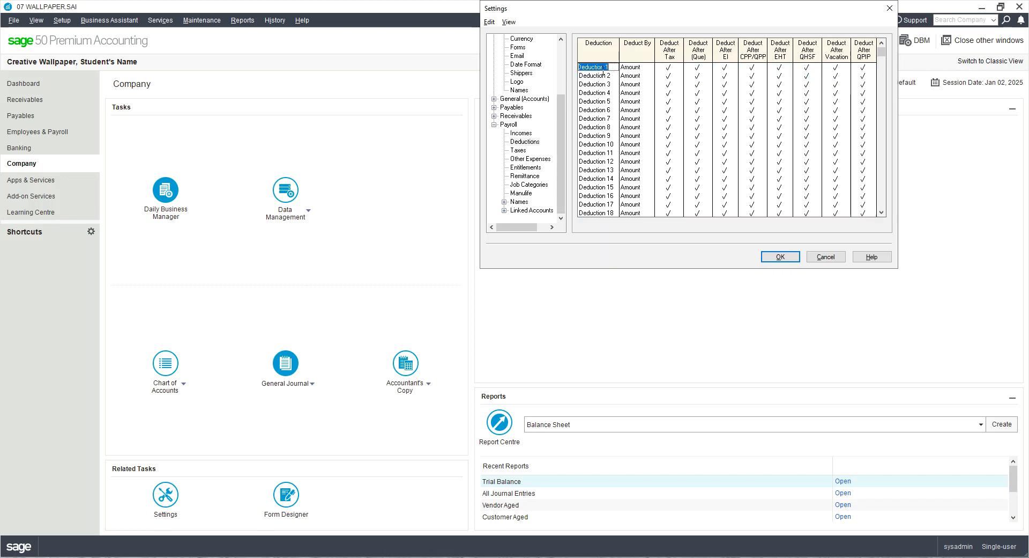
- Leave Deduction 1's Deduct By unchanged and open the Taxes page showing EI Factor 1.4
click(638, 68)
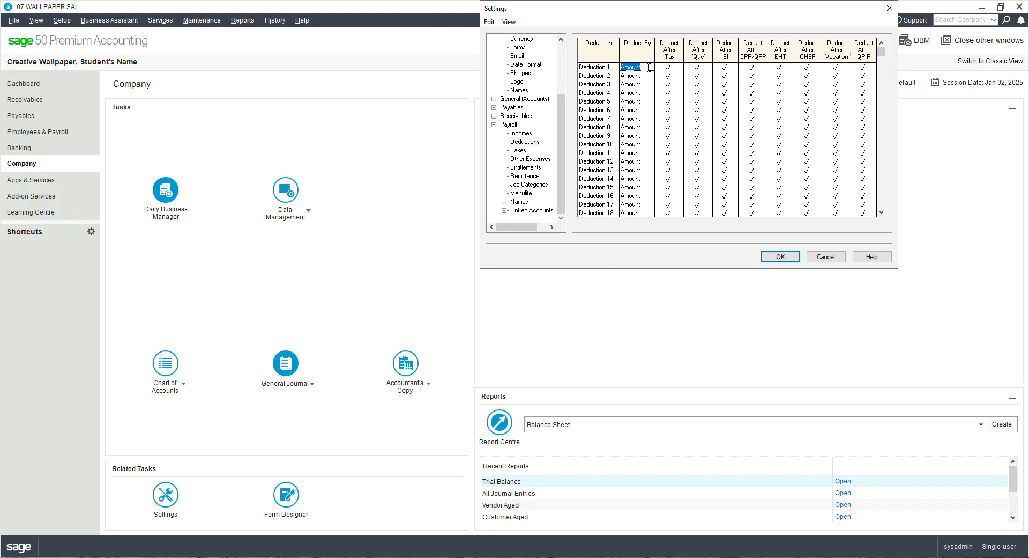
double_click(649, 67)
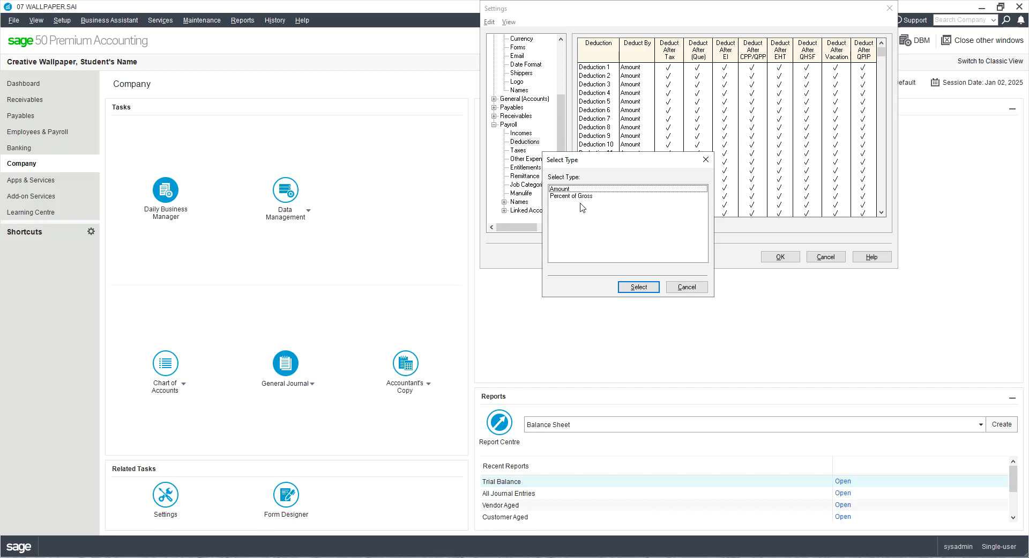
click(681, 287)
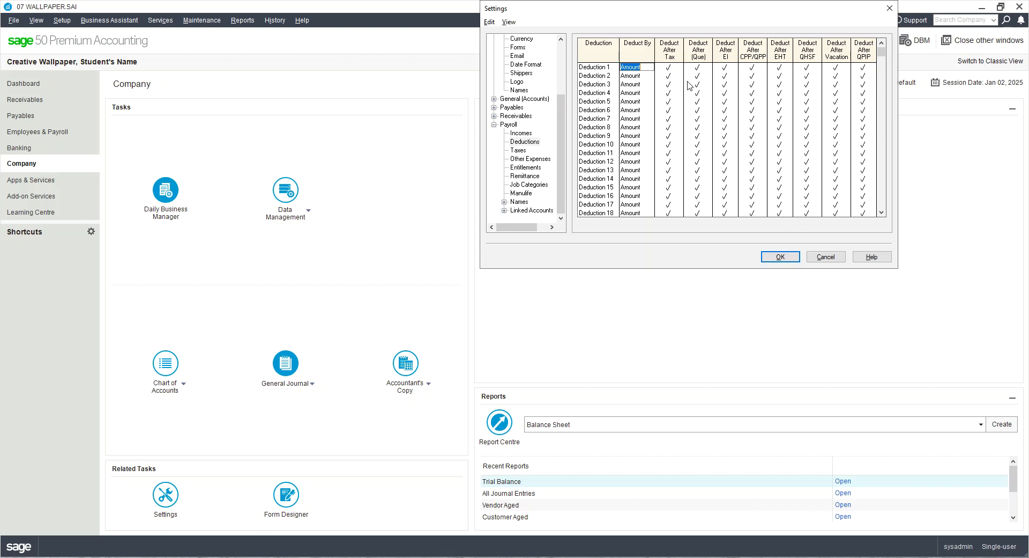
click(518, 151)
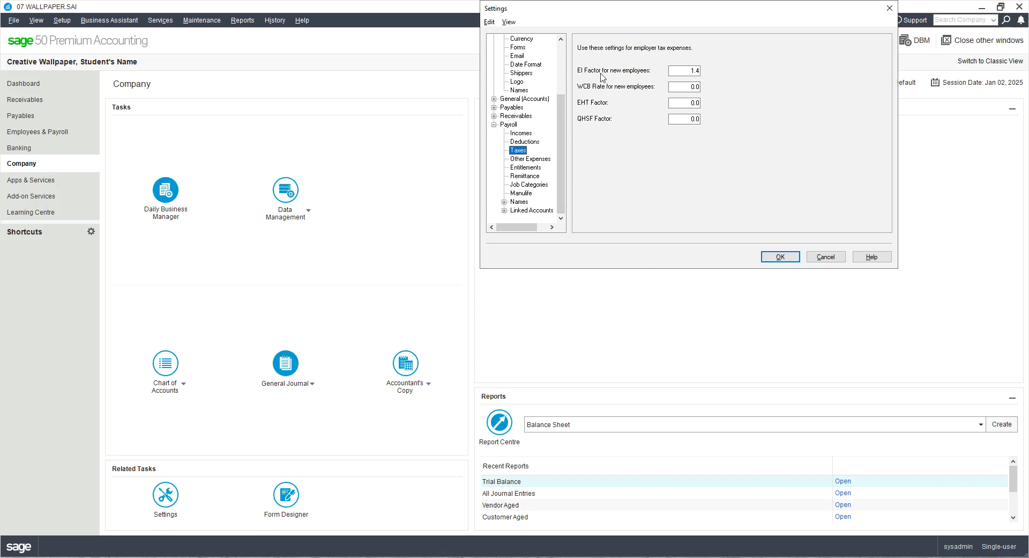
- Enter 0.41 as the WCB Rate for new employees on the payroll Taxes page
click(690, 75)
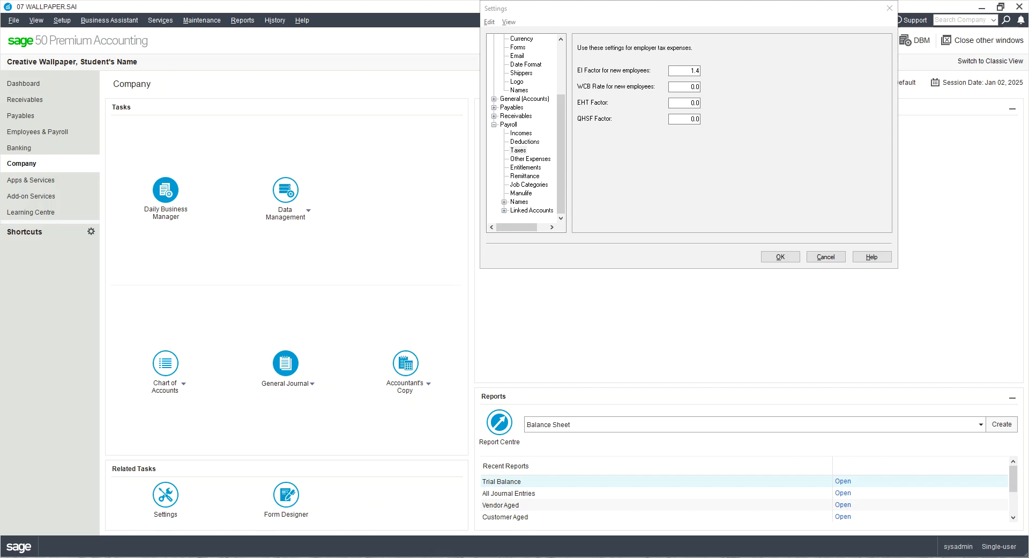
click(715, 94)
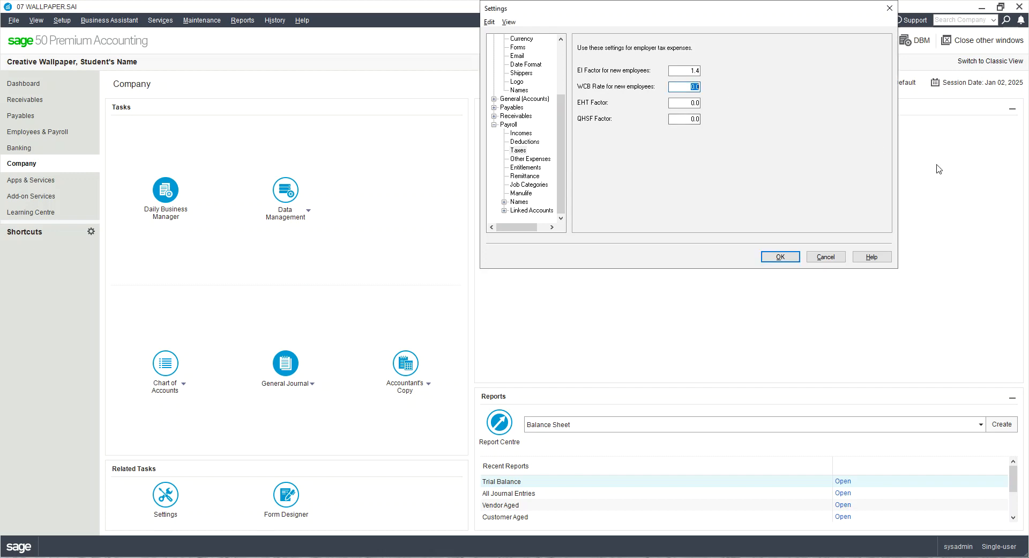
text(0.41)
click(691, 102)
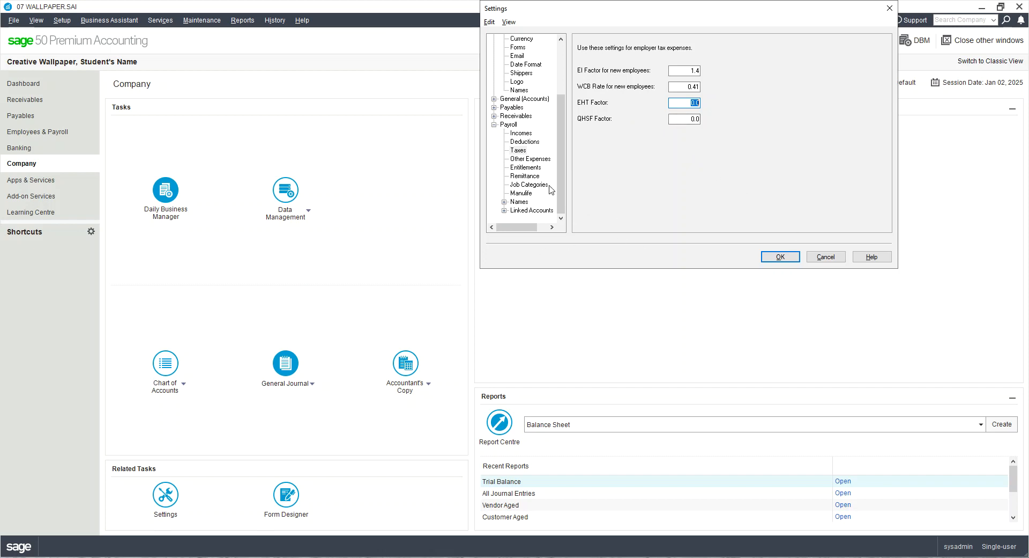
- Review the user-defined expense entries on the Other Expenses page
click(534, 162)
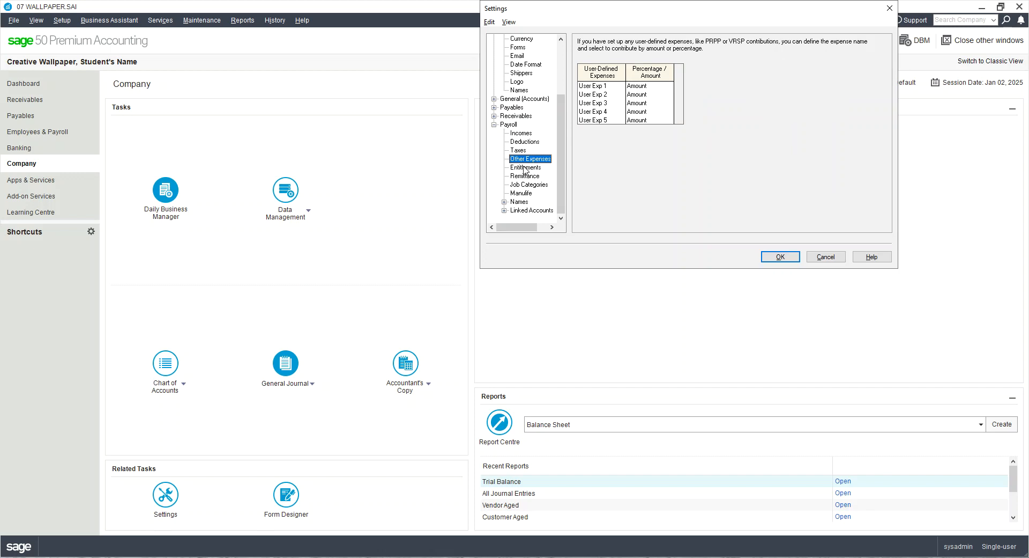
click(601, 86)
click(600, 94)
click(600, 103)
- Browse the Entitlements tracking percentages, then move on to the empty Remittance page
click(526, 168)
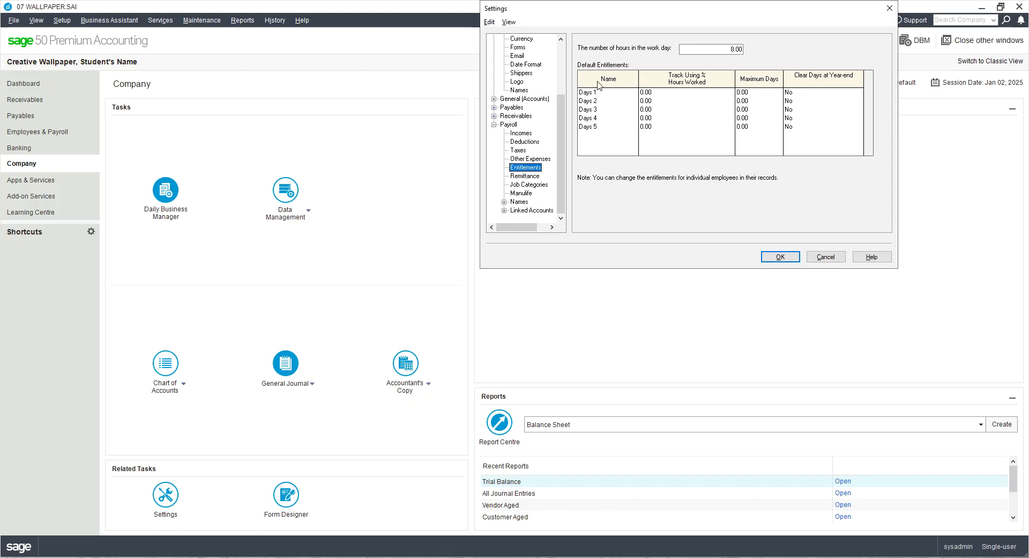
click(652, 101)
click(655, 109)
click(660, 92)
click(664, 101)
click(664, 116)
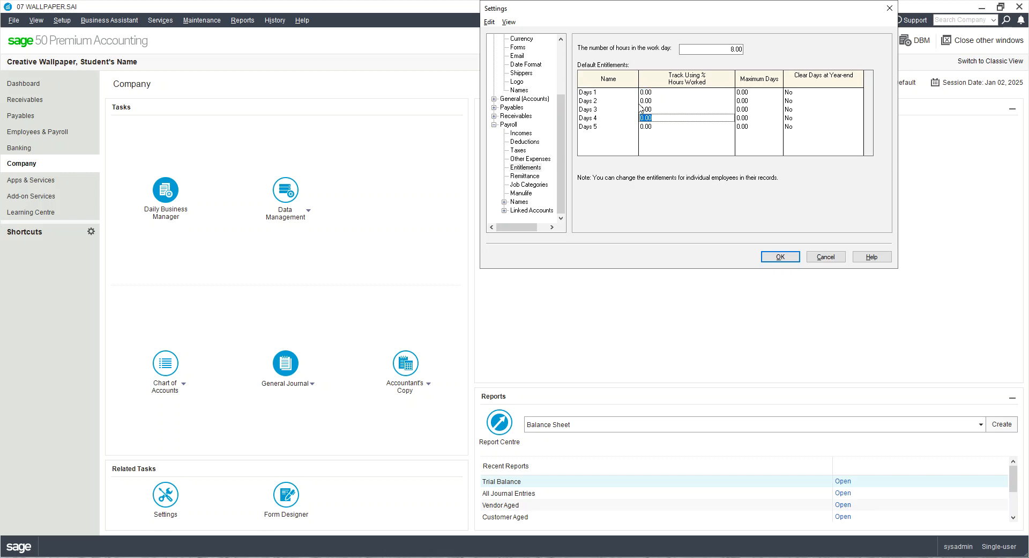
click(532, 177)
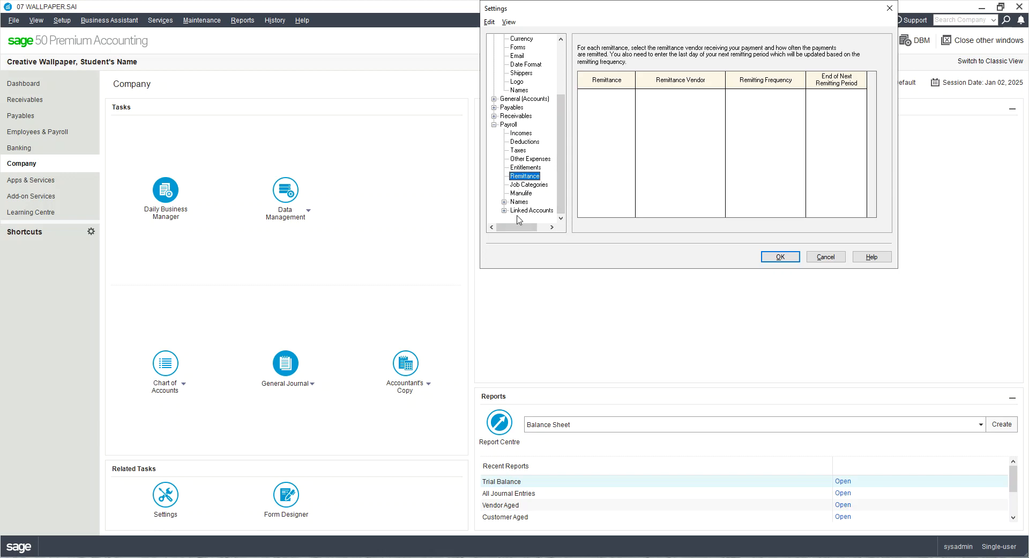
- View Job Categories, open Manulife and dismiss its service-plan notice, then expand Payroll Names
click(534, 186)
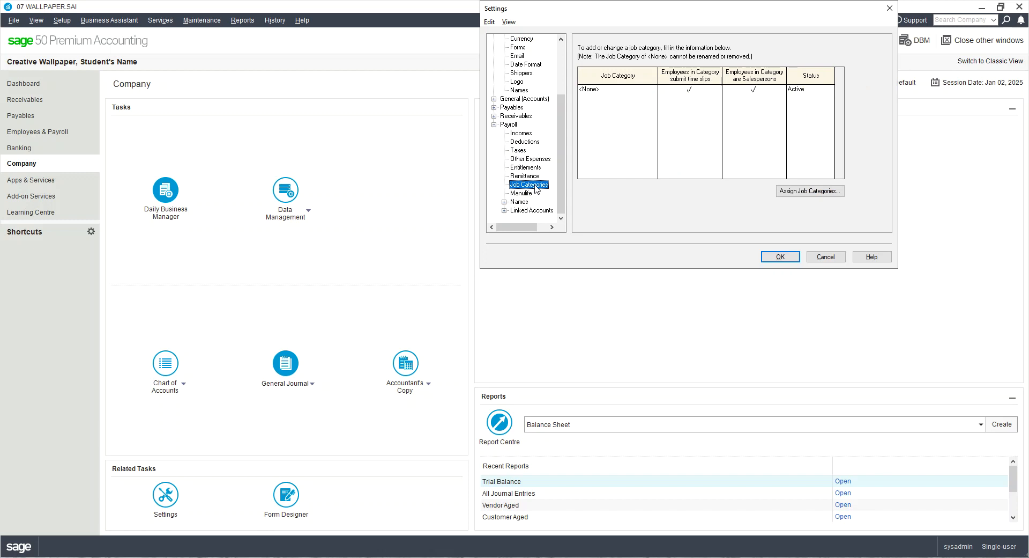
click(609, 104)
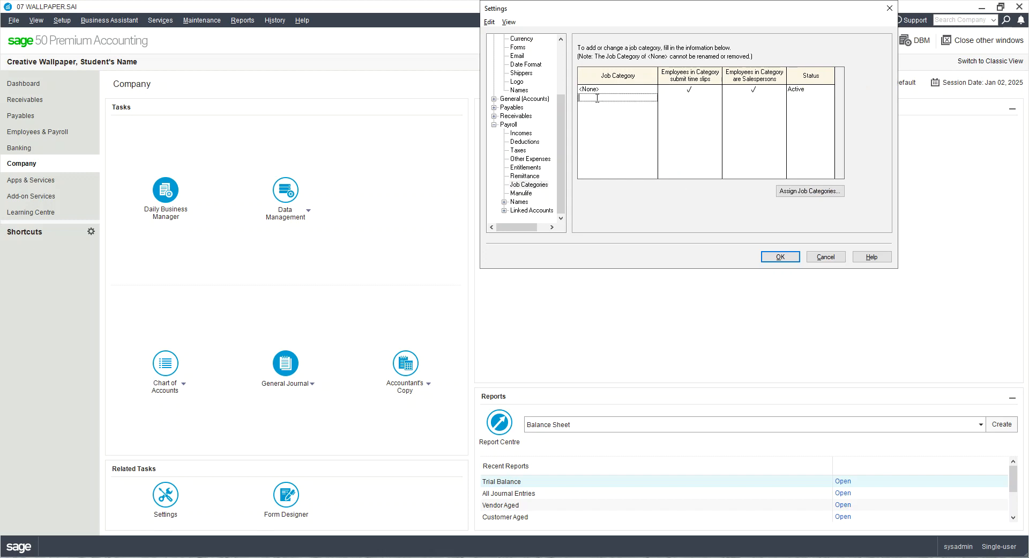
click(523, 194)
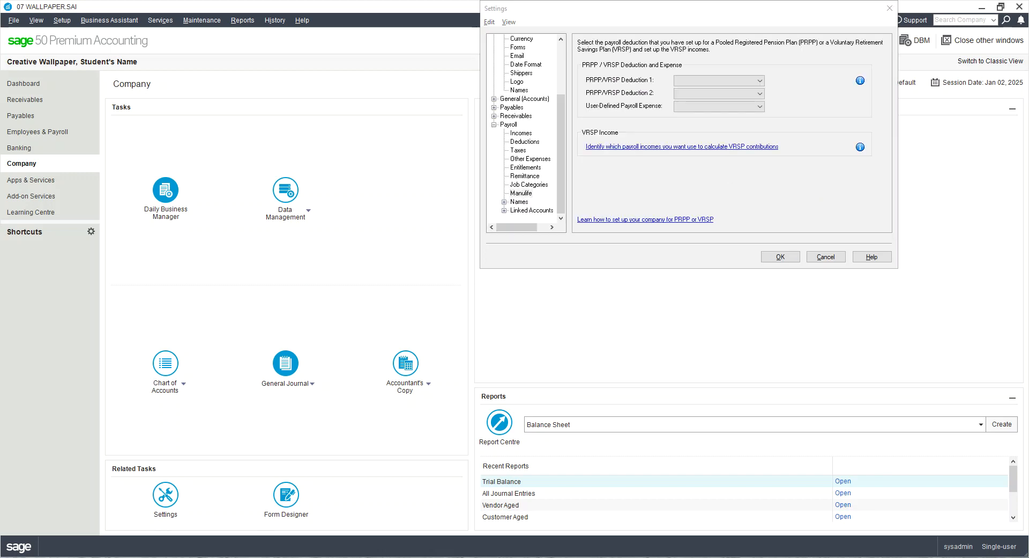
drag(0, 192, 171, 156)
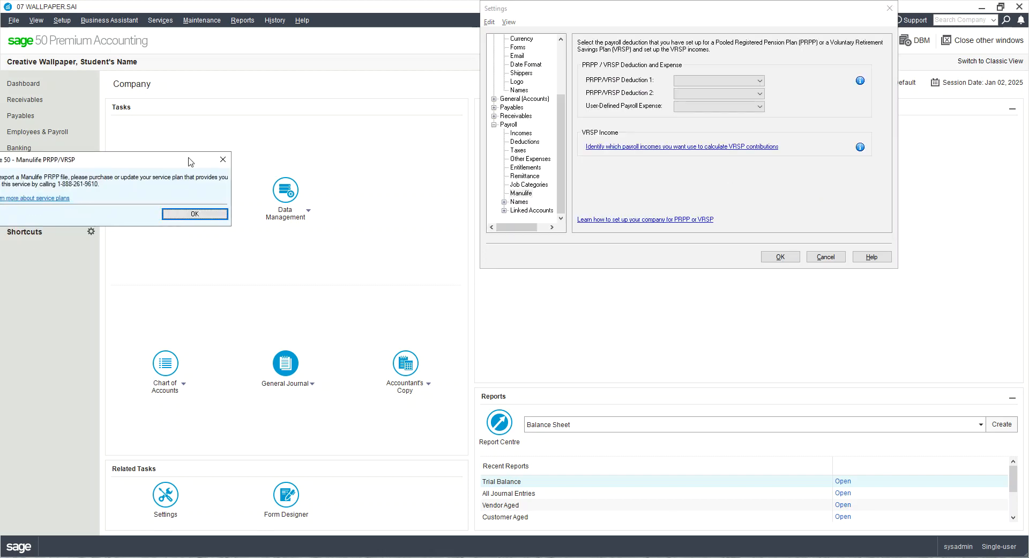
click(180, 216)
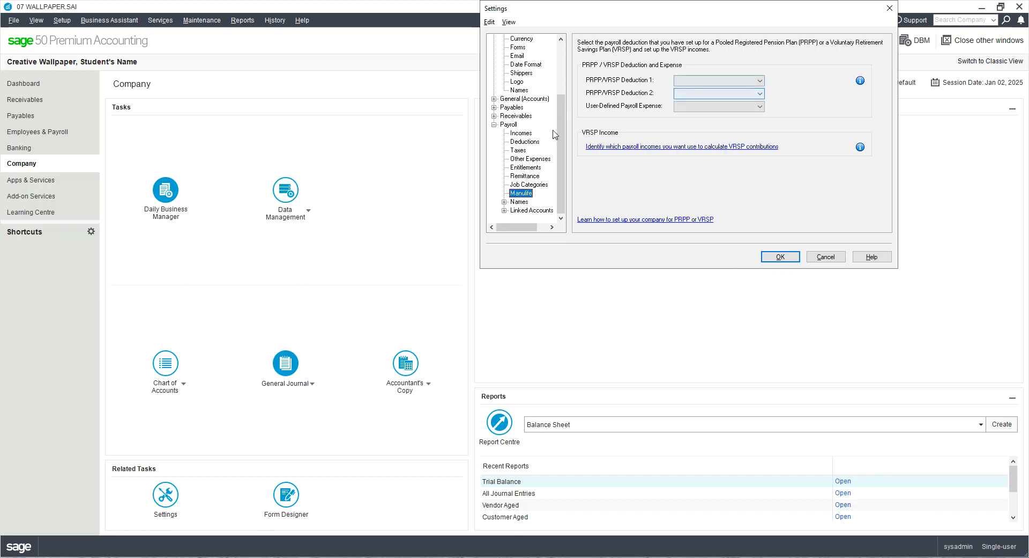
click(504, 202)
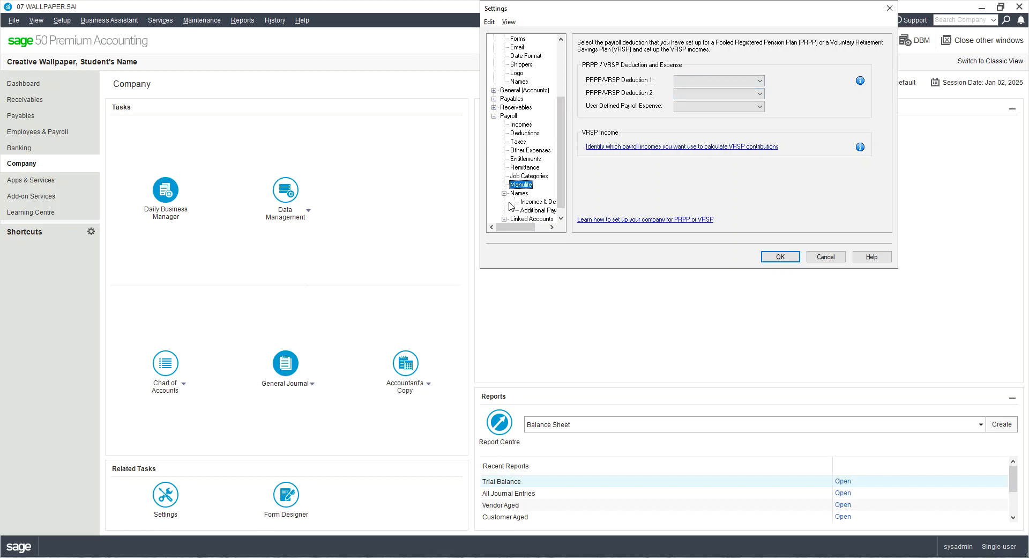
- Open the Incomes & Deductions names page and click into the Income 3, Commission and Deduction 1 names
click(536, 202)
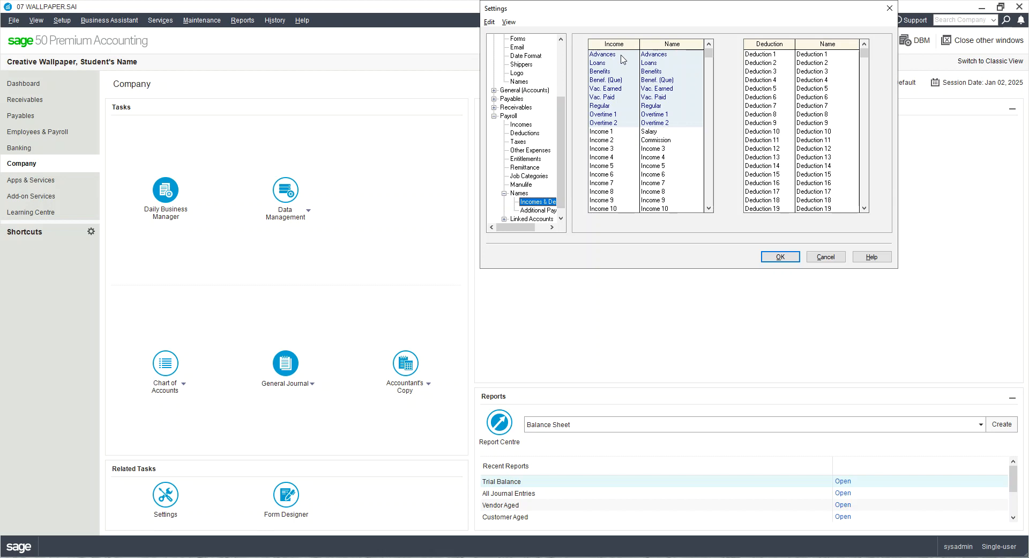
click(648, 151)
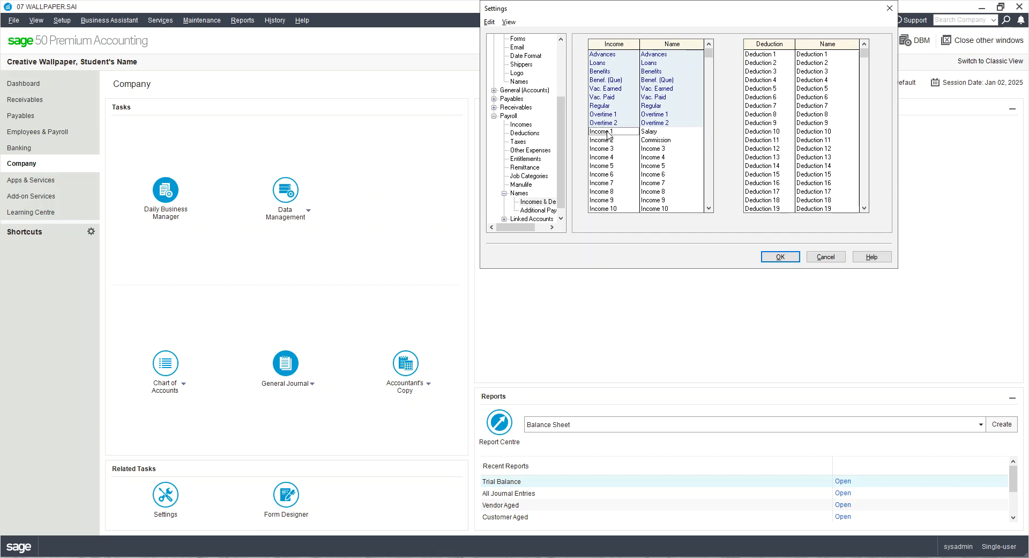
click(661, 140)
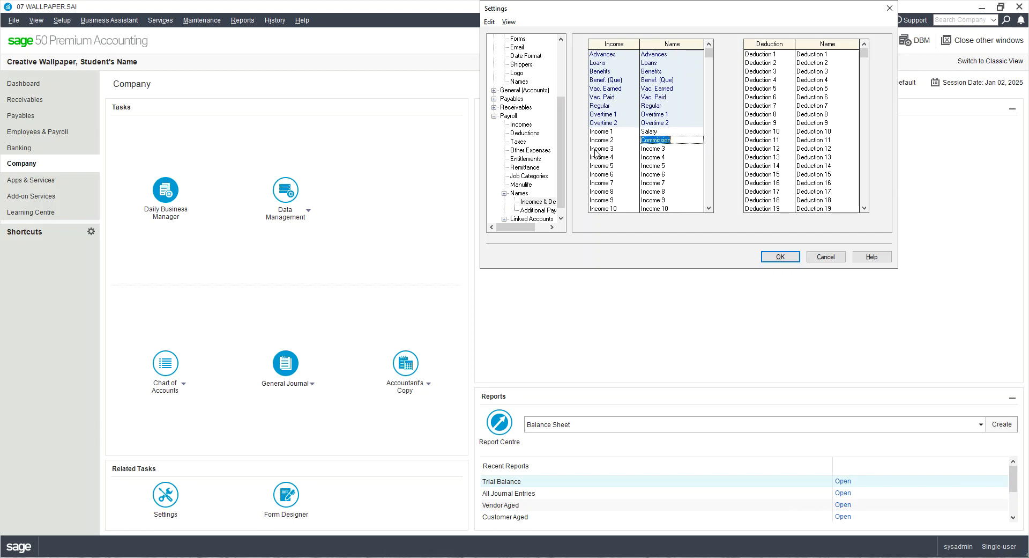
click(662, 150)
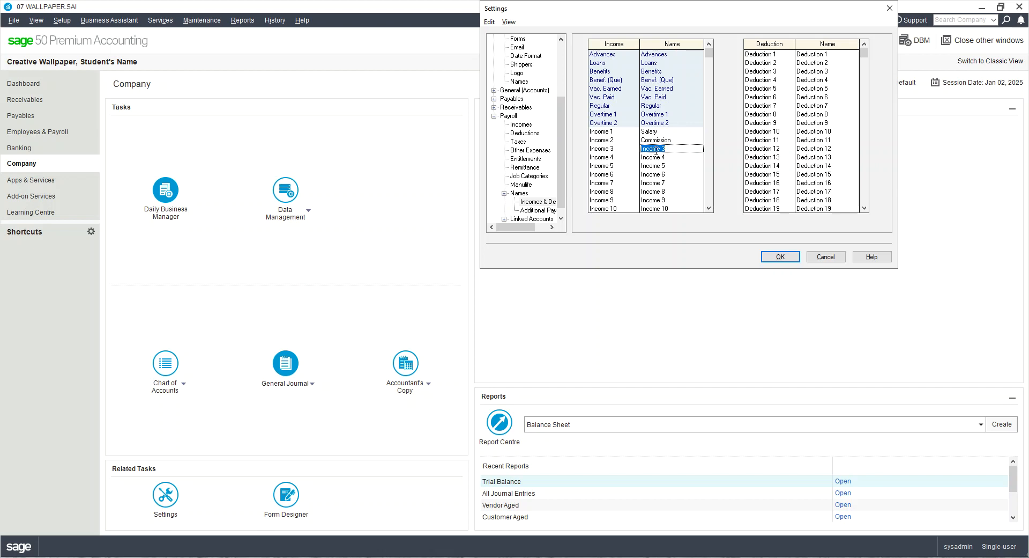
click(819, 55)
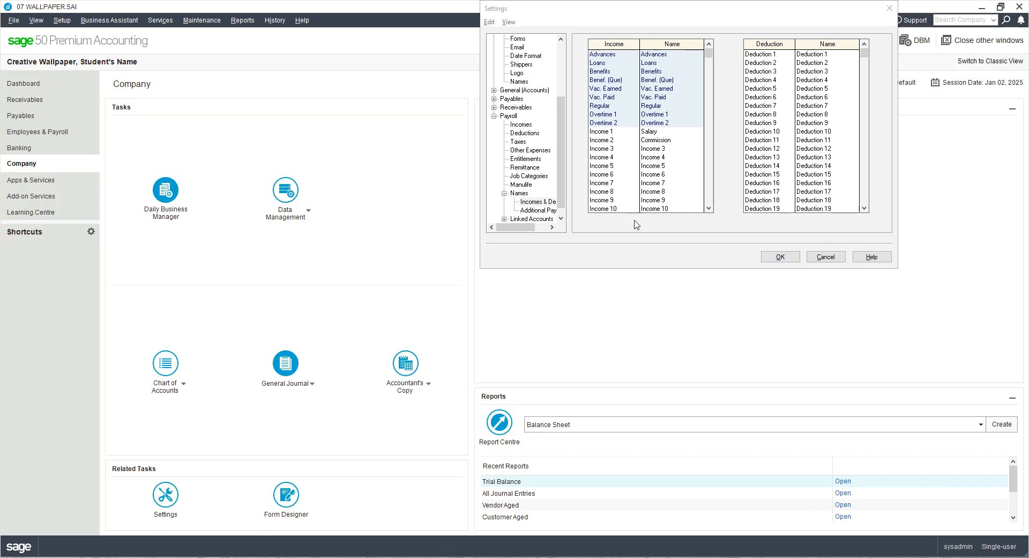
- Enter Pension, Union Dues, Medical and Safety Shoes as the names for Deductions 1–4
click(837, 54)
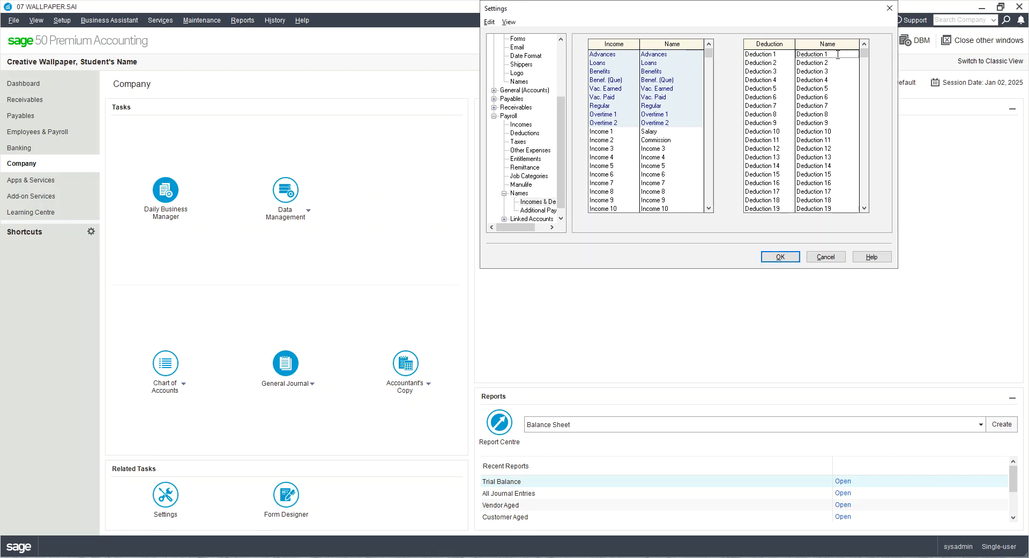
double_click(838, 54)
text(Pension)
key(Return)
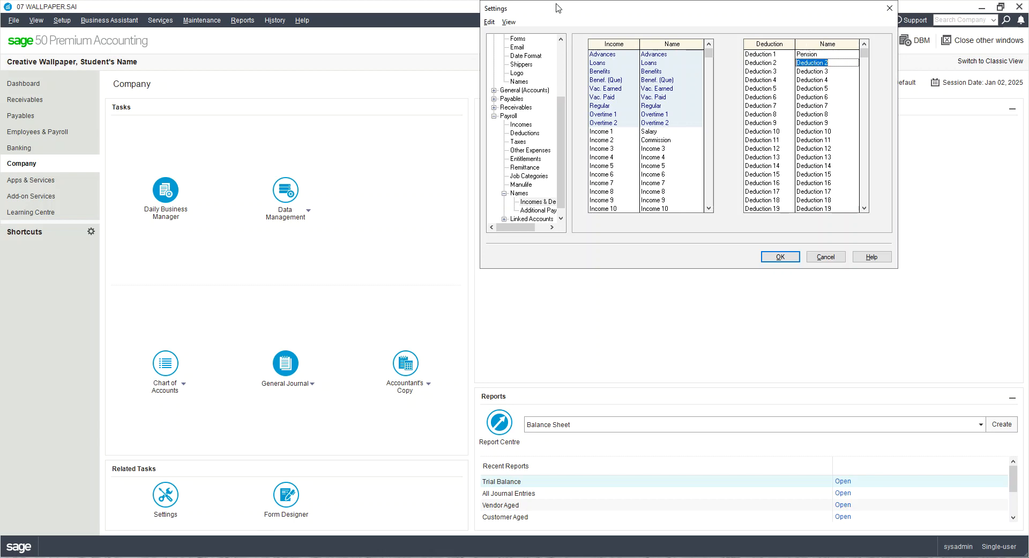
text(Union Dues)
key(Return)
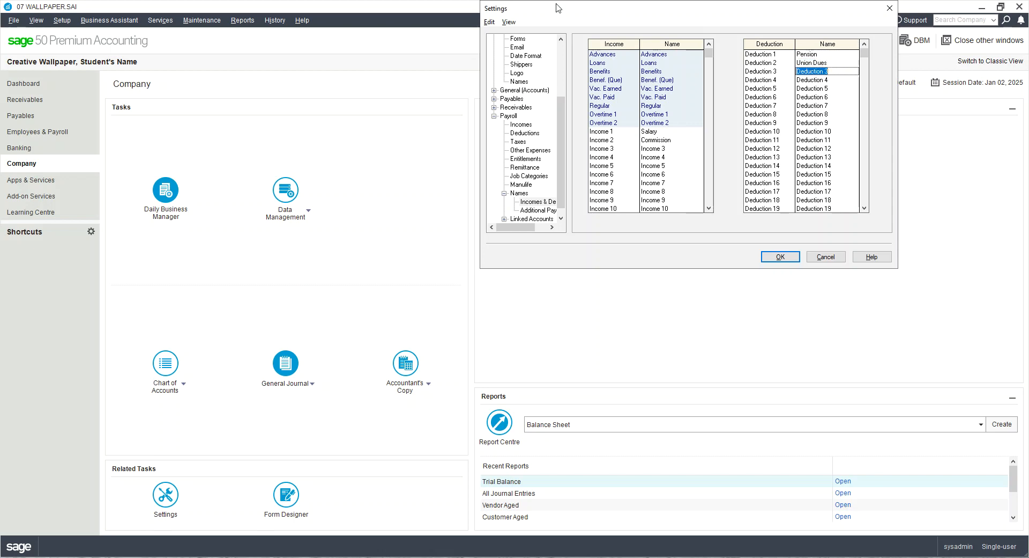
text(Medical)
key(Return)
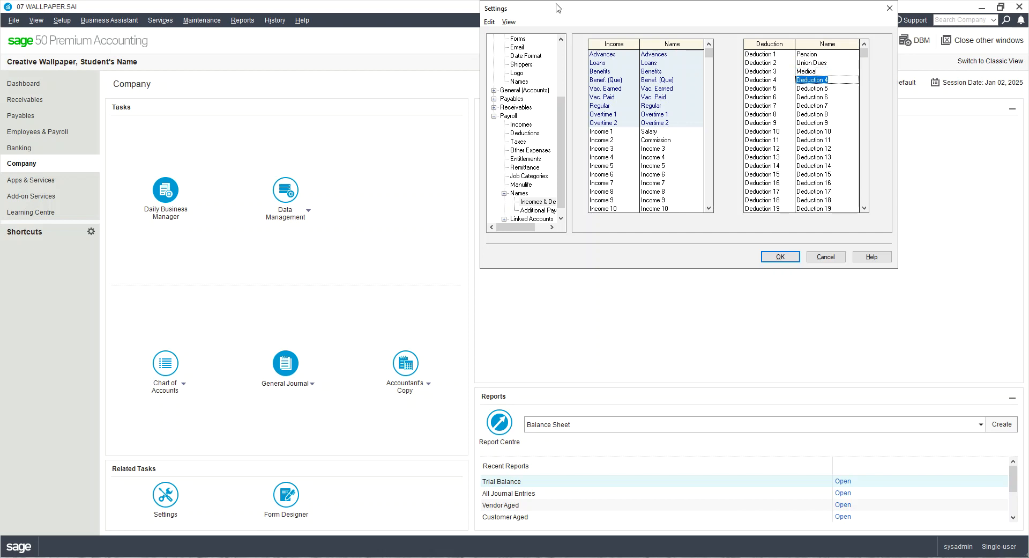
text(Safety Shoes)
key(Return)
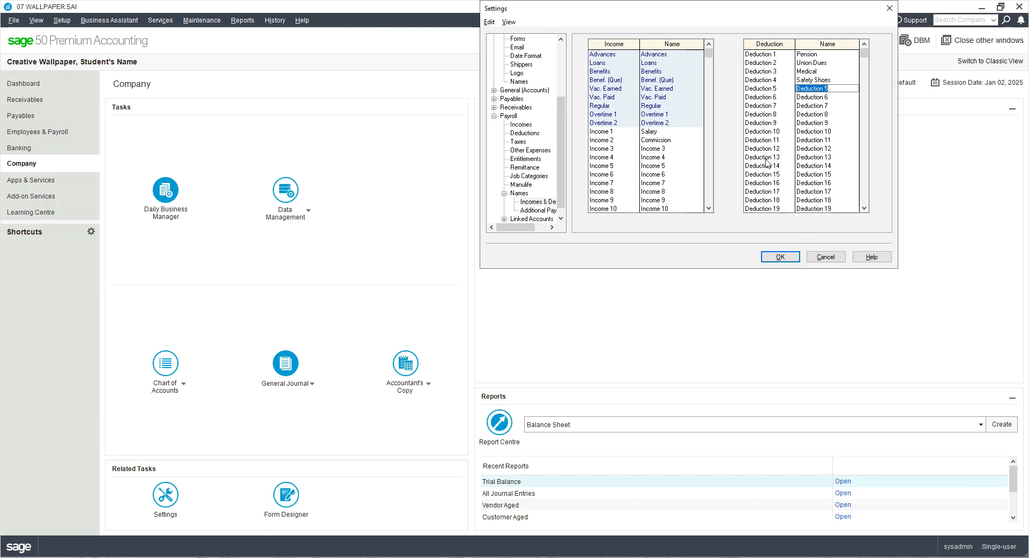
click(528, 133)
- Set Pension's Deduct By to Percent of Gross and untick its Deduct After Tax option
click(600, 84)
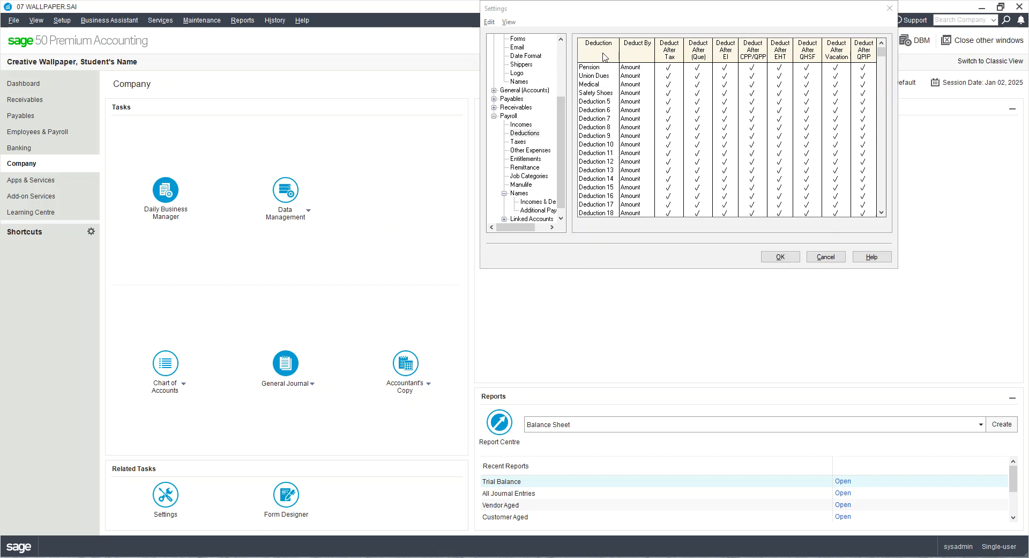
click(644, 67)
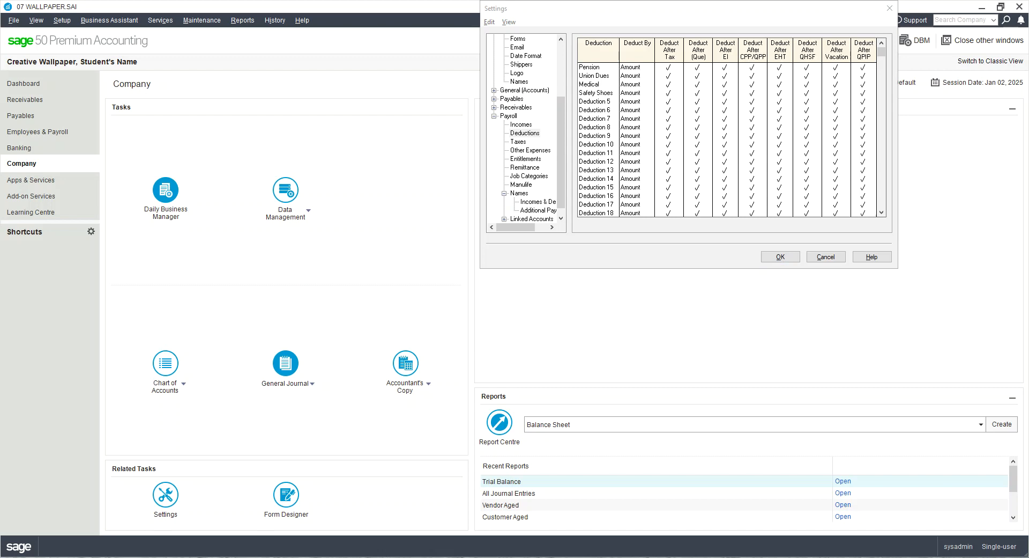
double_click(643, 67)
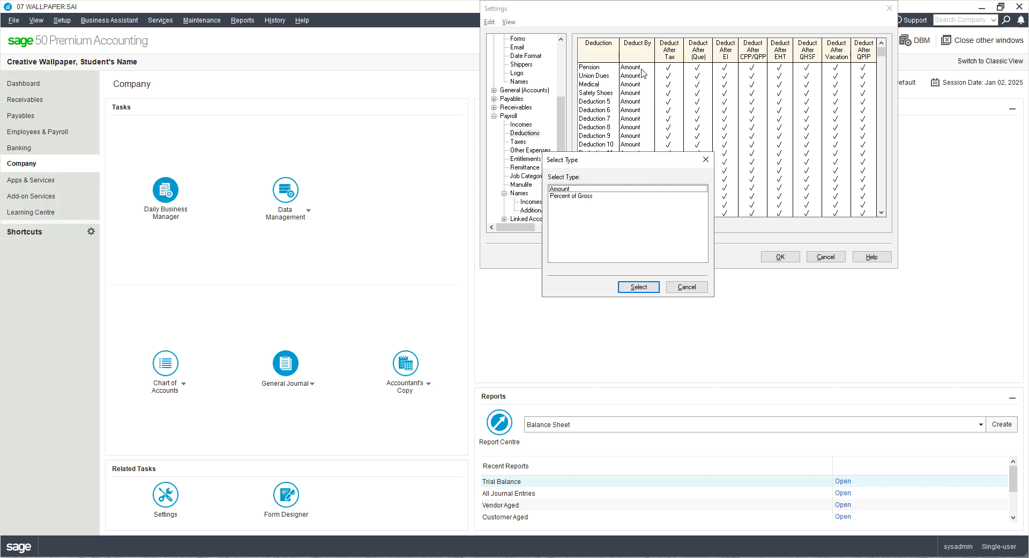
double_click(591, 196)
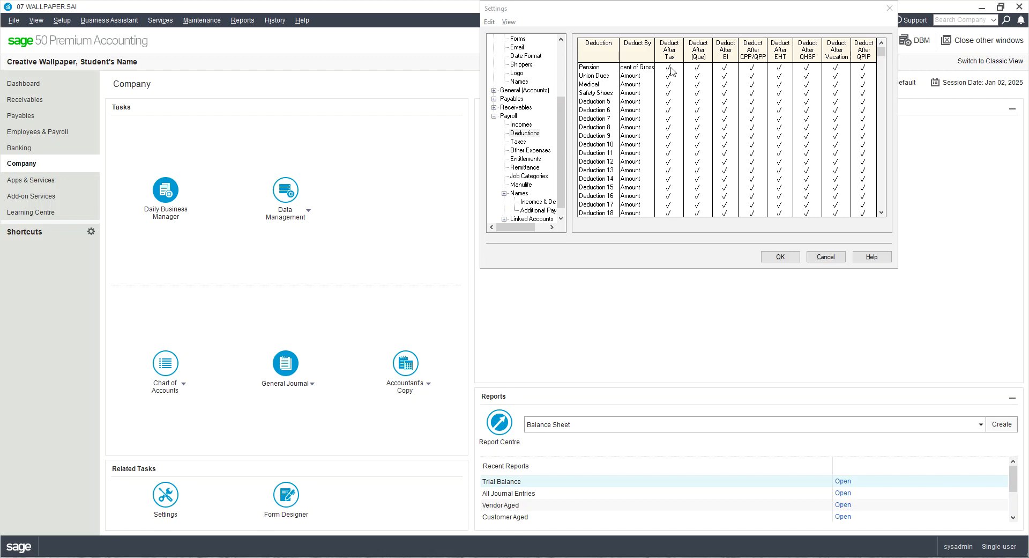
click(883, 46)
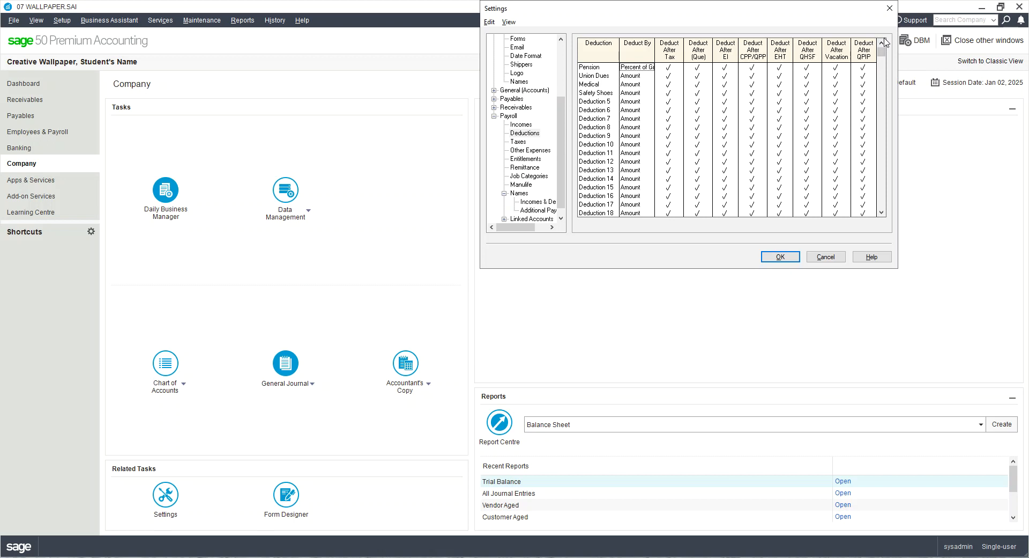
click(669, 68)
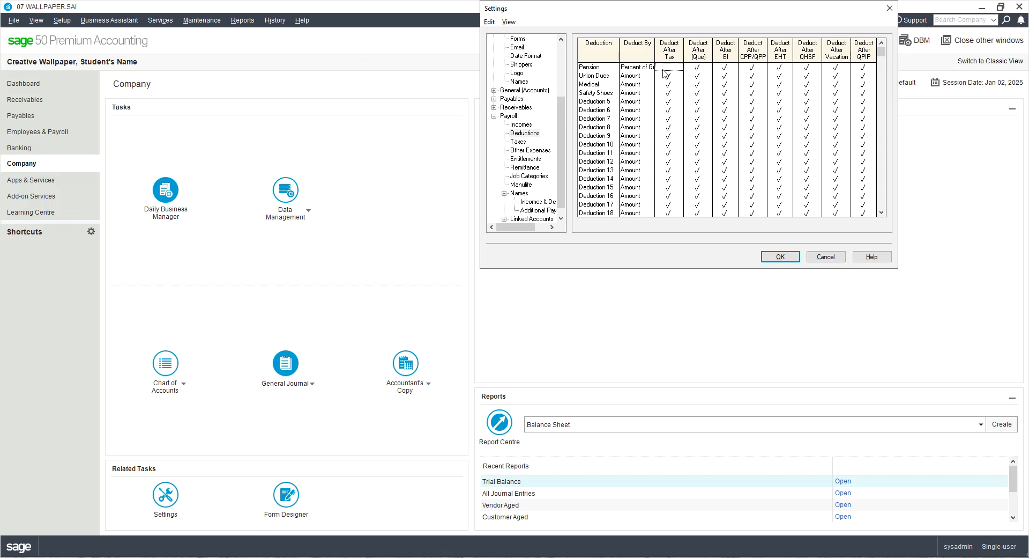
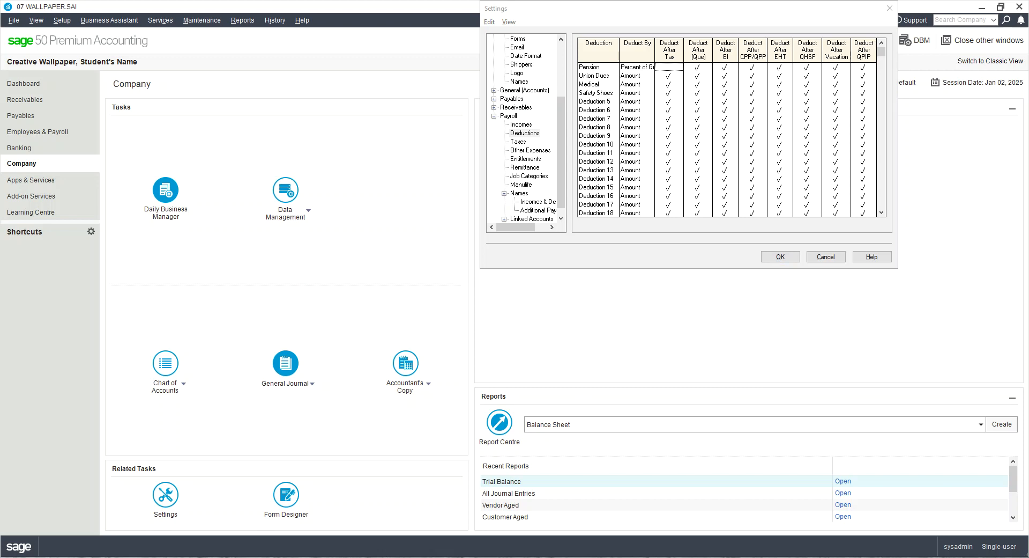
- Untick Union Dues' Deduct After Tax option and view the payroll tax factors (EI 1.4, WCB 0.41)
click(672, 77)
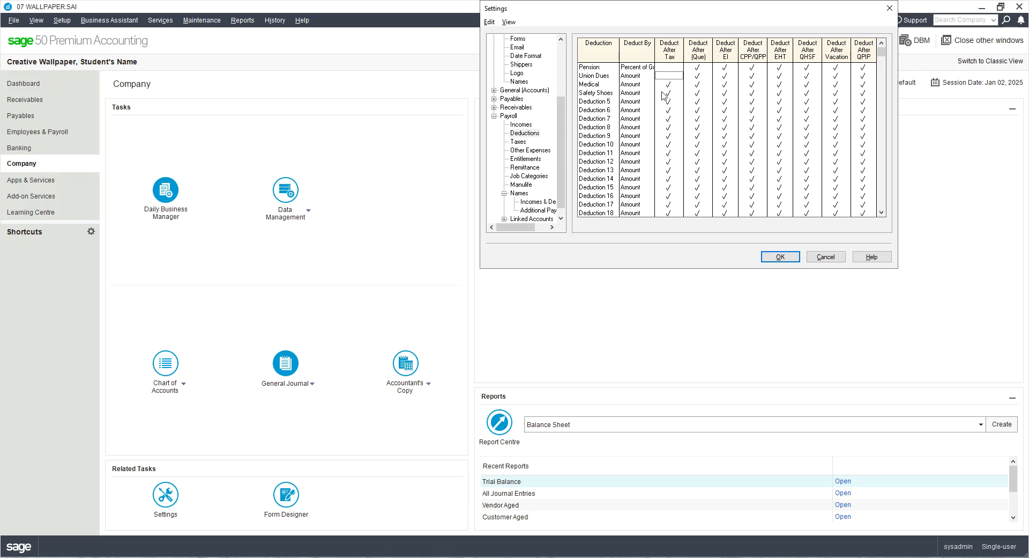
click(226, 557)
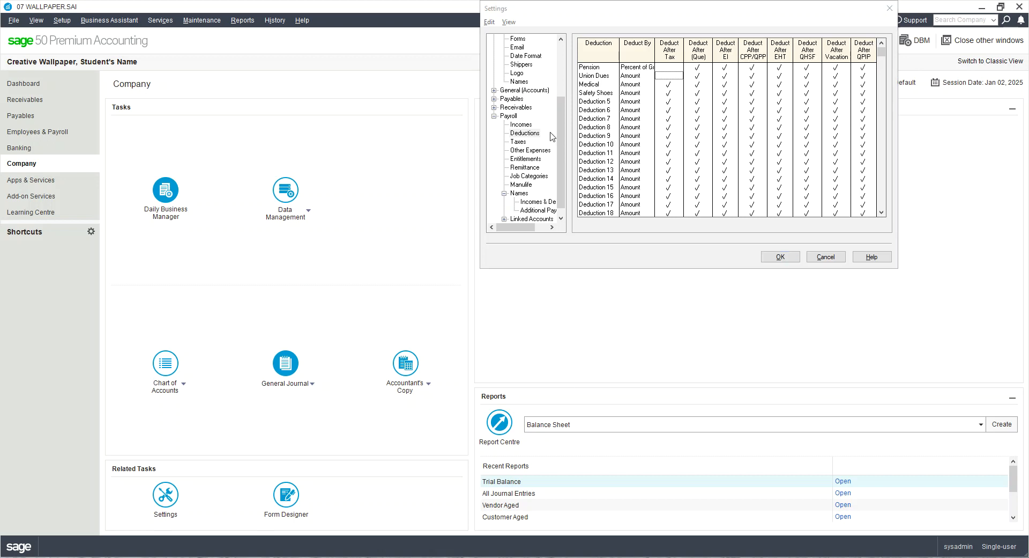
click(518, 142)
- Review the payroll Taxes, User-defined Expenses and Remittance pages, then expand Payroll to Linked Accounts
key(alt+Tab)
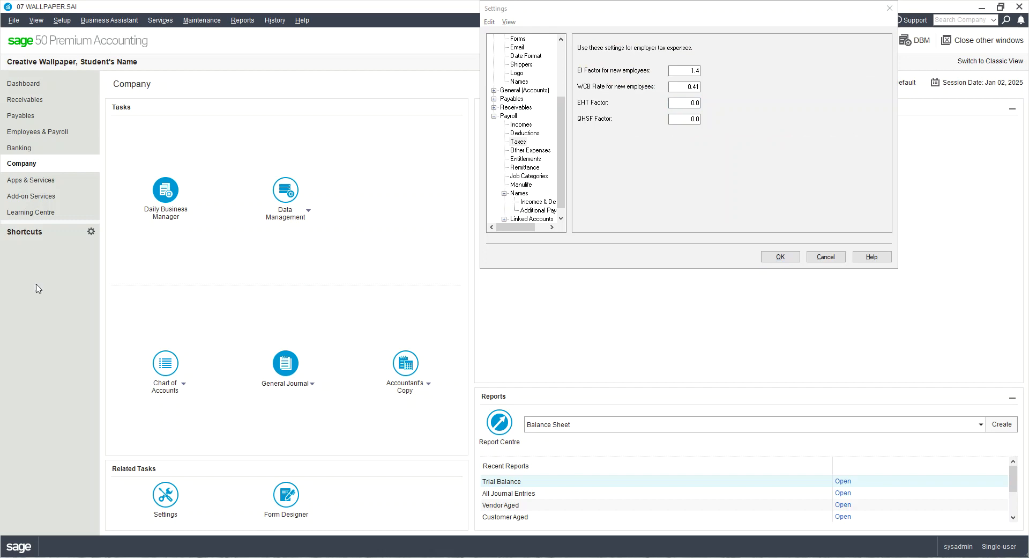
click(531, 151)
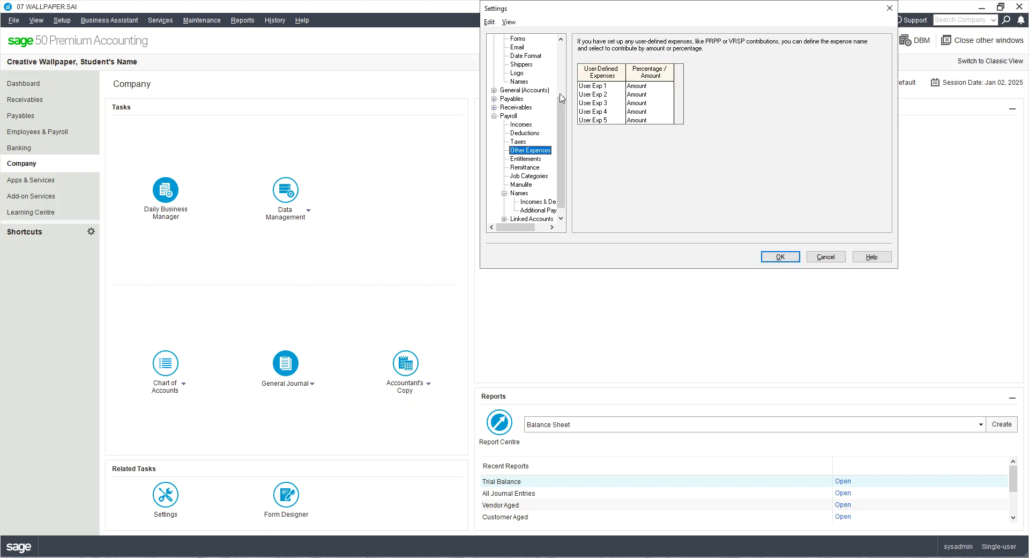
click(531, 158)
click(534, 168)
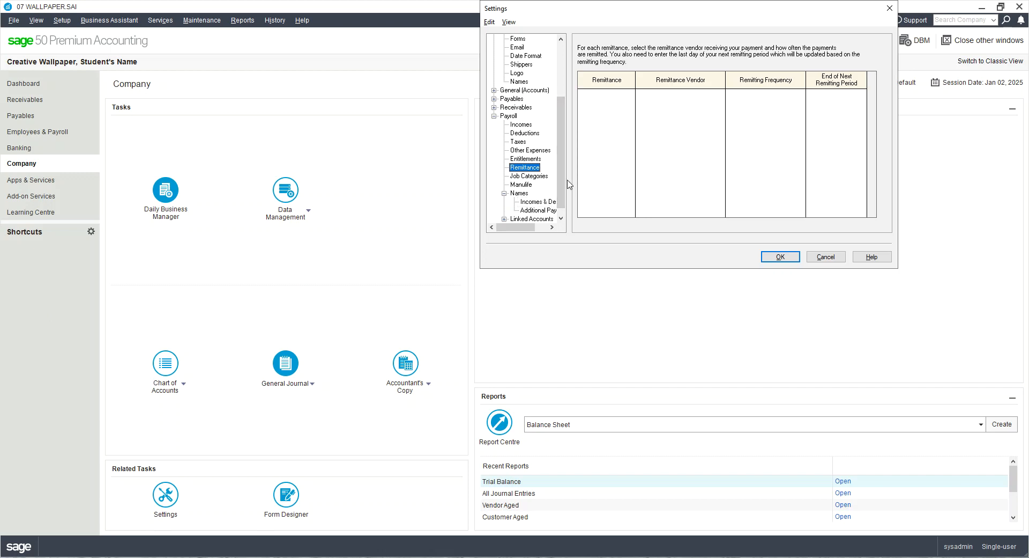
drag(562, 192, 563, 203)
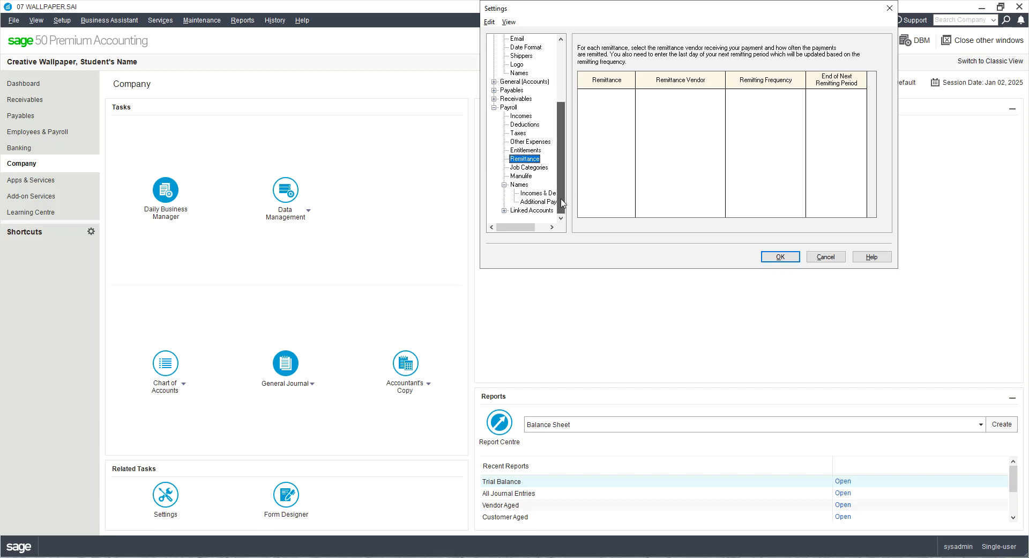
click(505, 210)
click(532, 168)
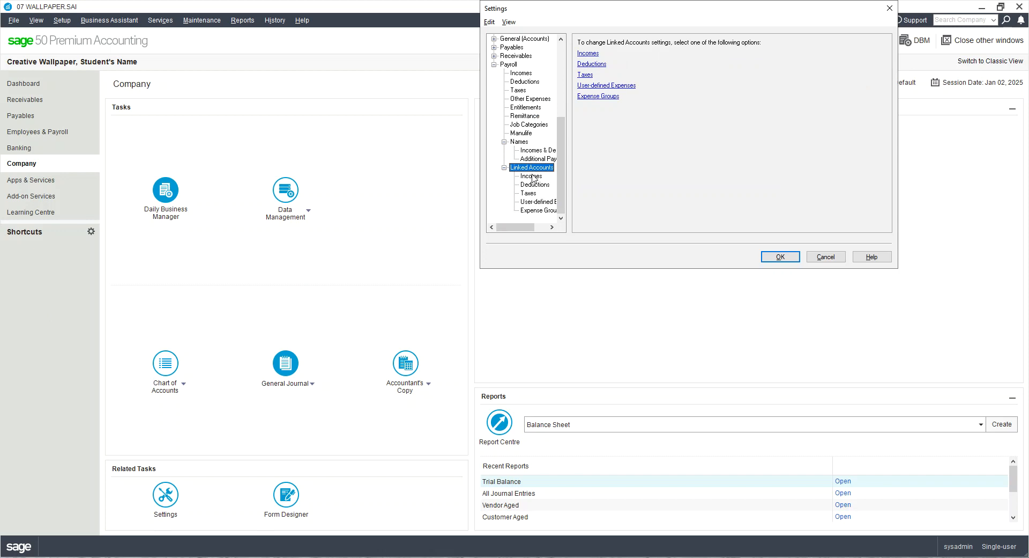
- Link the principal bank to 1010, Vac. Owed to 2300 and Advances & Loans to 1241
click(532, 177)
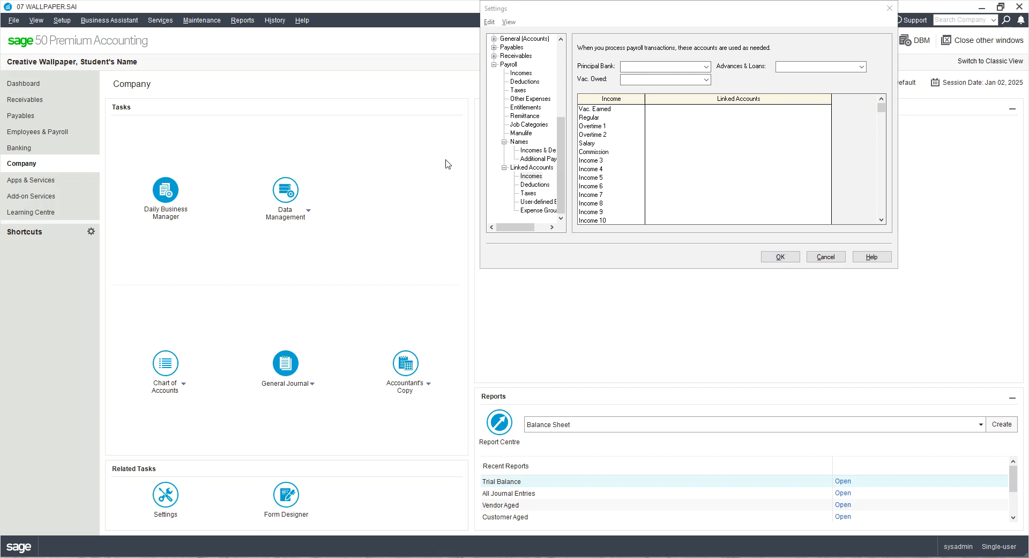
click(707, 66)
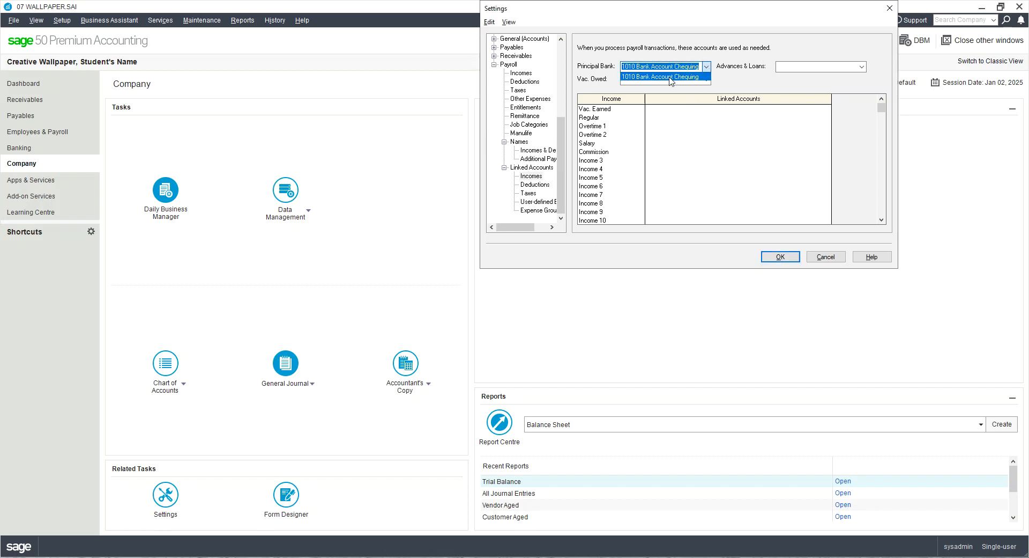
click(673, 77)
click(706, 80)
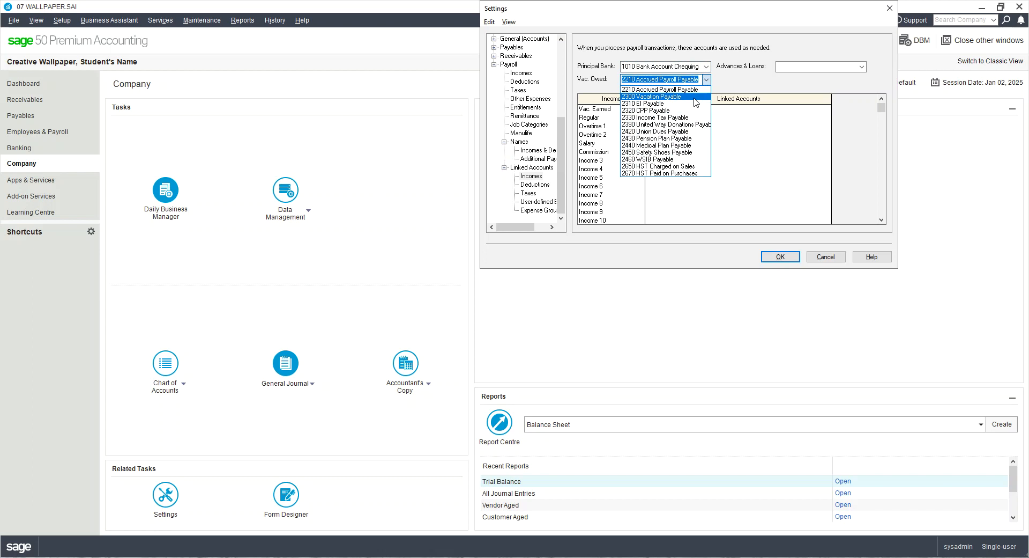
click(691, 97)
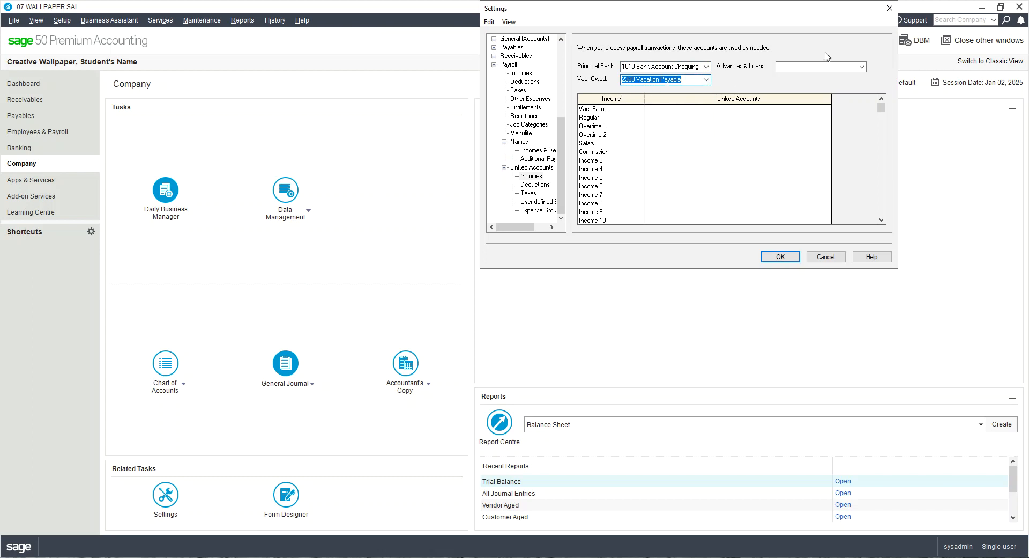
click(862, 66)
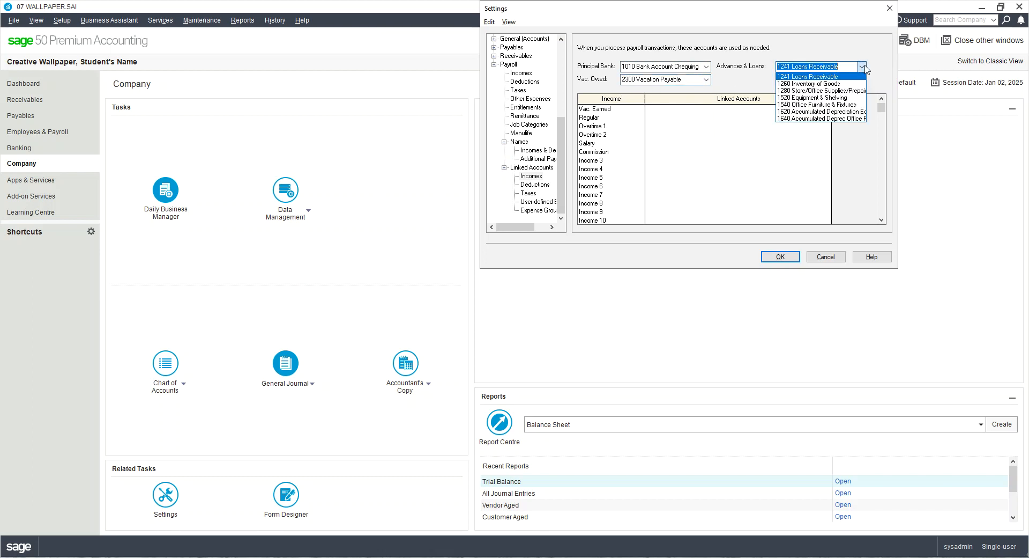
click(819, 77)
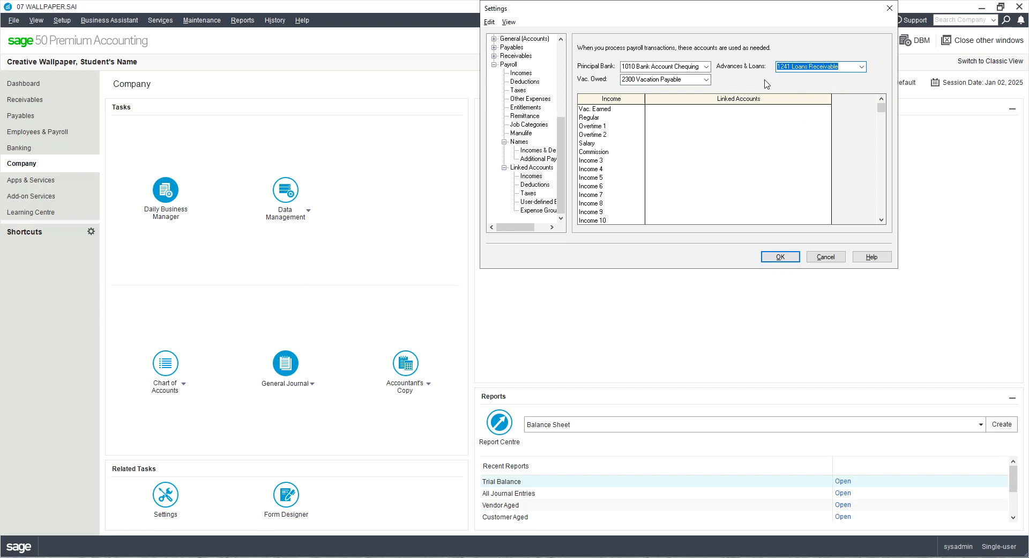
- Link Vac. Earned and Regular to 5300 Wages Expense and Overtime 1 to 5308
click(659, 109)
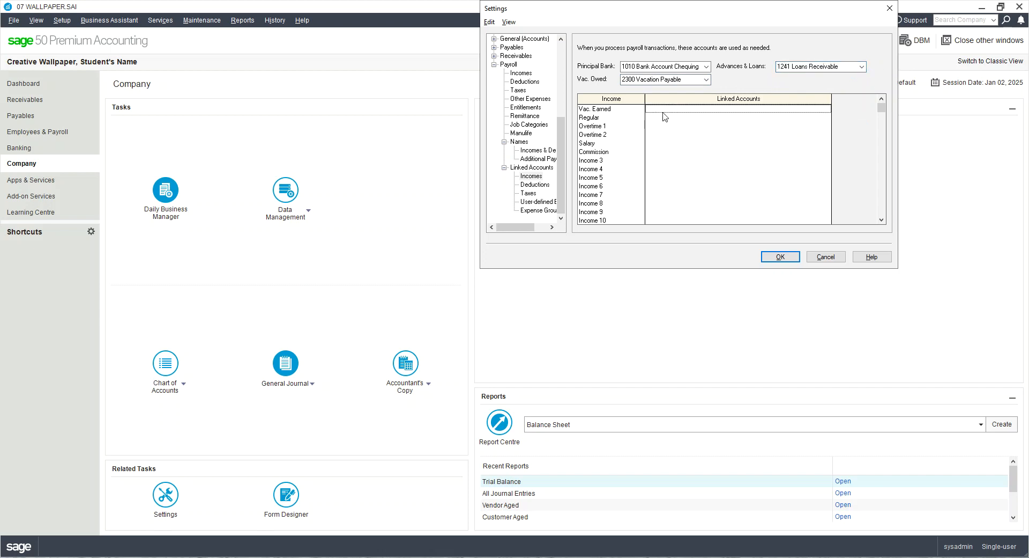
text(5300)
key(Tab)
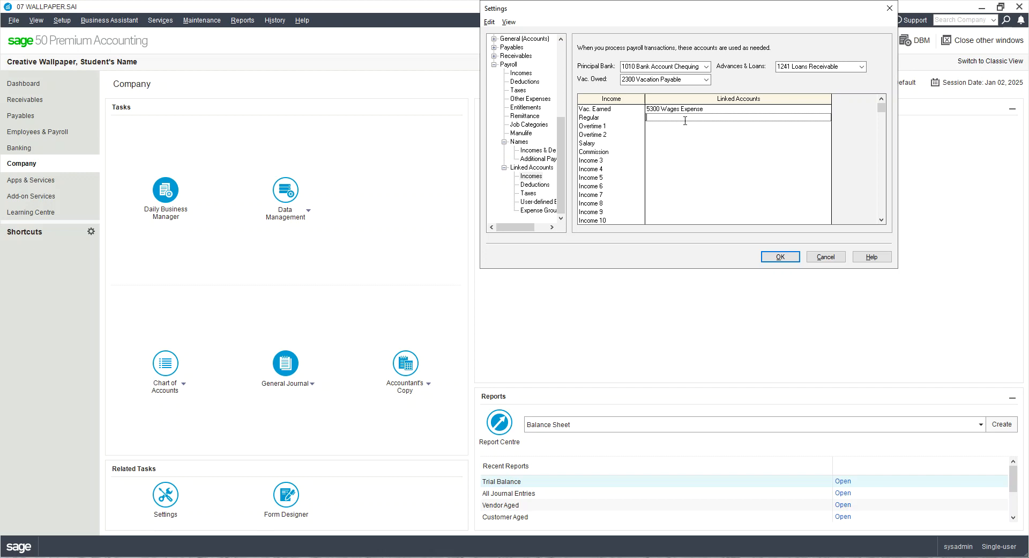
click(686, 125)
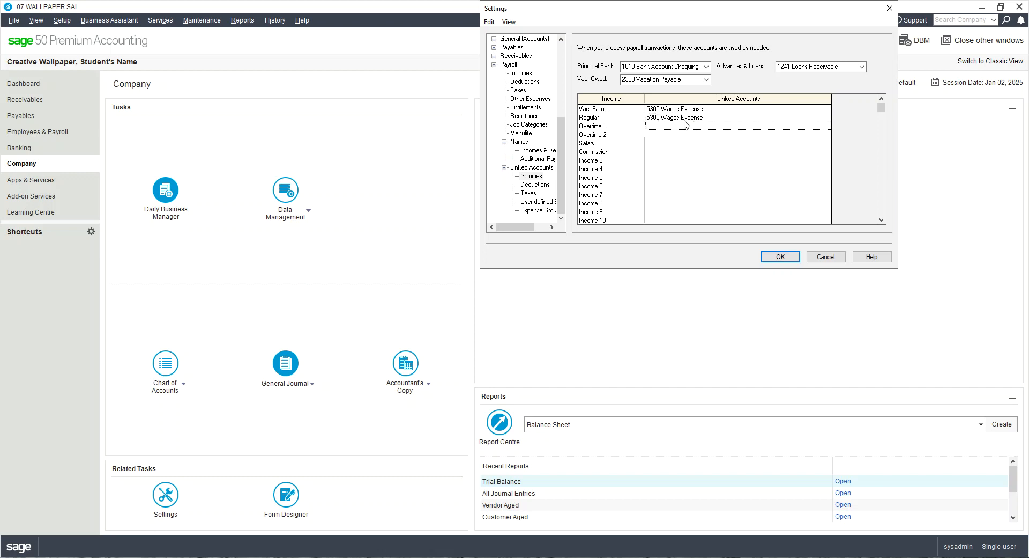
text(5308)
key(Tab)
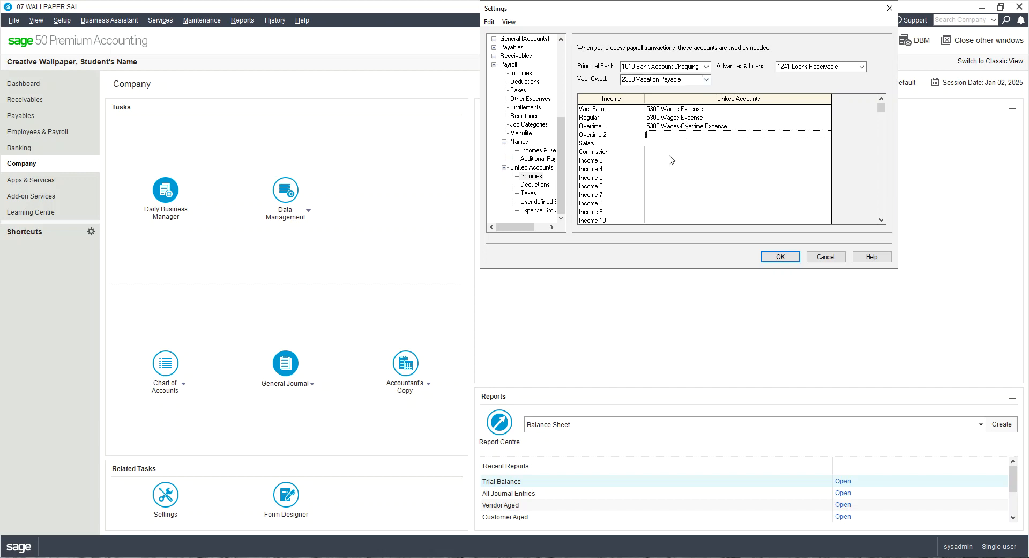
- Leave Overtime 2 unlinked, link Salary to 5302 and Commission to 5304, and begin Income 3's account
key(Tab)
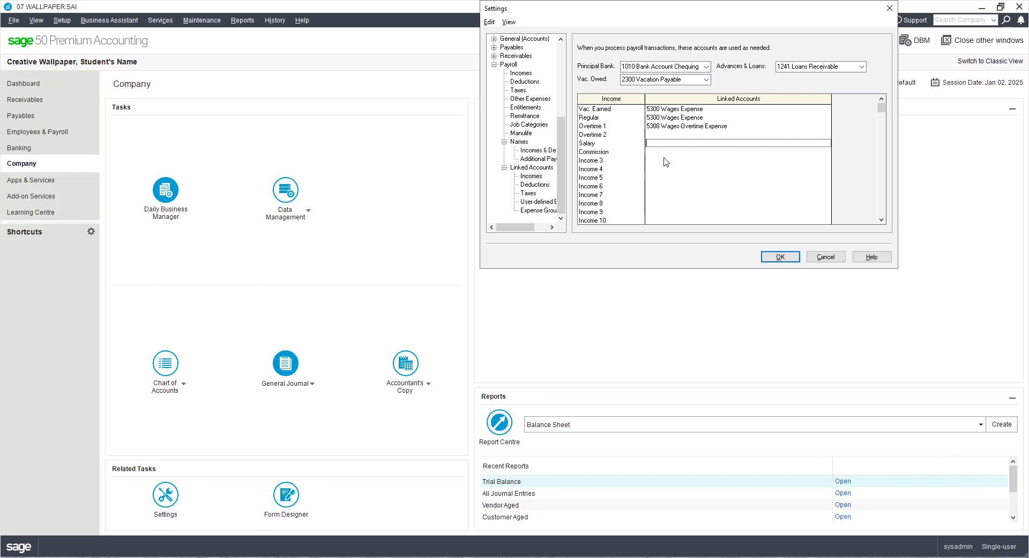
text(5302 Salaries Expense)
key(Tab)
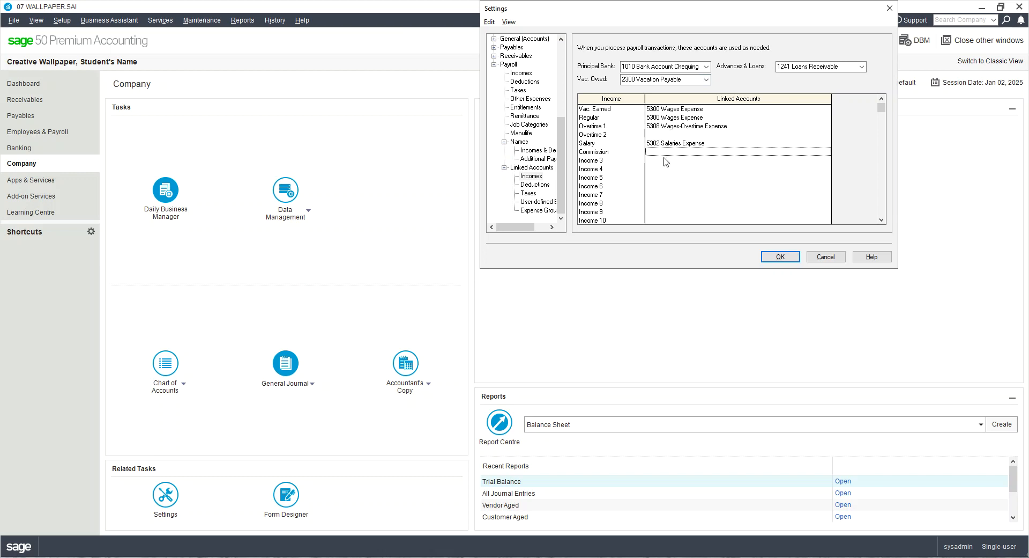
text(5304)
key(Tab)
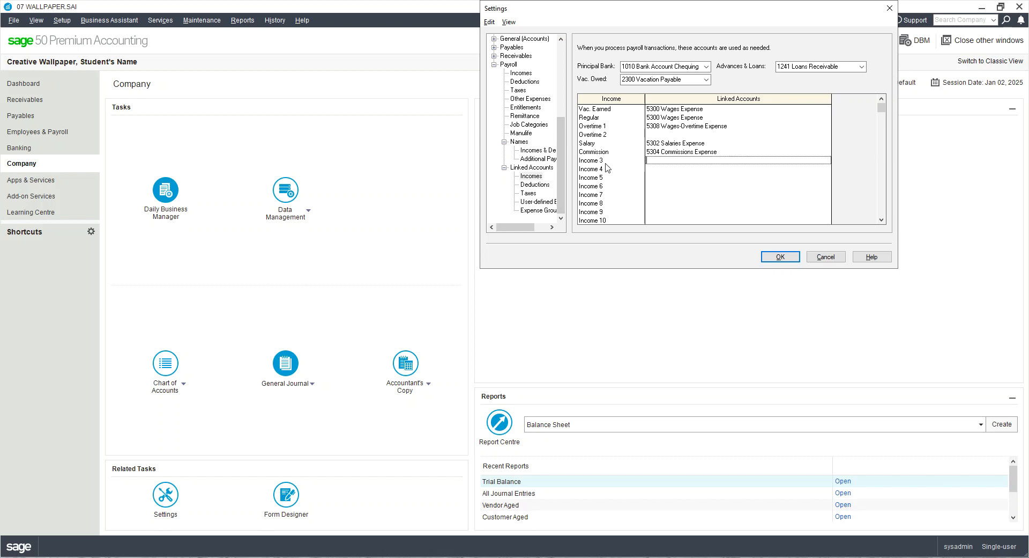
text(53)
text(9)
key(Tab)
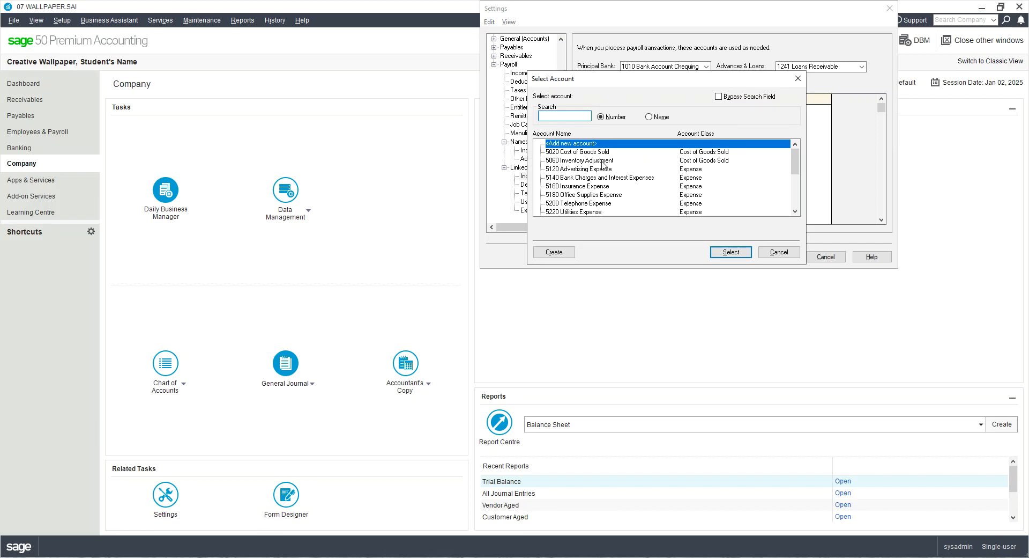
- Sort the account list by name, start a new 'Reimbursement' account, then cancel the wizard
click(655, 117)
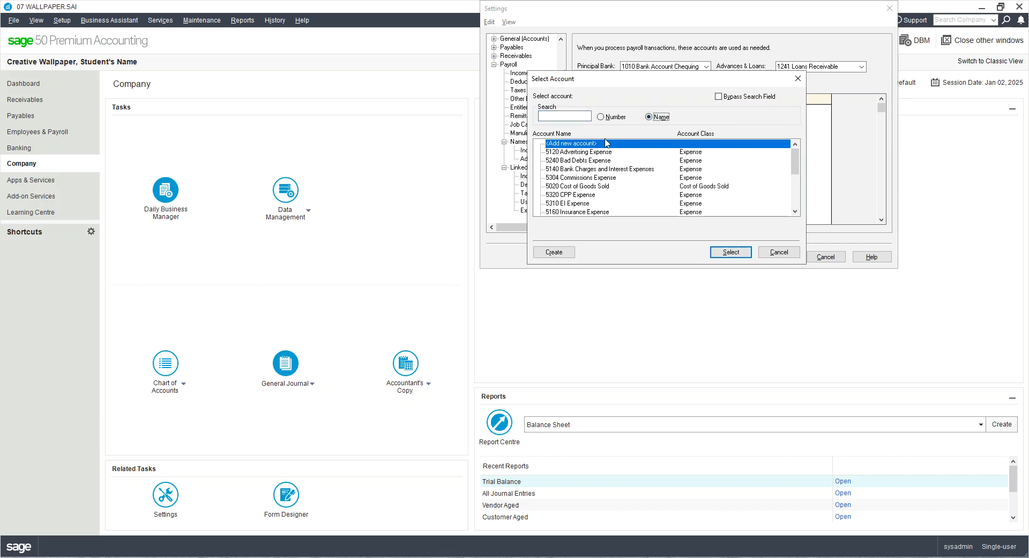
key(Return)
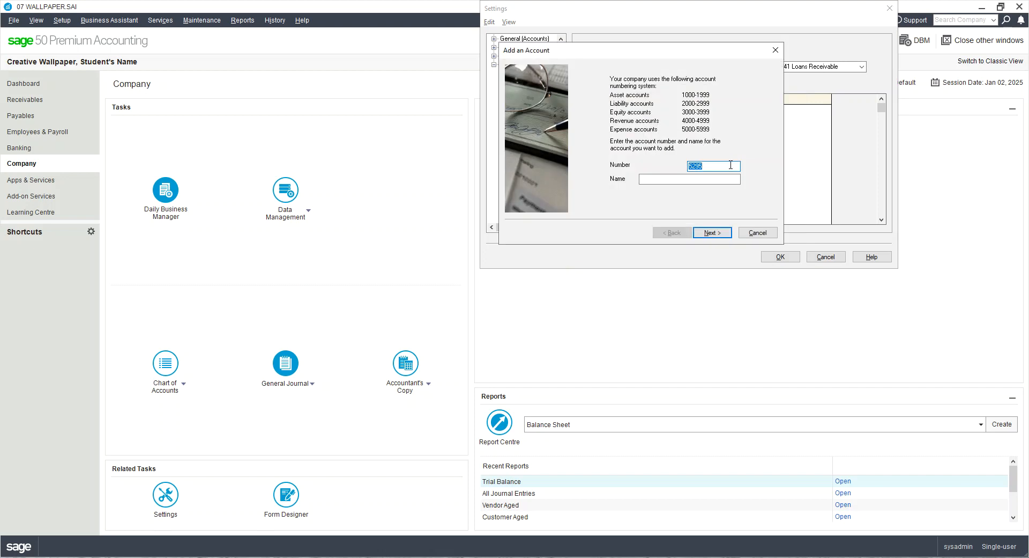
text(53)
text(Re-mbursement Payroll Exp)
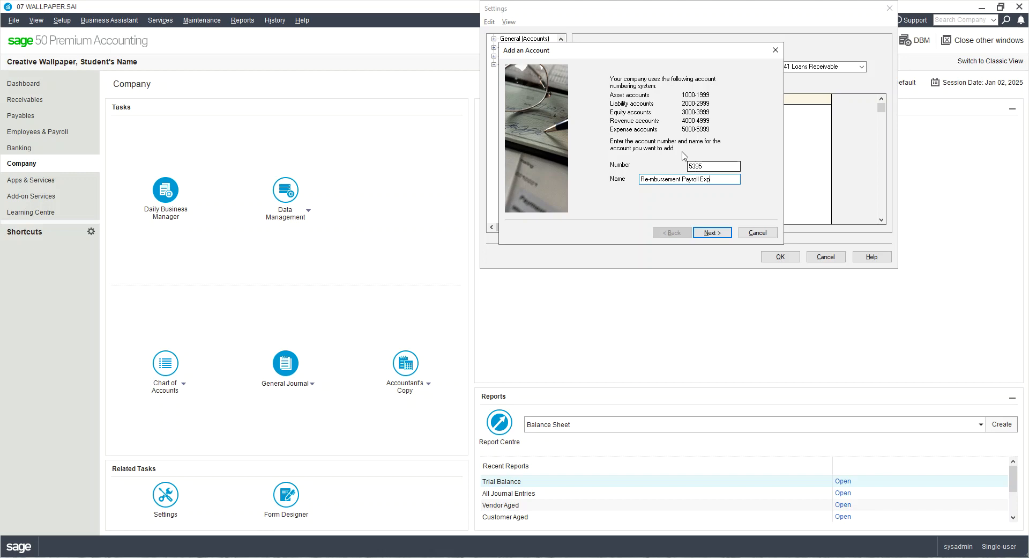
click(651, 179)
text(i)
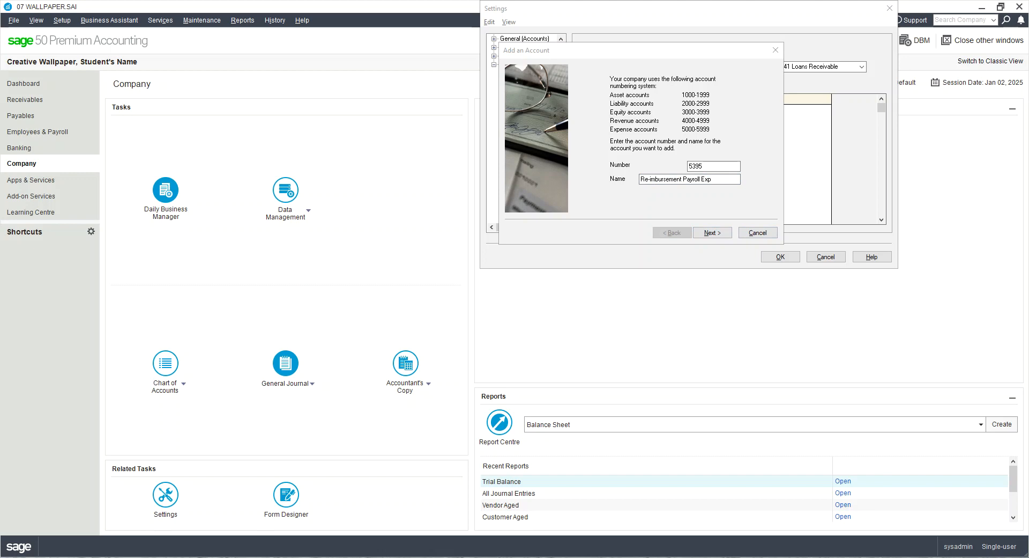
key(Return)
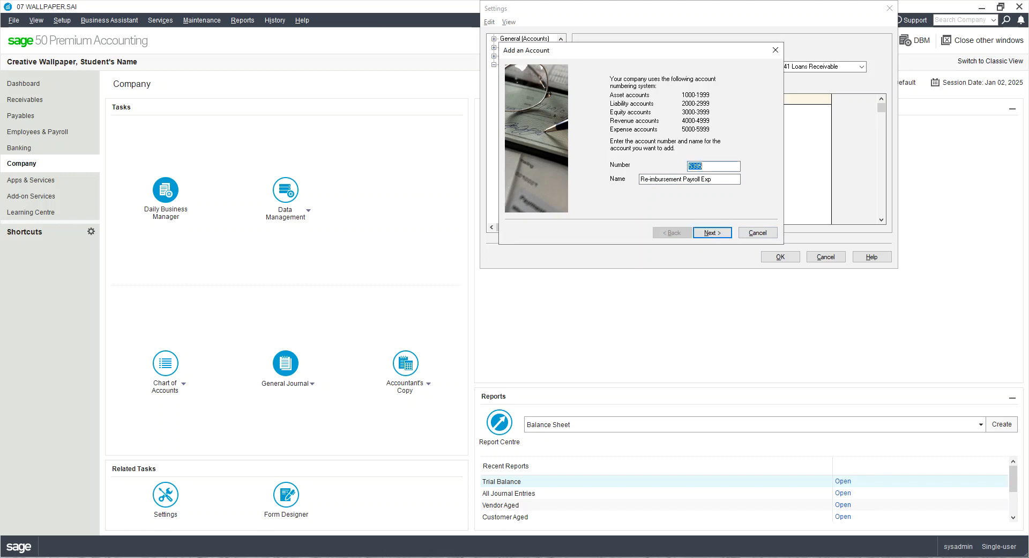
click(756, 234)
- Link Income 3 to 5395 Reimbursement Payroll Suspense
click(659, 159)
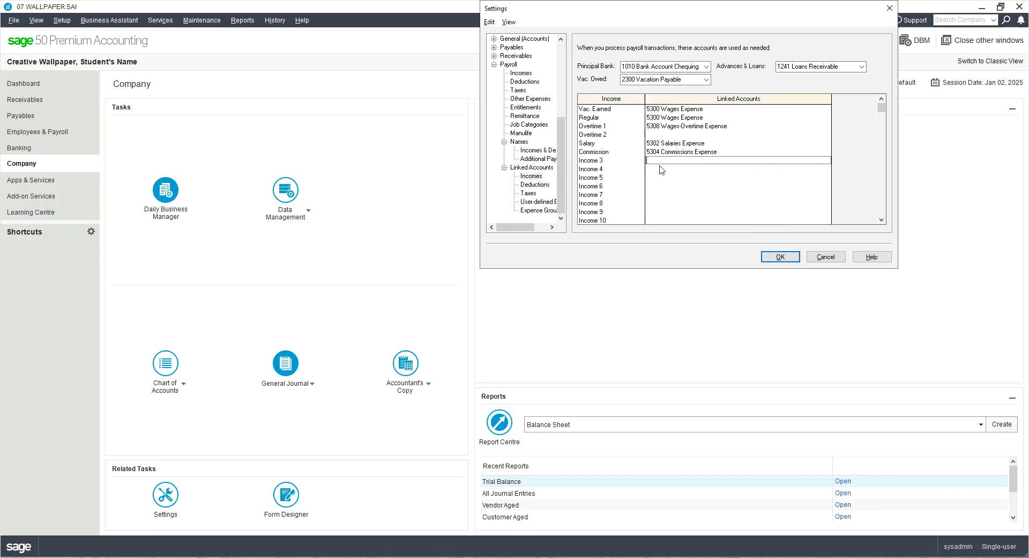
text(5395)
click(699, 151)
click(695, 163)
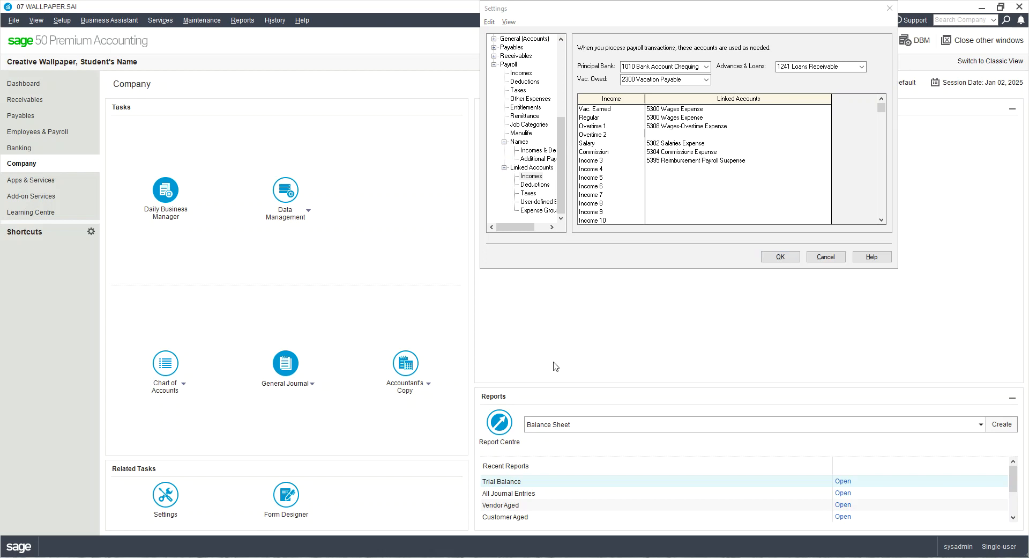
click(535, 185)
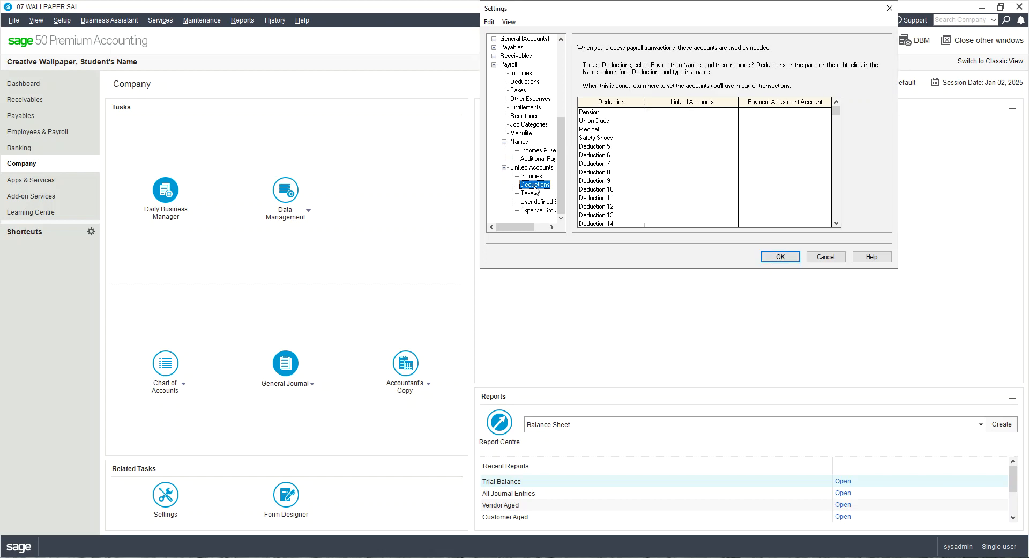
- Link the Pension deduction to 2430 Pension Plan Payable
click(664, 112)
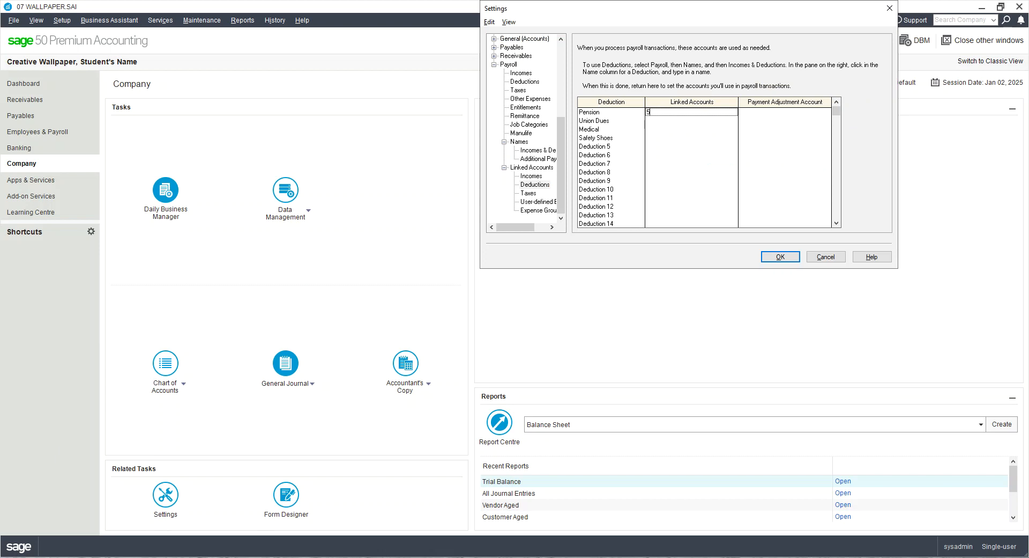
text(5430)
key(Tab)
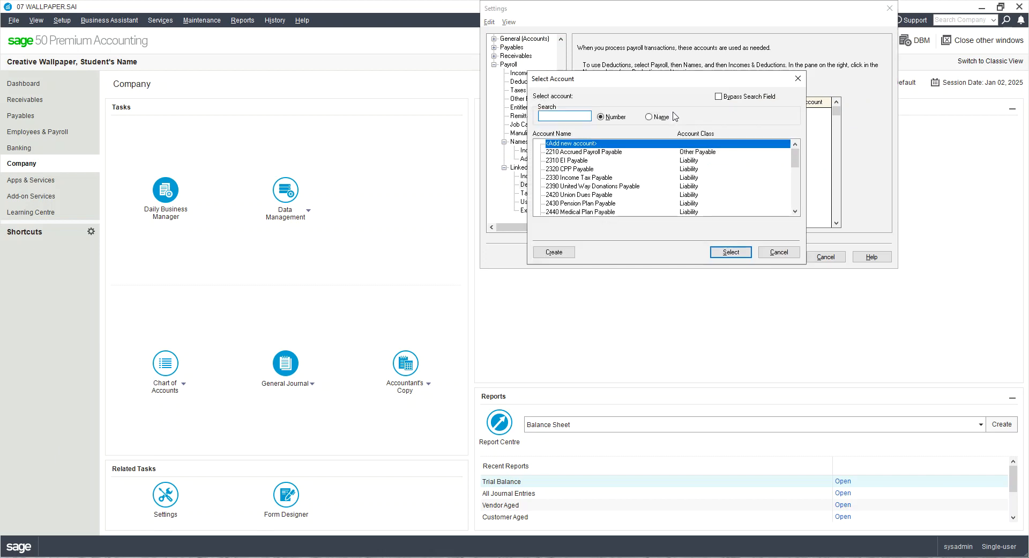
click(788, 251)
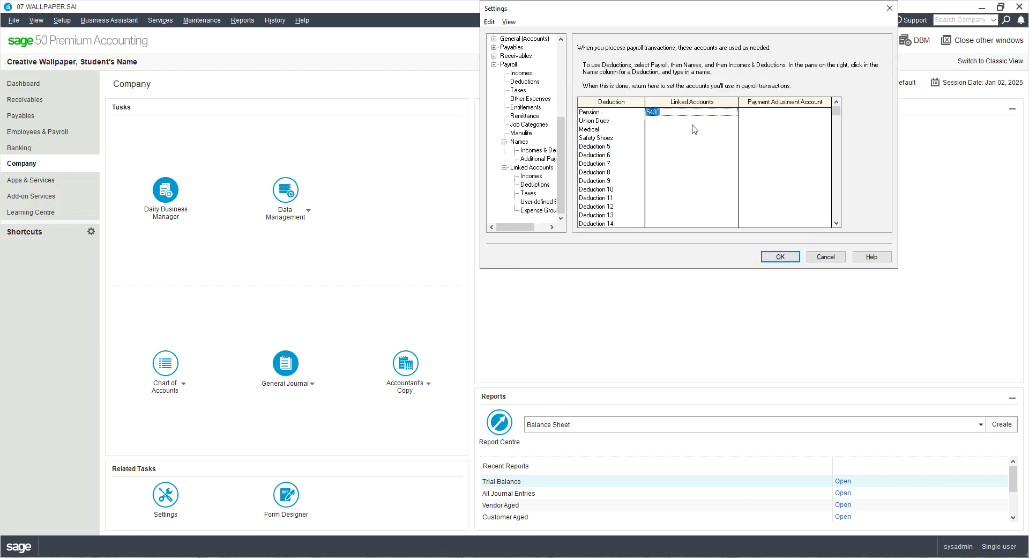
text(2)
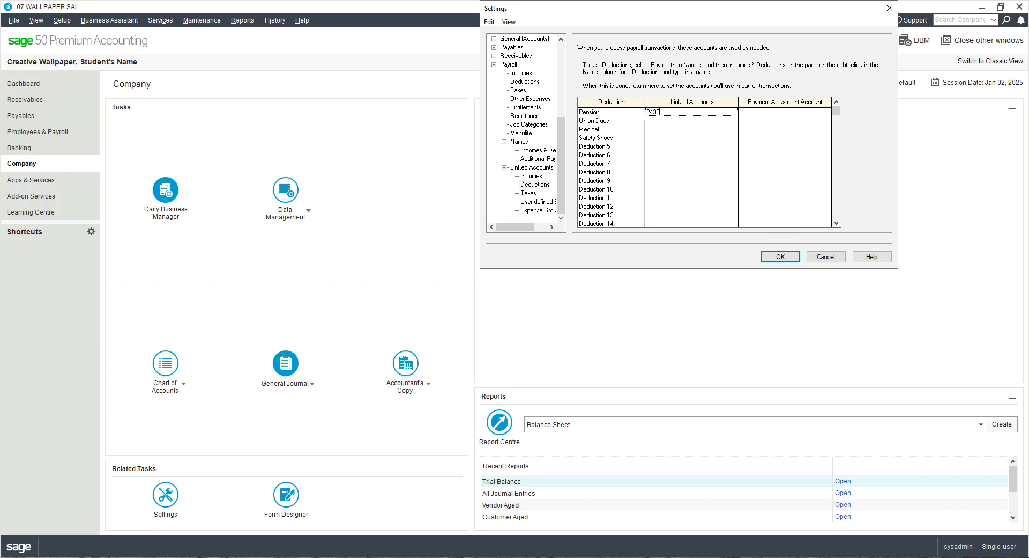
text(430)
click(690, 120)
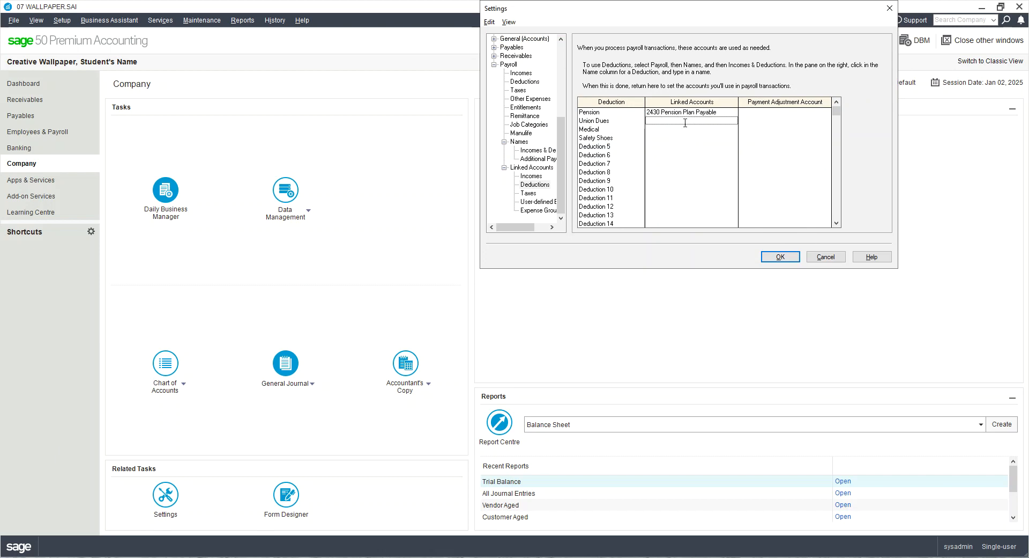
- Link Union Dues to 2420, Medical to 2440 and Safety Shoes to 2450 payables
text(5420)
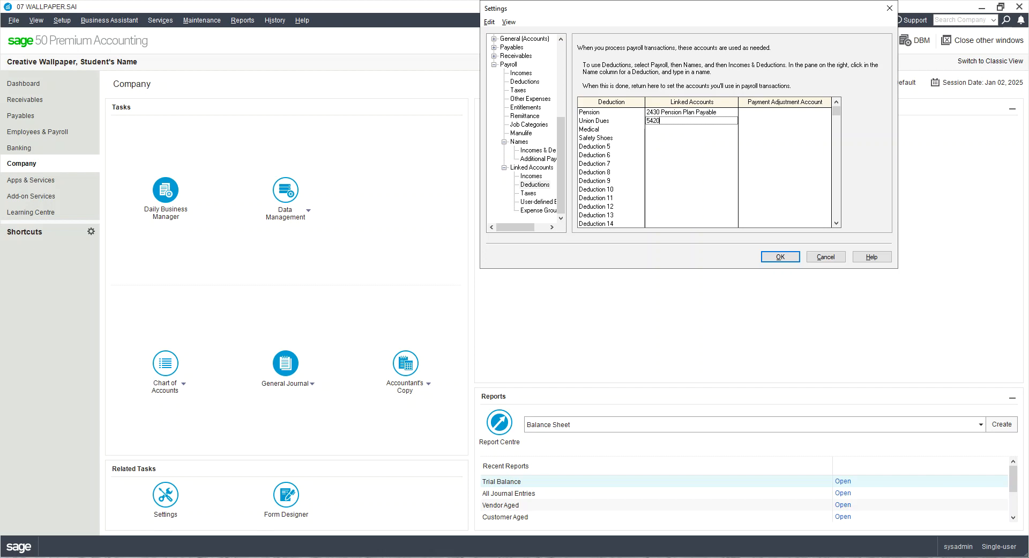
click(688, 129)
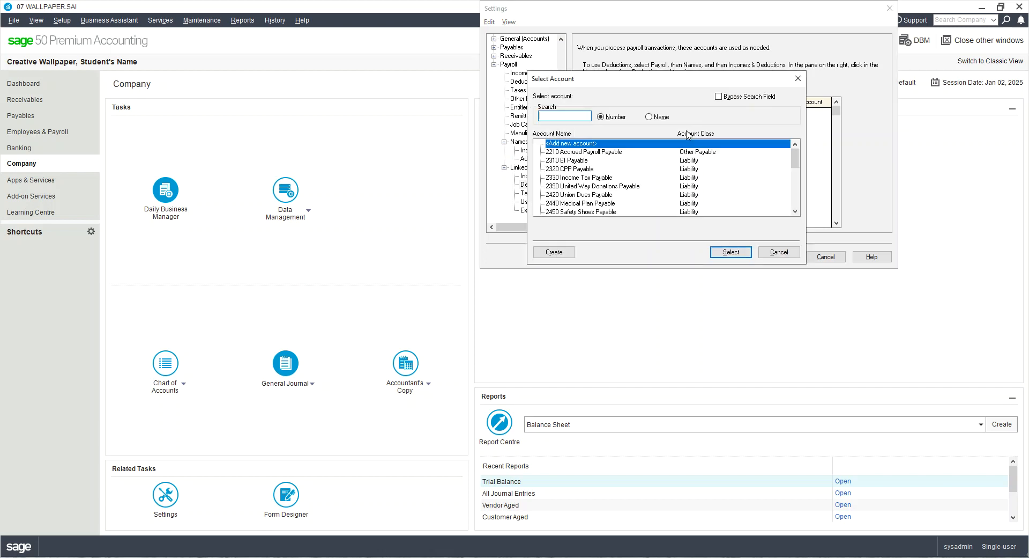
click(765, 252)
text(2420)
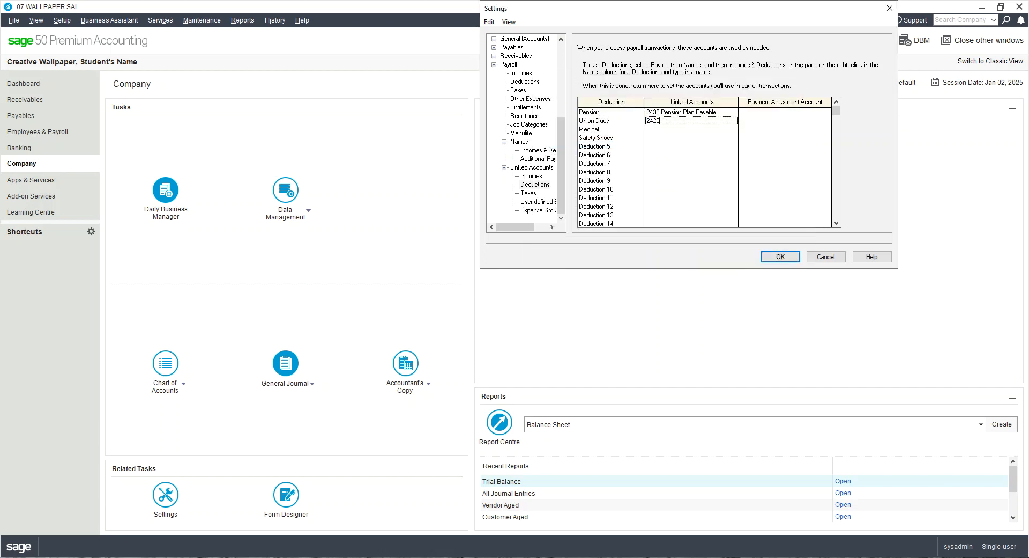
click(680, 129)
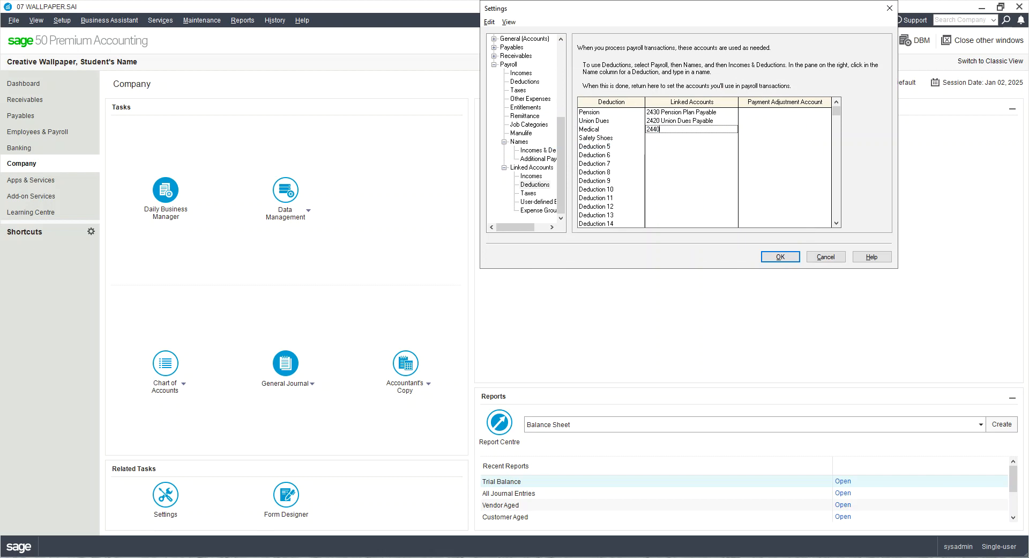
click(666, 139)
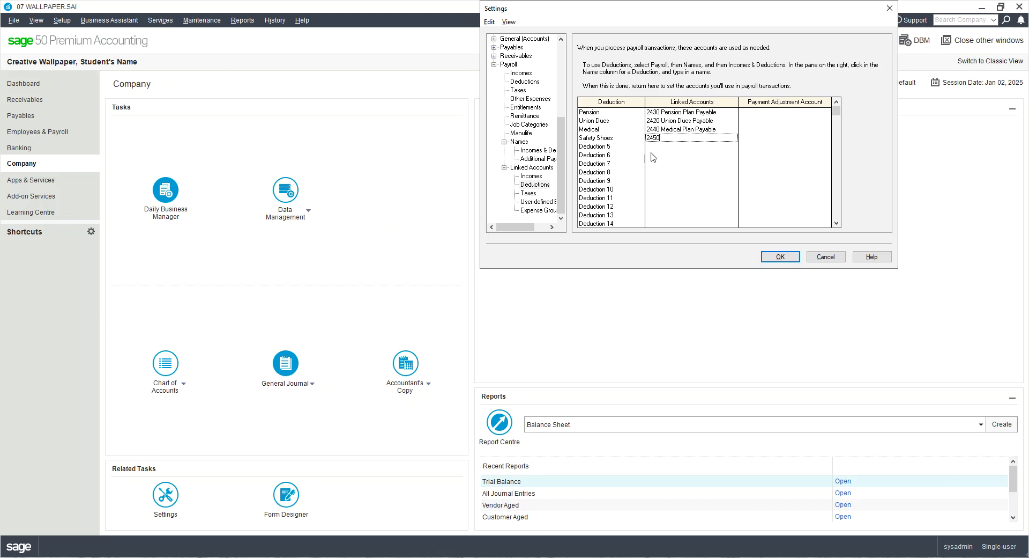
click(650, 156)
click(671, 140)
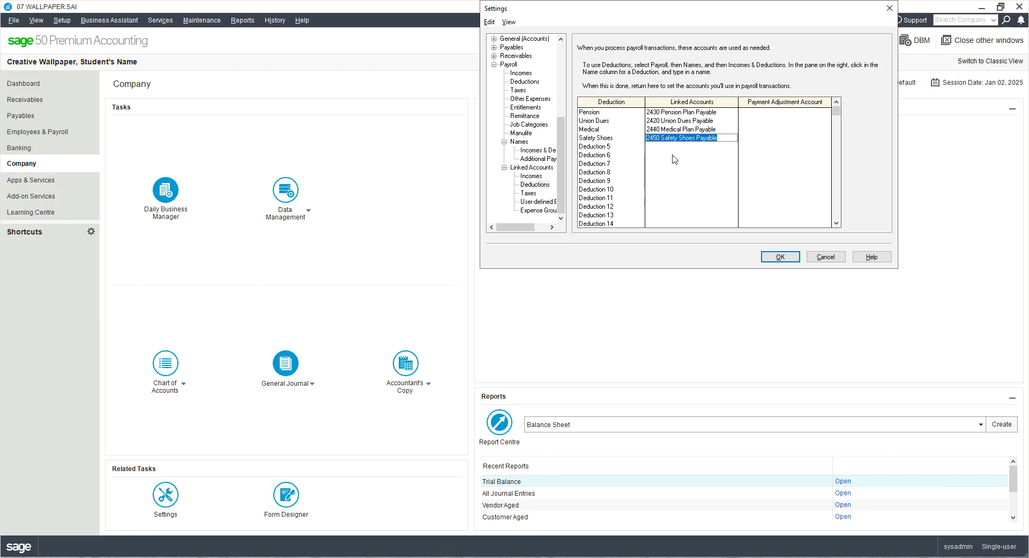
click(531, 193)
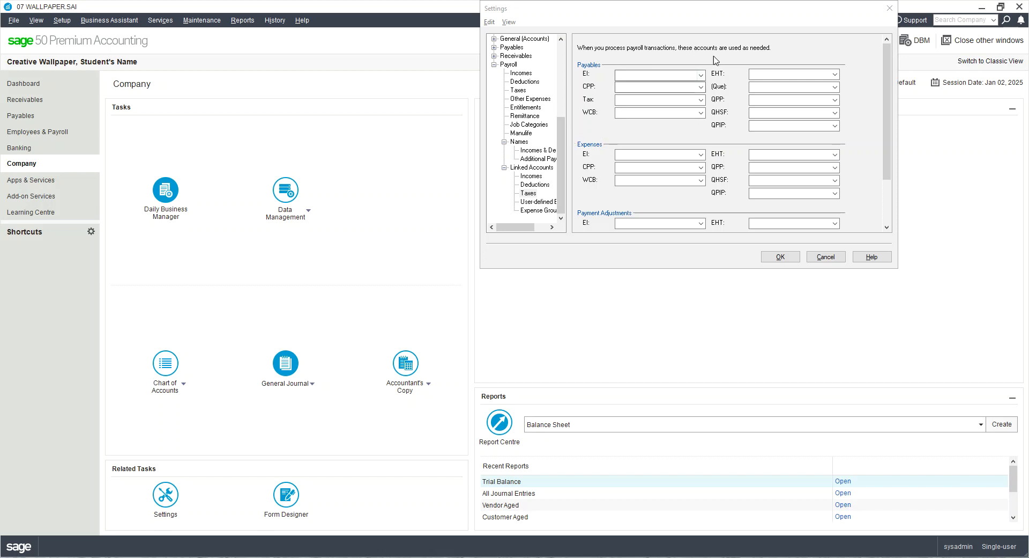
- Set the EI, CPP, Tax and WCB payables to 2310, 2320, 2330 and 2460
click(702, 75)
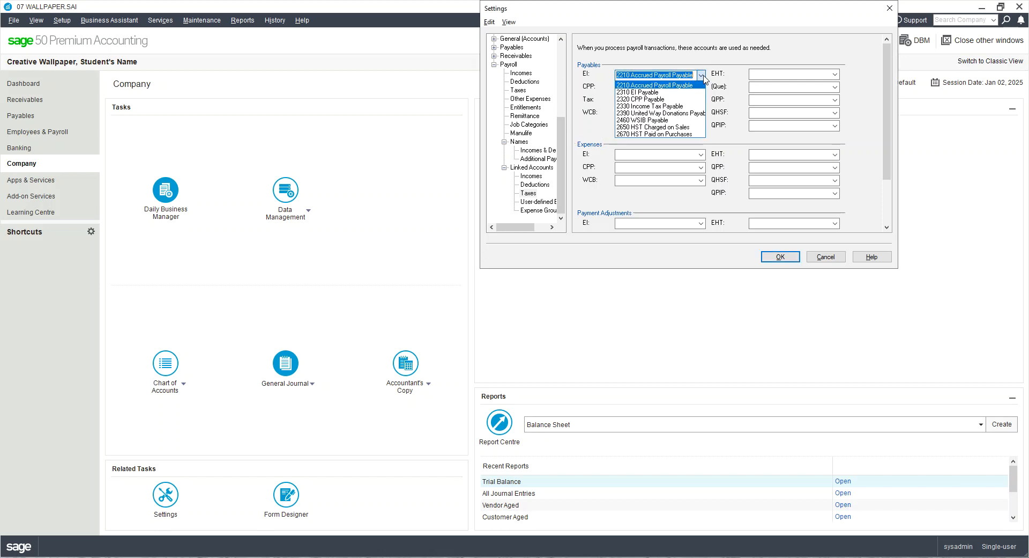
click(670, 92)
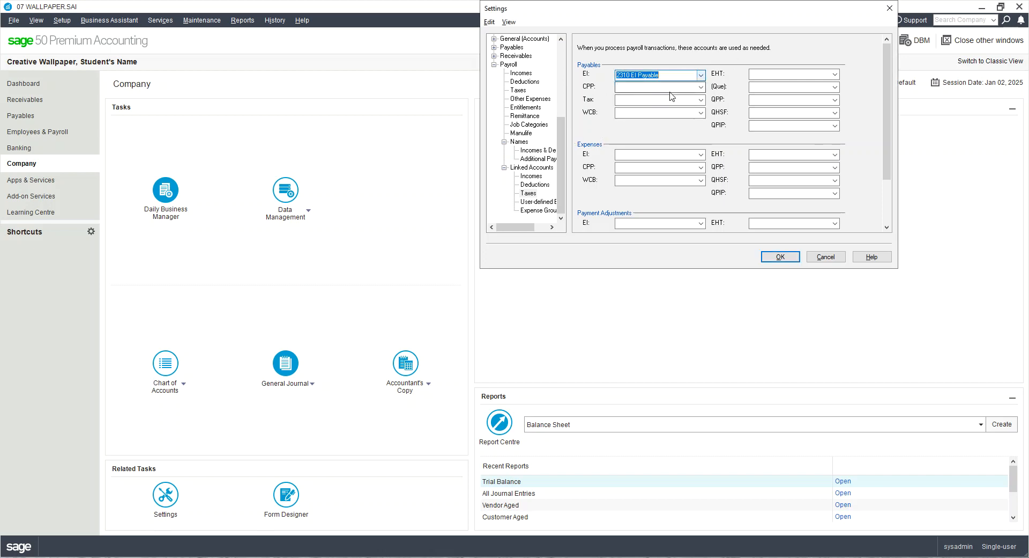
click(700, 87)
click(692, 104)
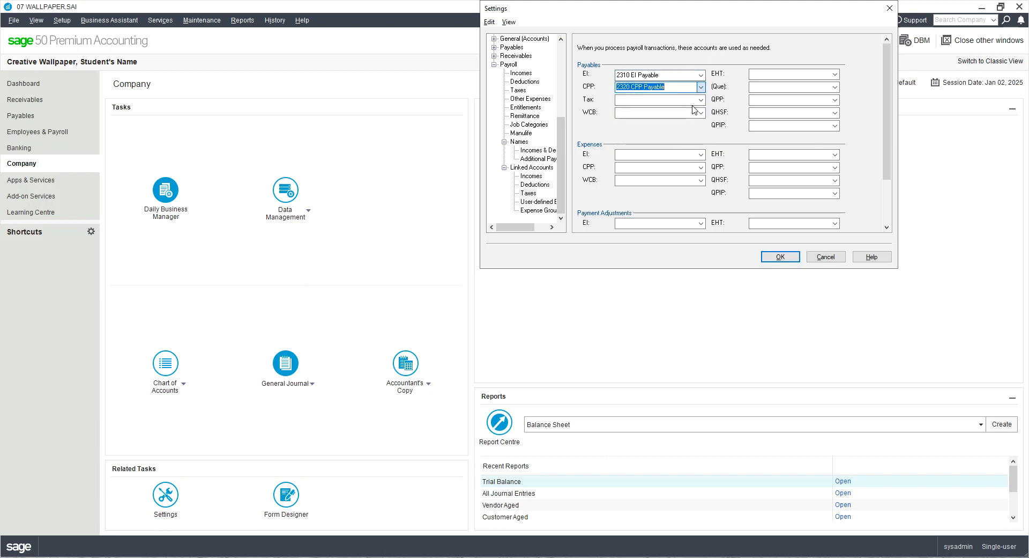
click(702, 99)
click(674, 117)
click(701, 113)
click(679, 138)
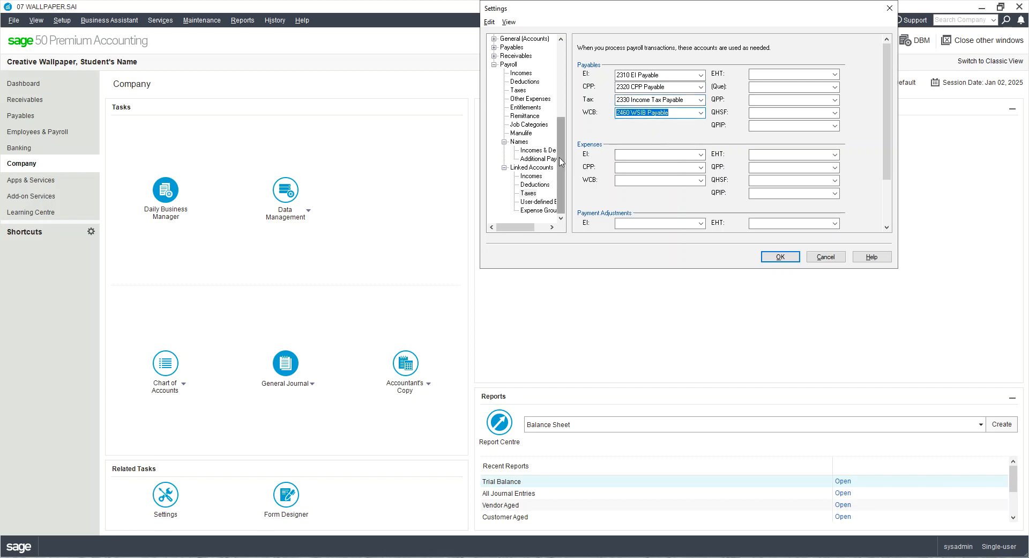
- Set the EI, CPP and WCB expense accounts to 5310, 5320 and 5330
click(700, 155)
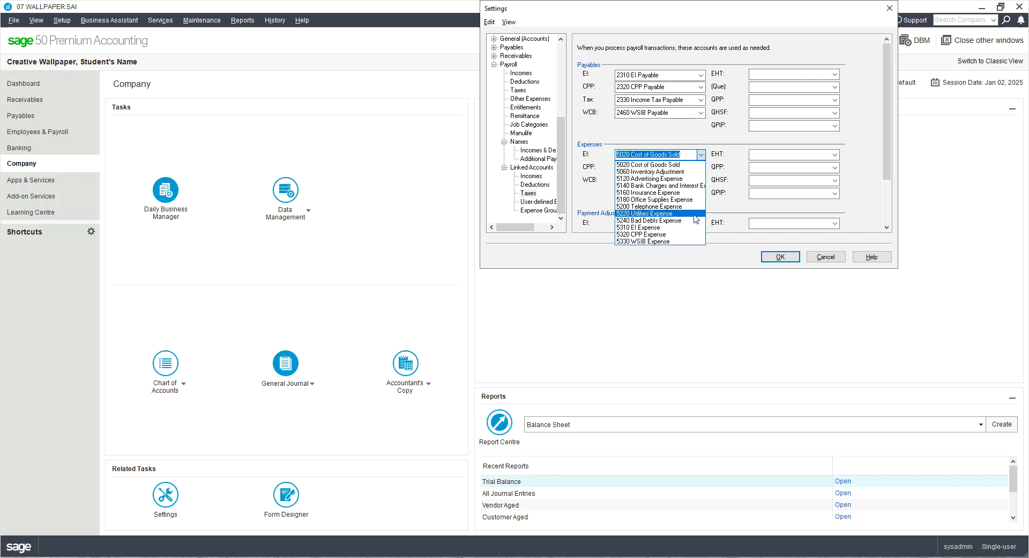
click(662, 228)
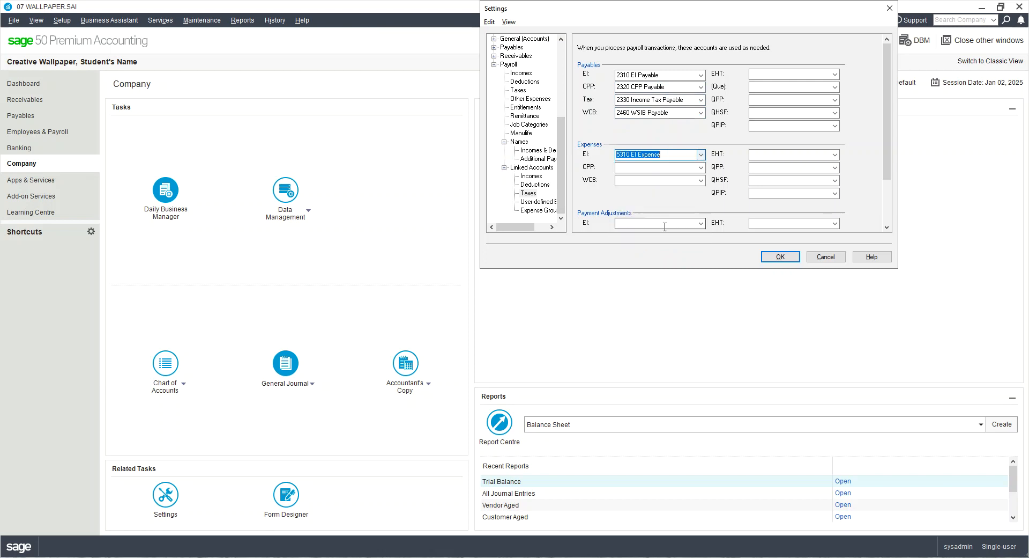
click(701, 168)
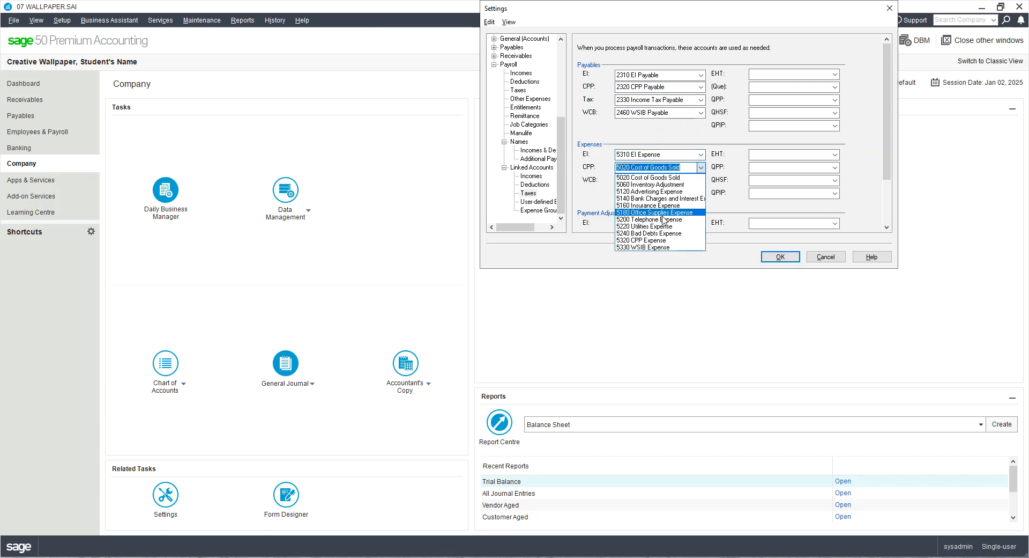
click(650, 241)
click(700, 180)
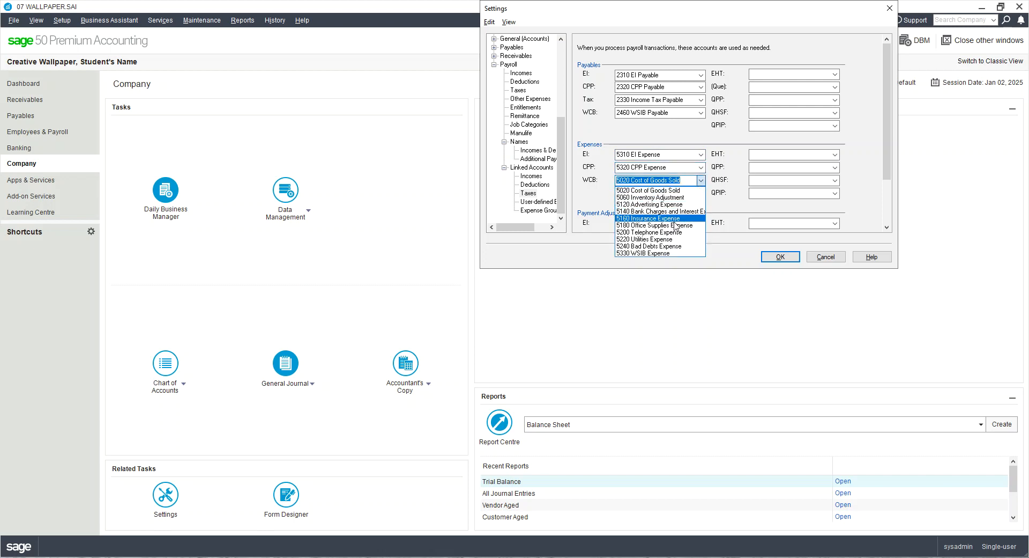
click(657, 253)
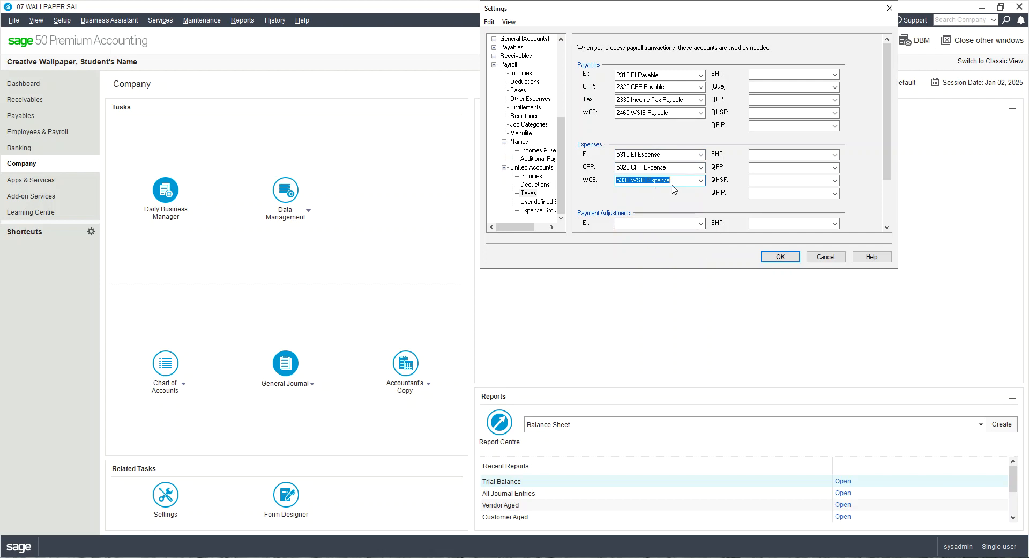
drag(883, 140, 888, 183)
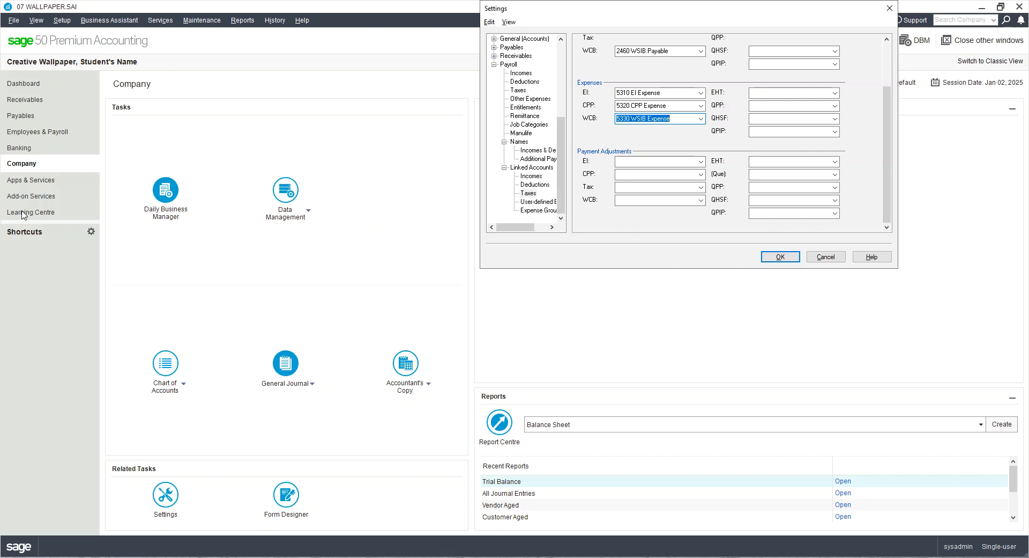
- Review the User-defined Expenses and Remittance pages, then save the payroll settings with OK
click(539, 203)
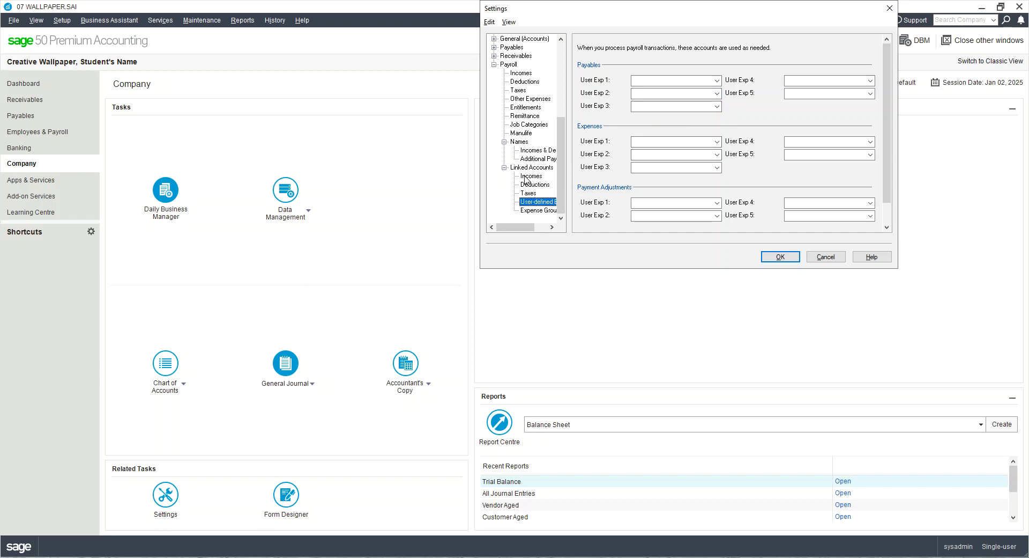
click(526, 116)
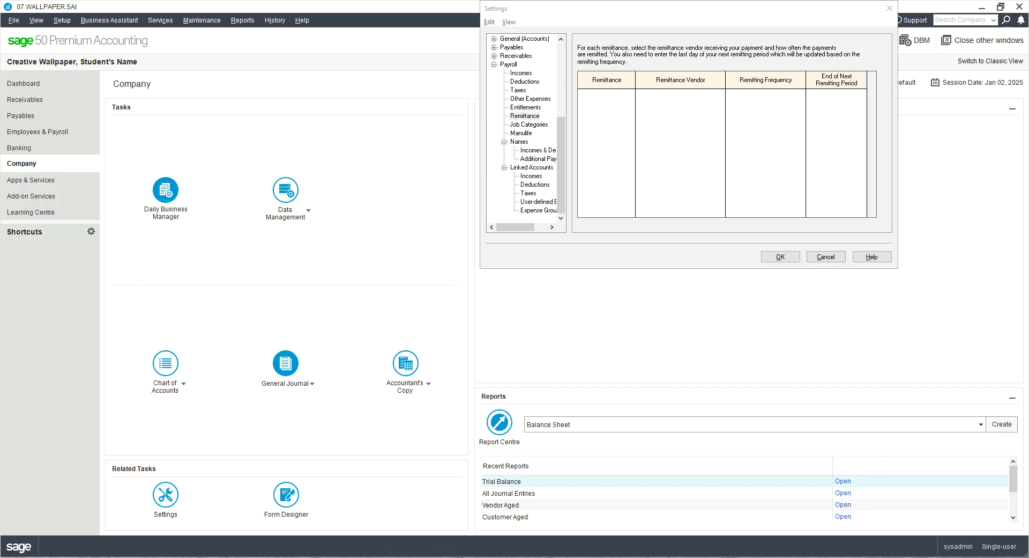
click(768, 256)
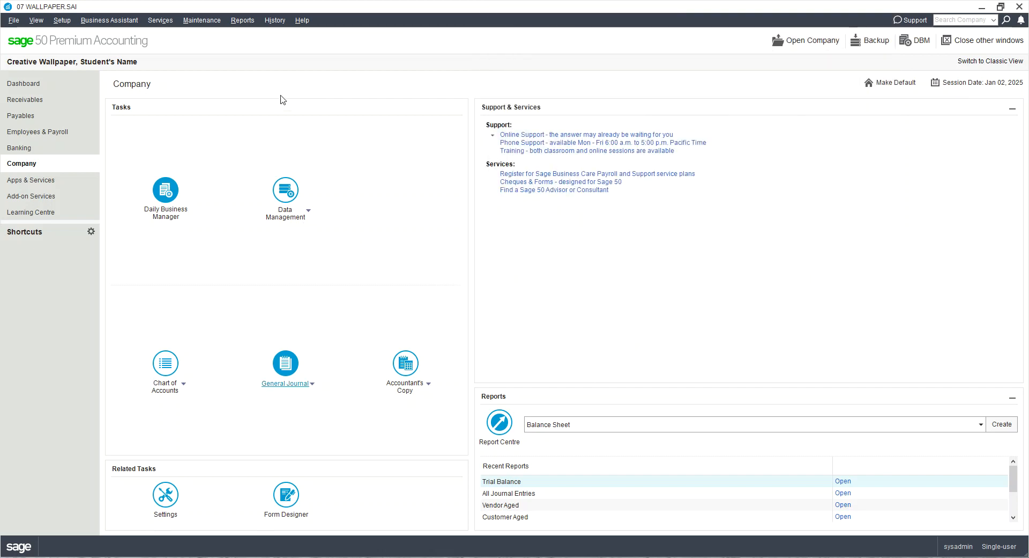
click(67, 22)
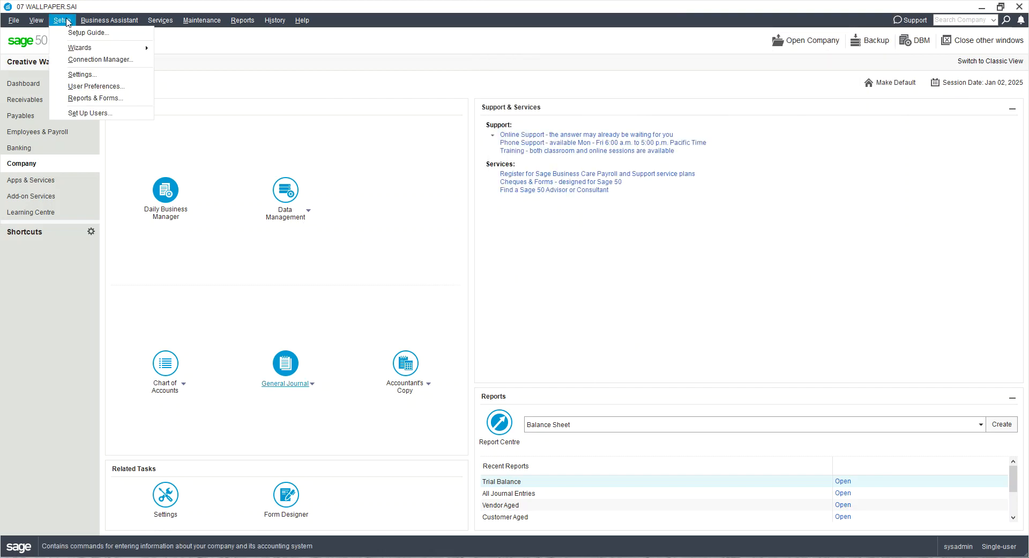
click(96, 77)
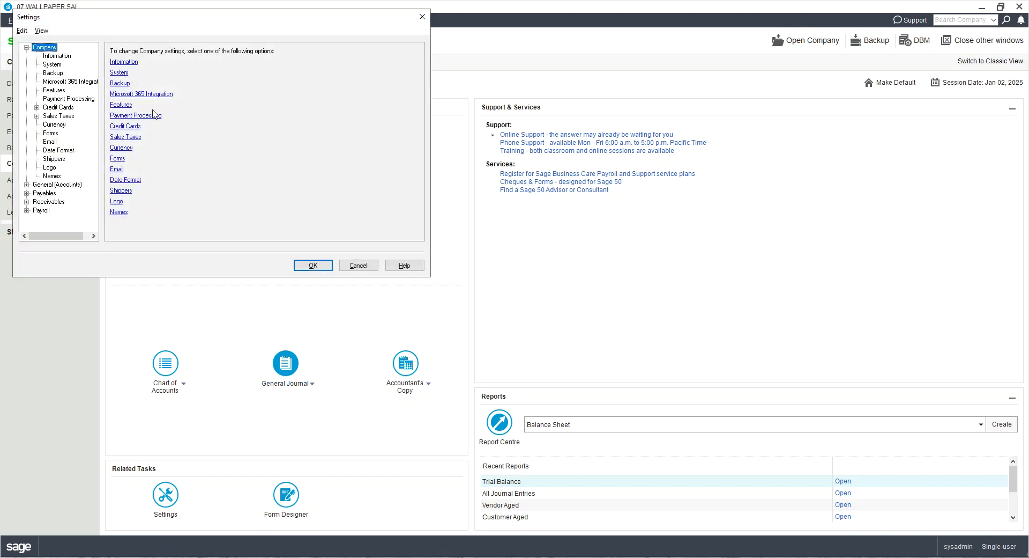
click(29, 209)
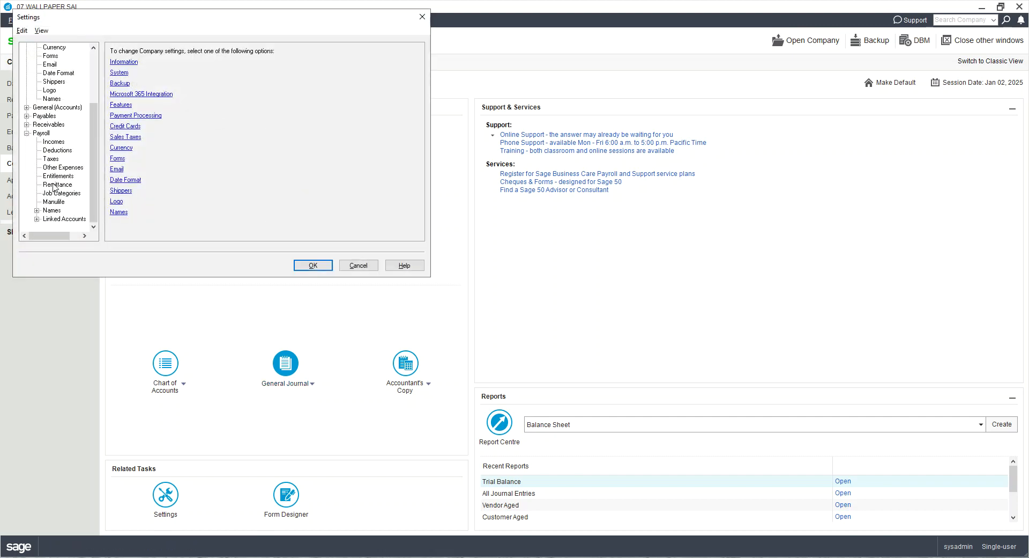
click(55, 185)
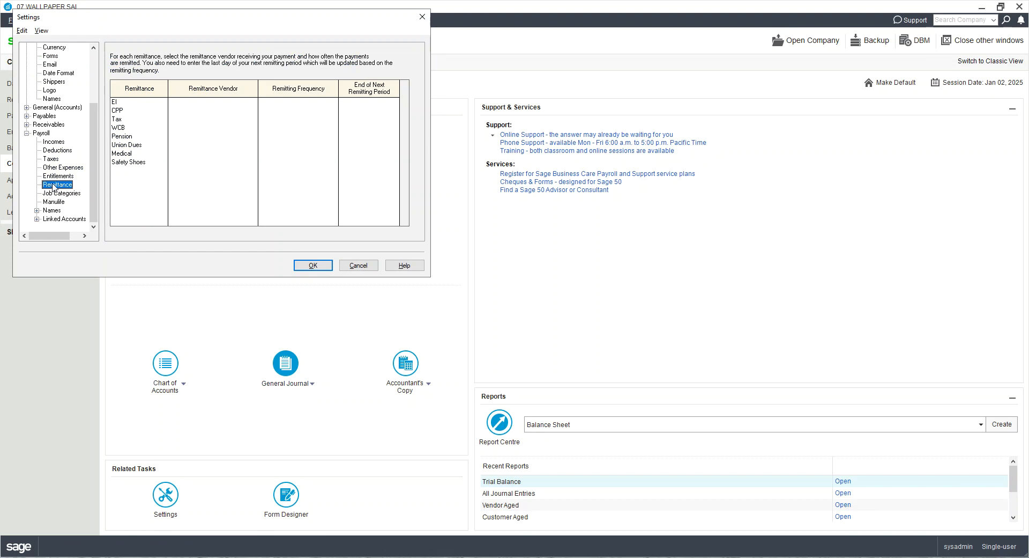
click(136, 109)
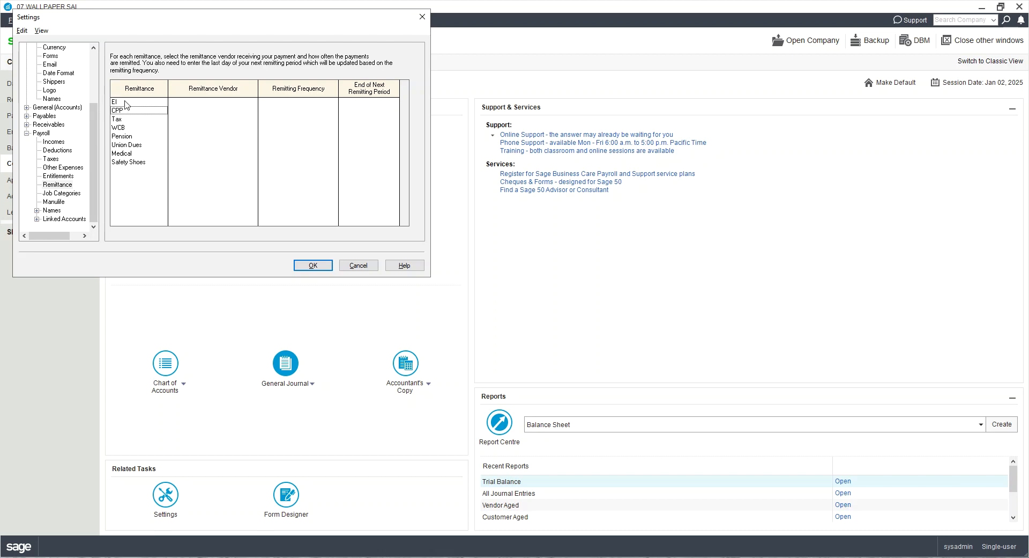
click(220, 101)
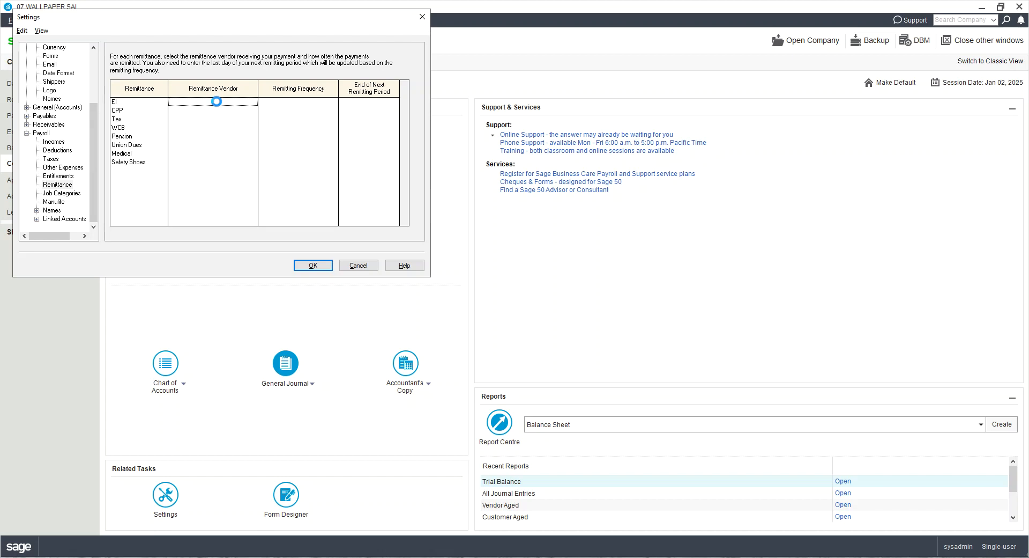
- Remit EI monthly to Receiver General - Payroll Taxes, with a Jan 01, 2025 period end
double_click(217, 101)
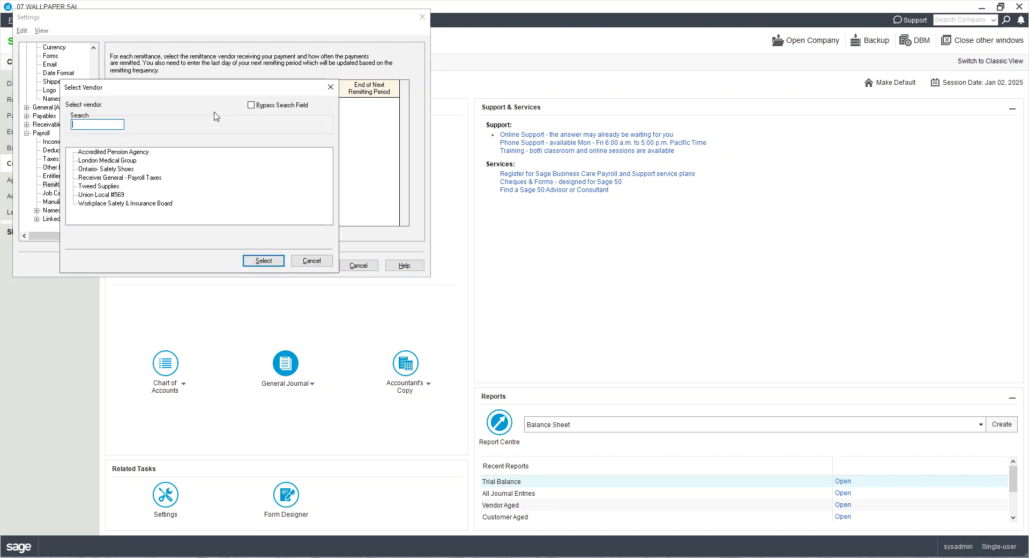
double_click(102, 178)
double_click(313, 102)
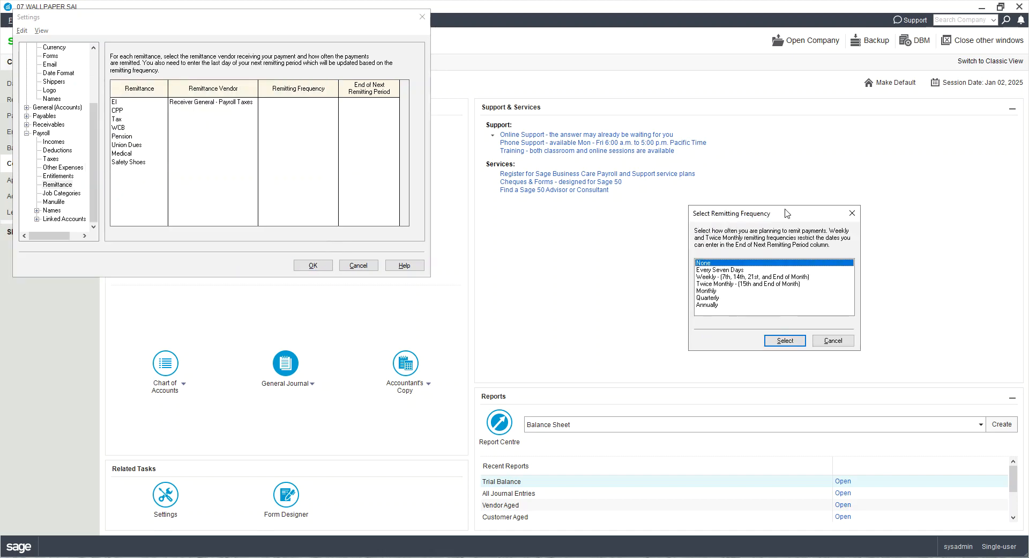
drag(790, 214, 759, 134)
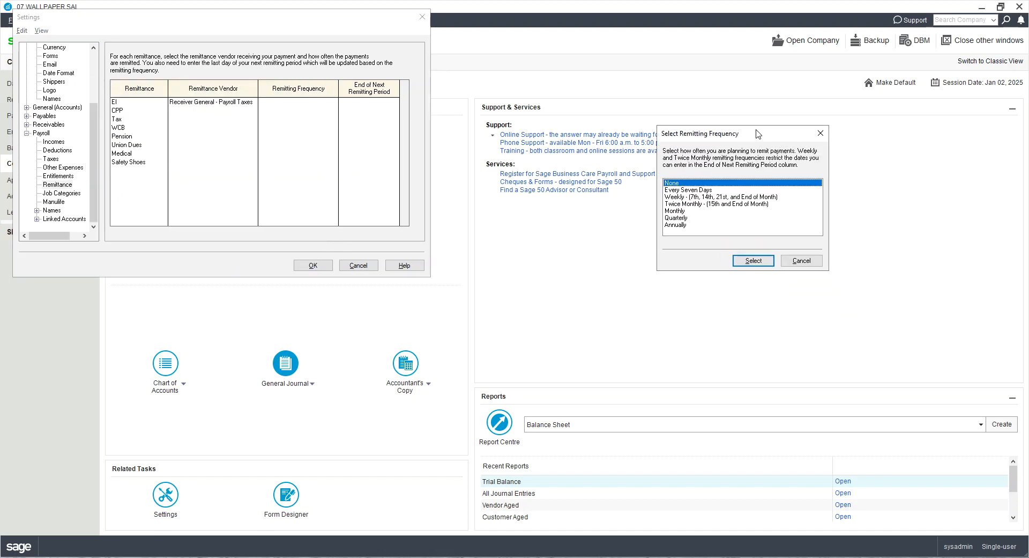
double_click(683, 212)
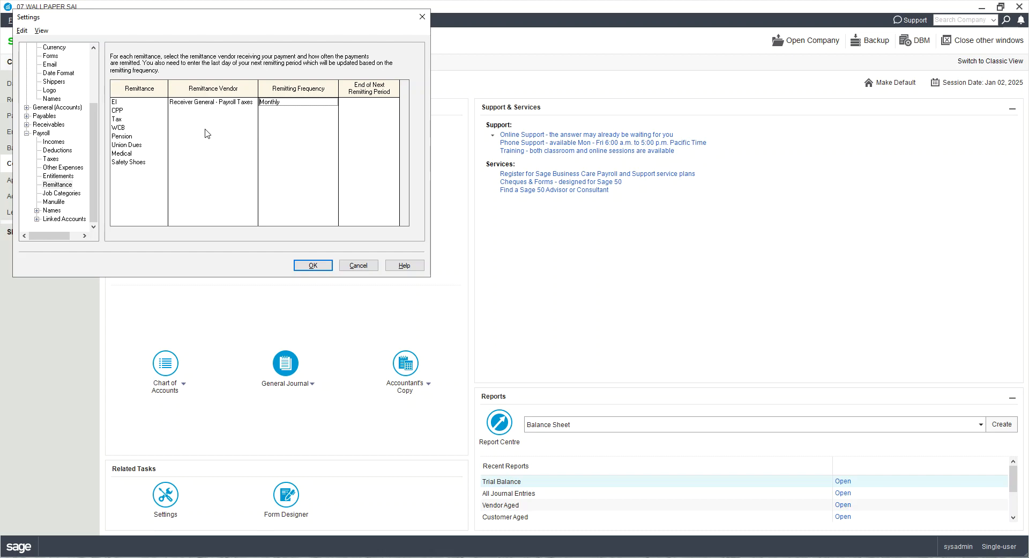
click(382, 103)
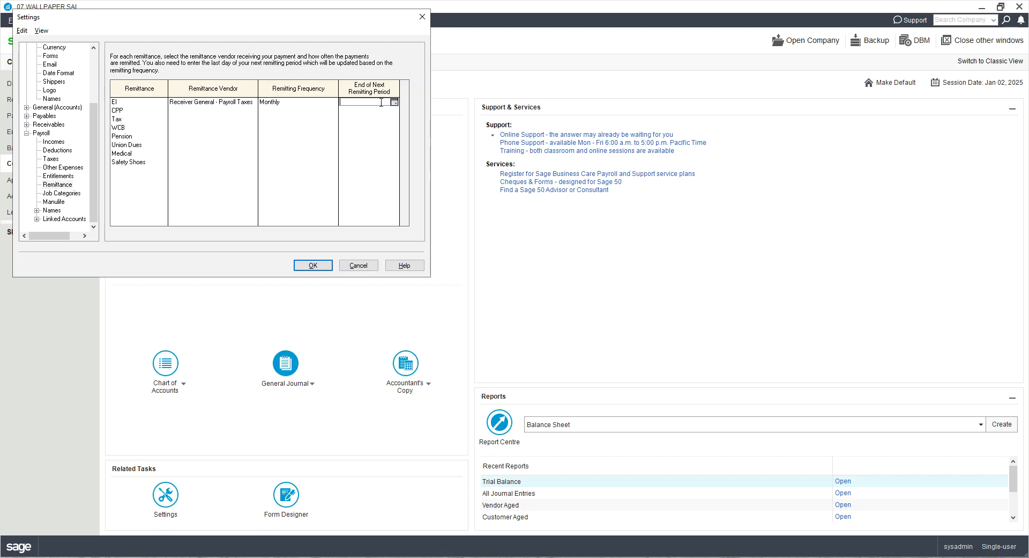
click(395, 103)
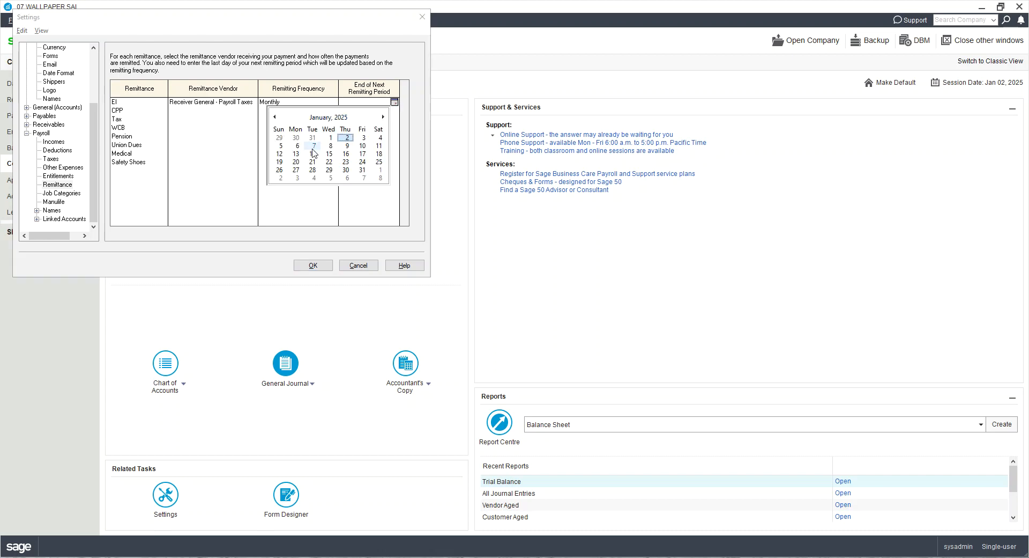
click(330, 137)
- Assign Receiver General - Payroll Taxes as the CPP and Tax remittance vendor
click(253, 111)
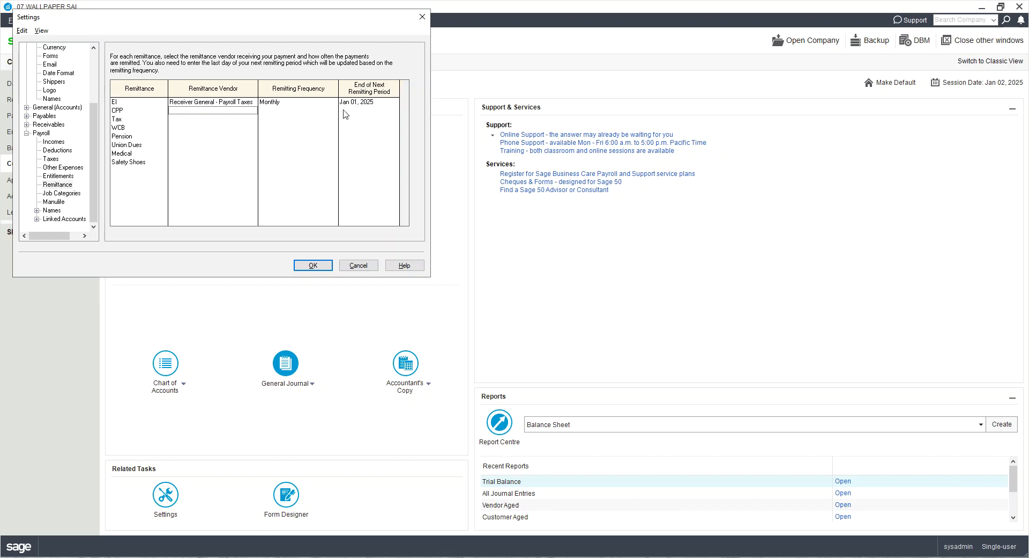
double_click(238, 110)
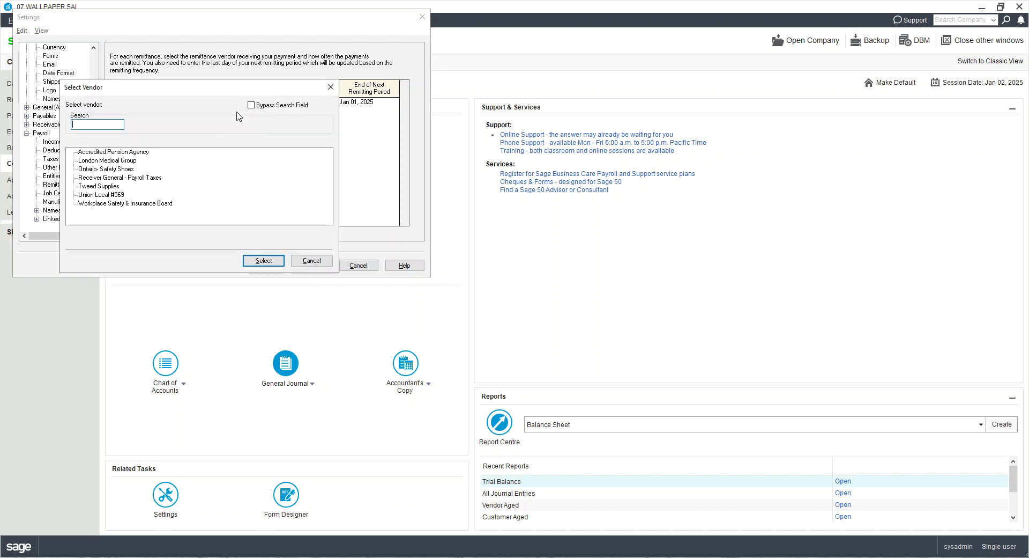
double_click(119, 177)
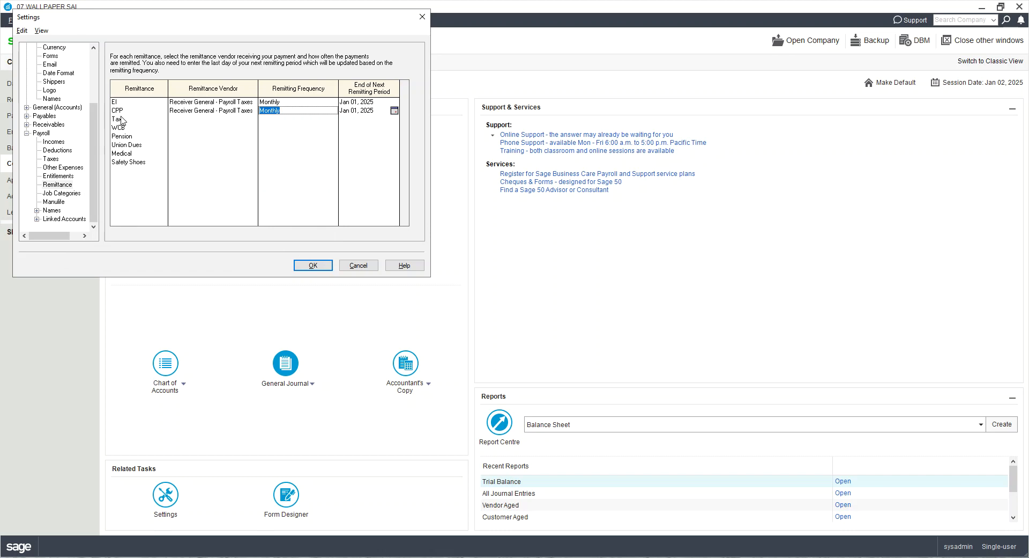
click(180, 119)
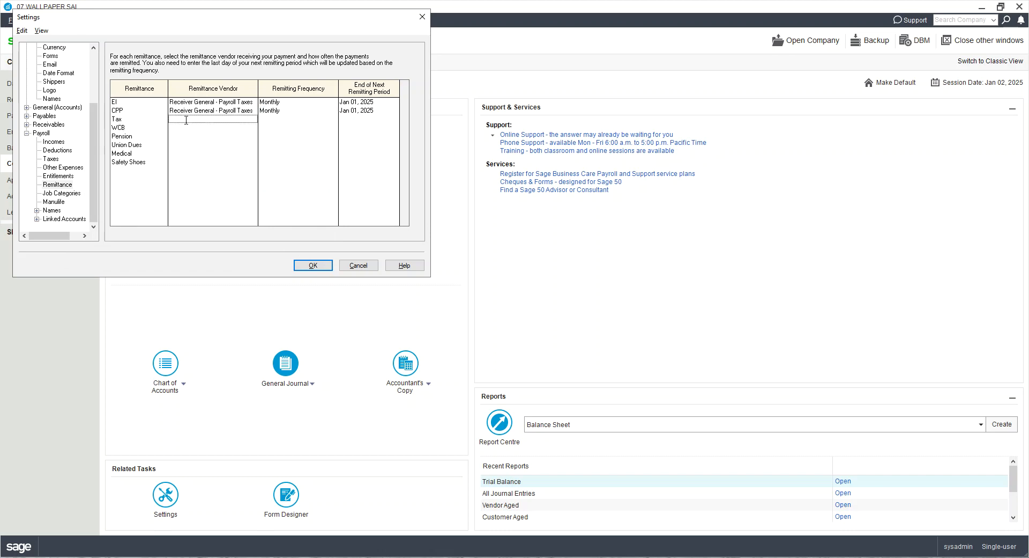
double_click(186, 120)
double_click(115, 178)
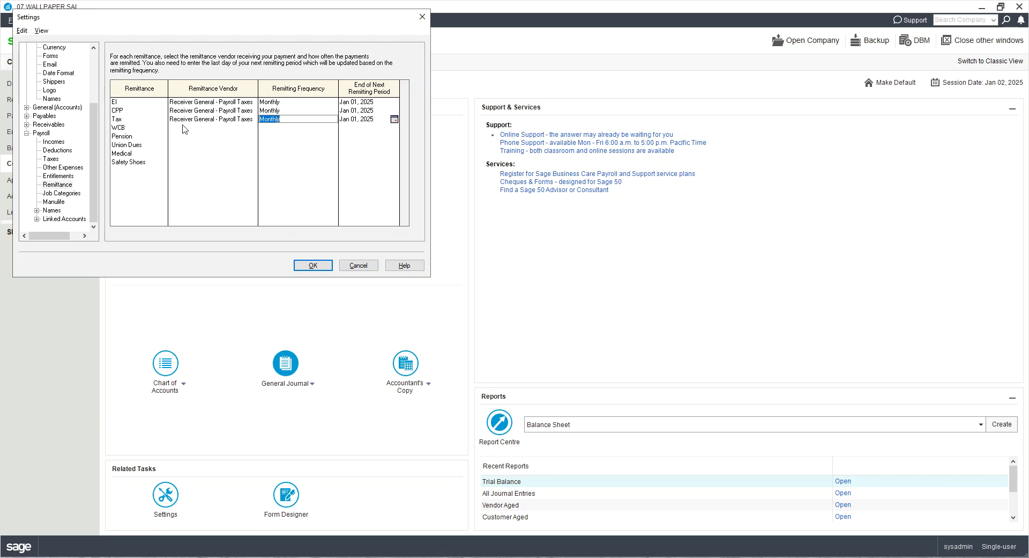
- Remit WCB monthly to Workplace Safety & Insurance Board, ending Jan 01, 2025
click(239, 128)
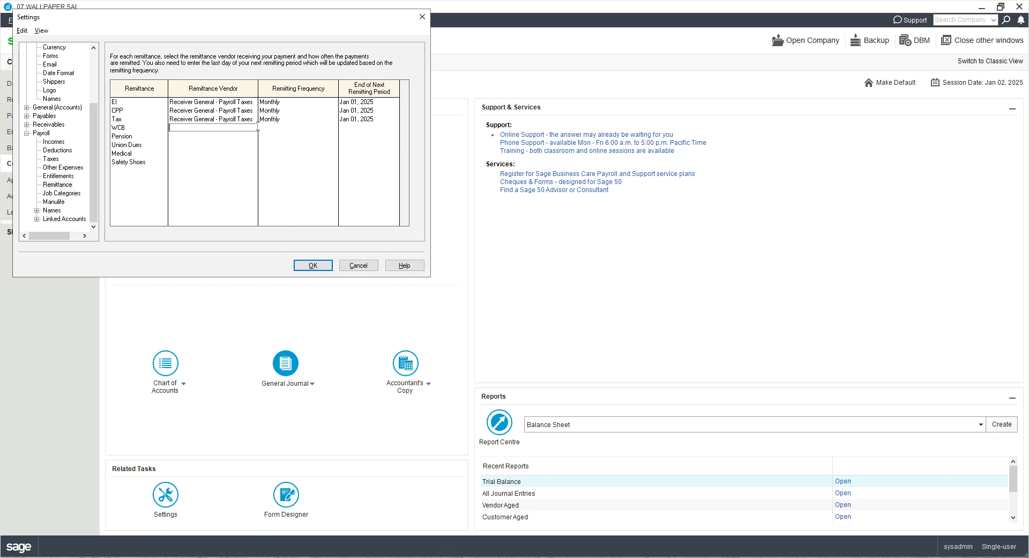
double_click(244, 131)
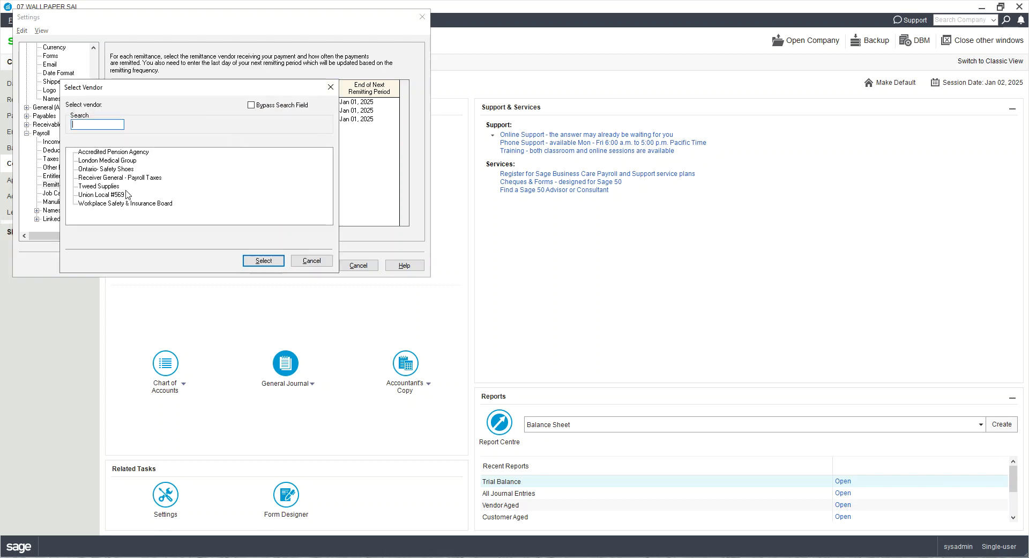
double_click(93, 204)
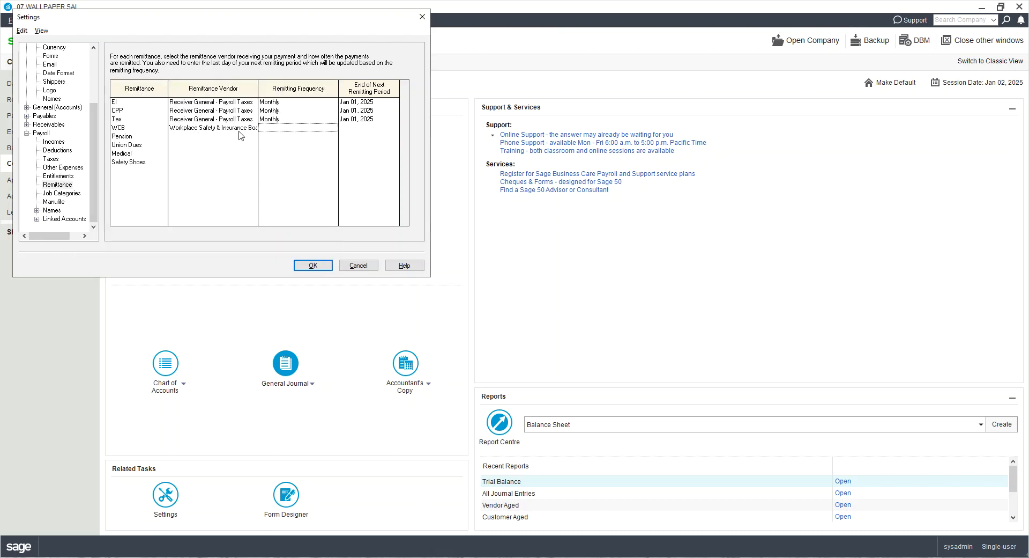
double_click(286, 128)
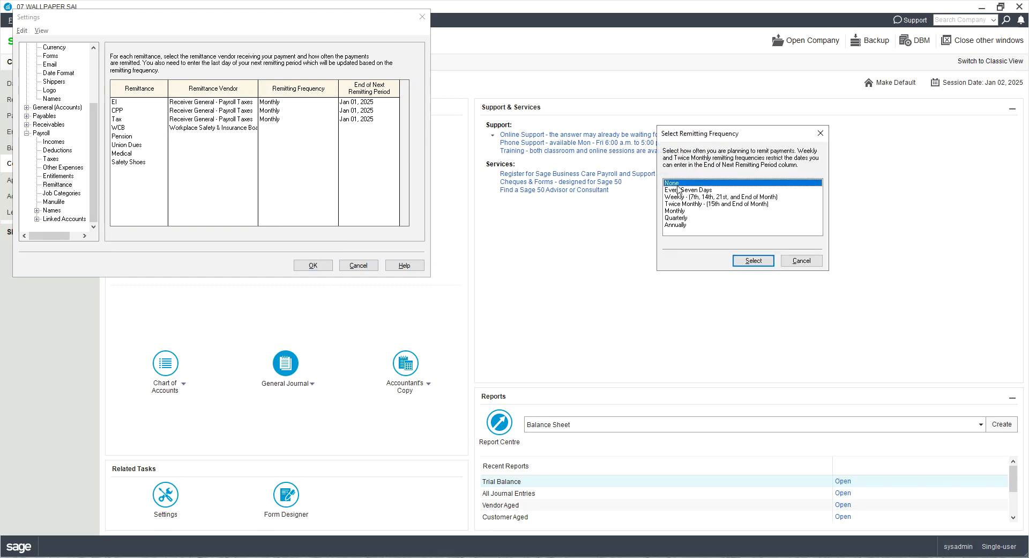
double_click(672, 211)
click(362, 127)
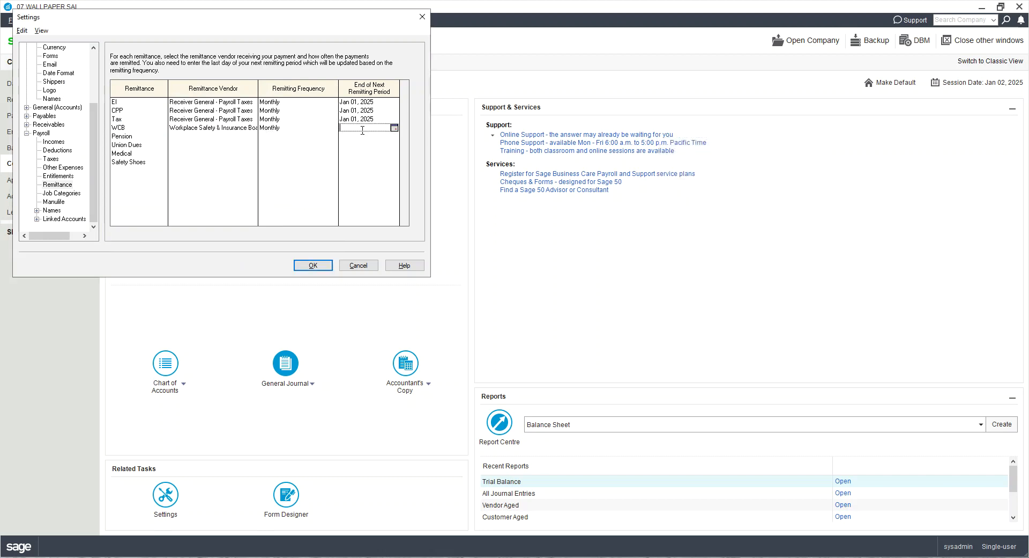
click(394, 128)
click(330, 163)
click(250, 137)
double_click(250, 137)
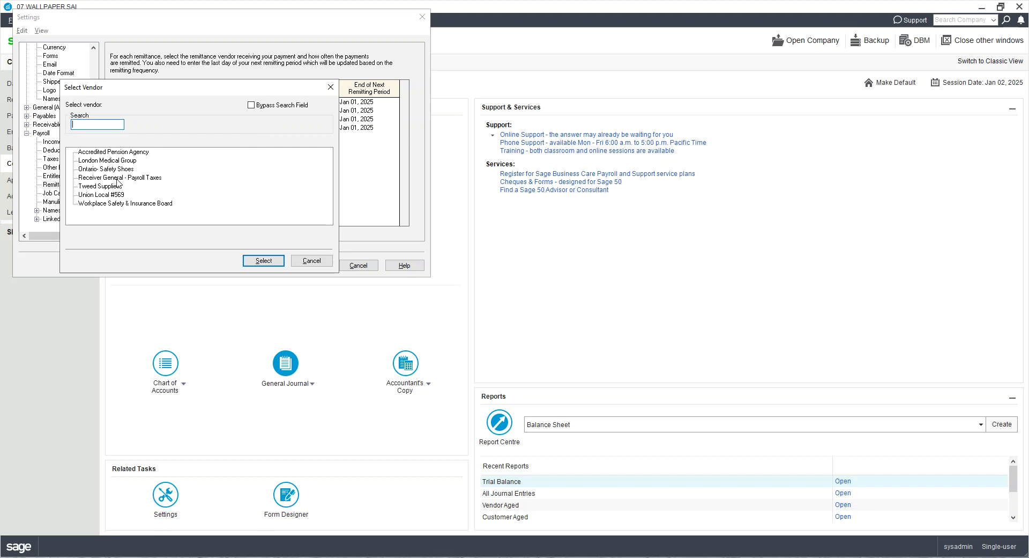
- Remit Pension monthly to Accredited Pension Agency, with a Jan 01, 2025 period end
click(131, 152)
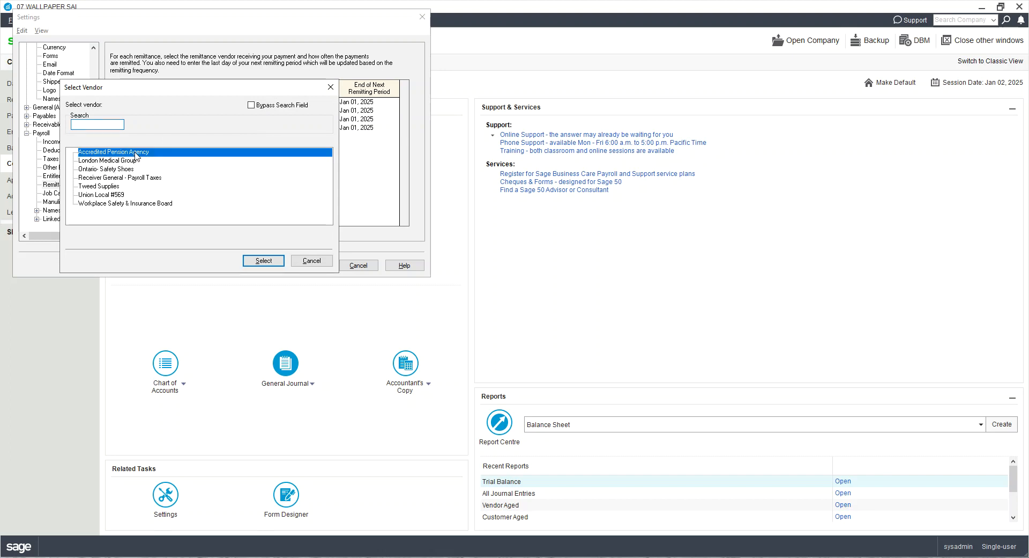
click(263, 260)
double_click(298, 136)
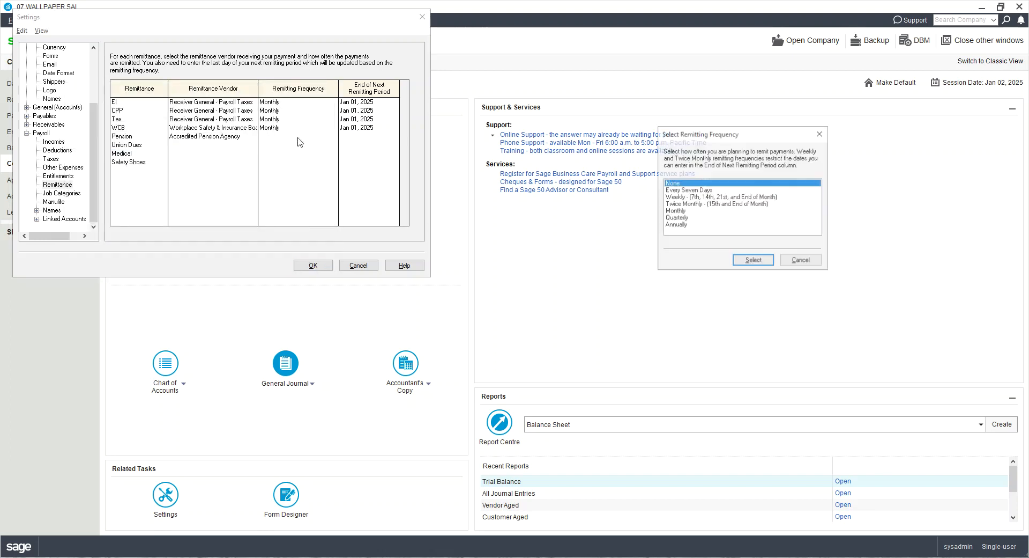
click(676, 211)
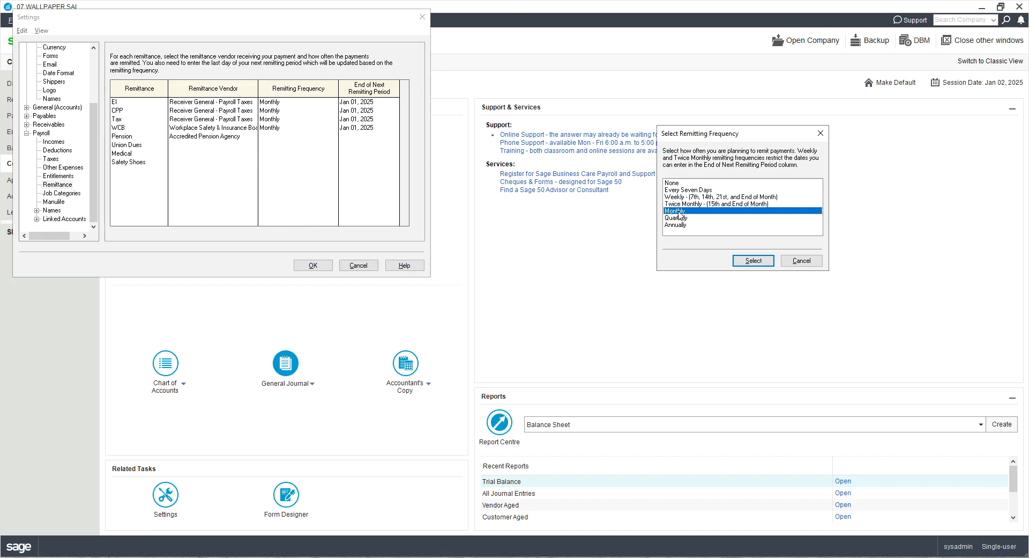
click(753, 260)
click(394, 137)
click(329, 175)
- Remit Union Dues monthly to Union Local #569, ending Jan 01, 2025
click(245, 153)
click(244, 145)
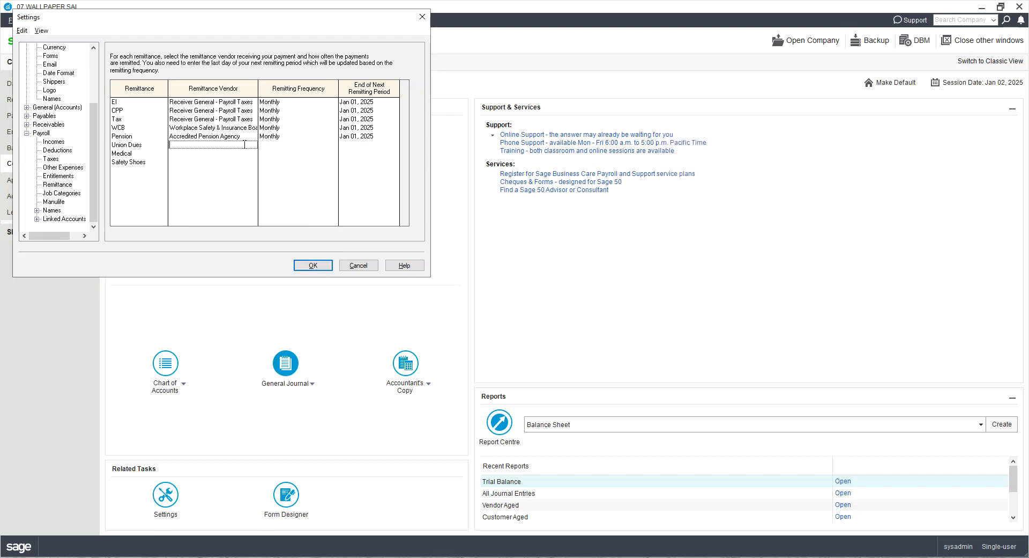
double_click(252, 145)
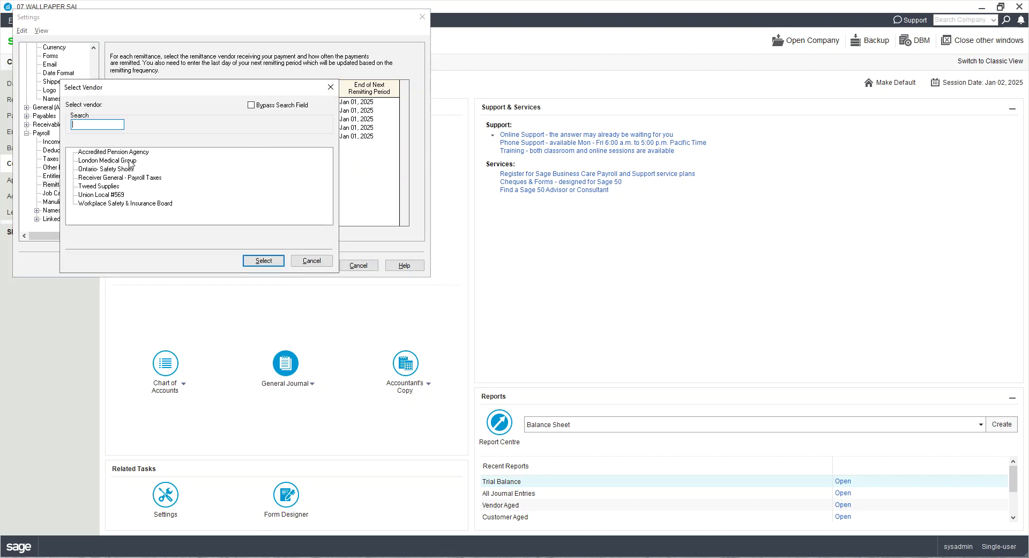
click(109, 195)
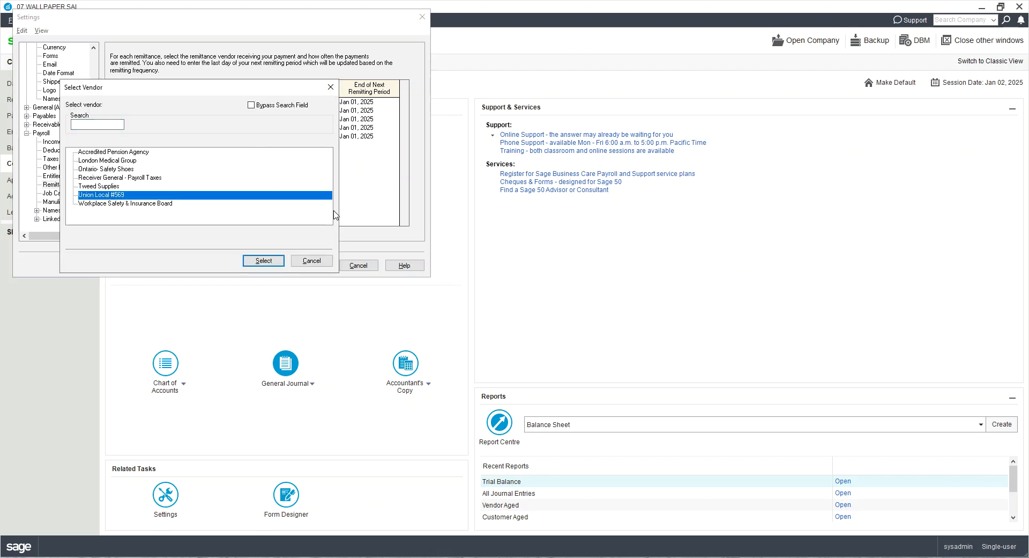
click(263, 261)
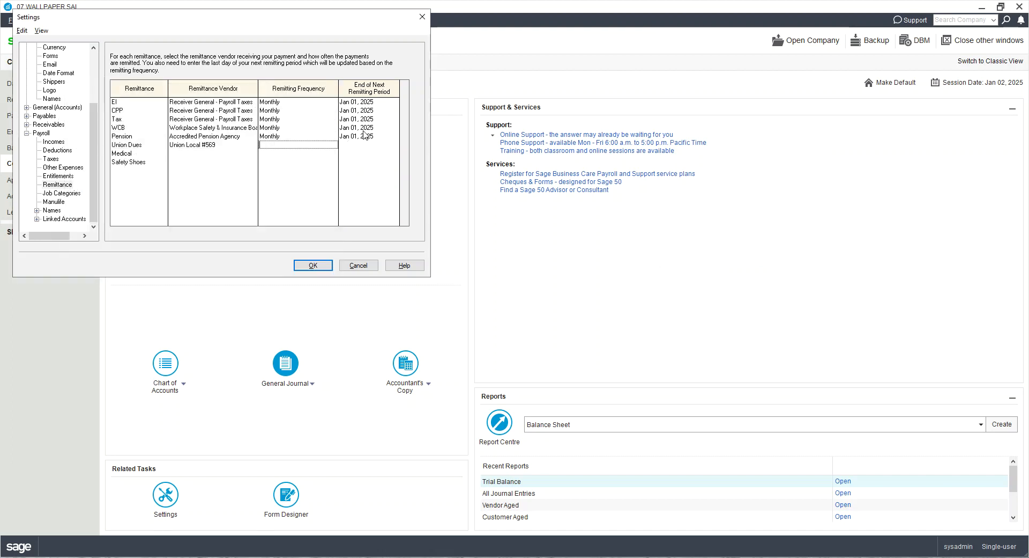
double_click(309, 145)
click(676, 212)
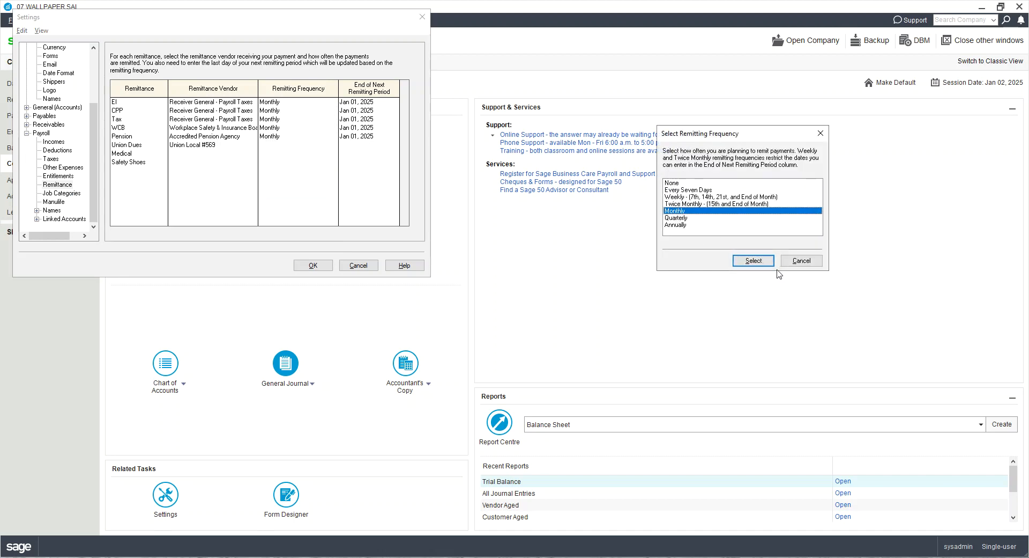
click(753, 261)
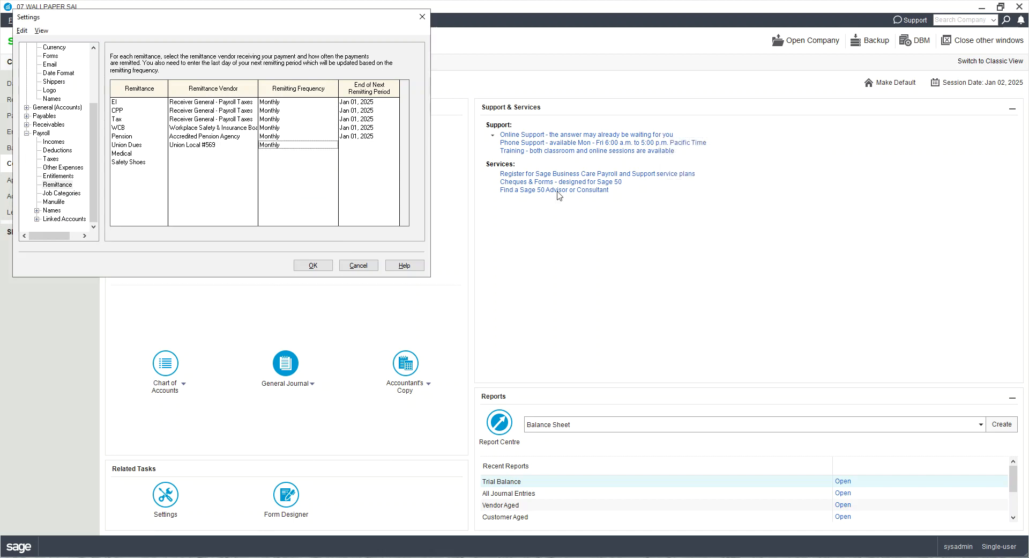
double_click(394, 146)
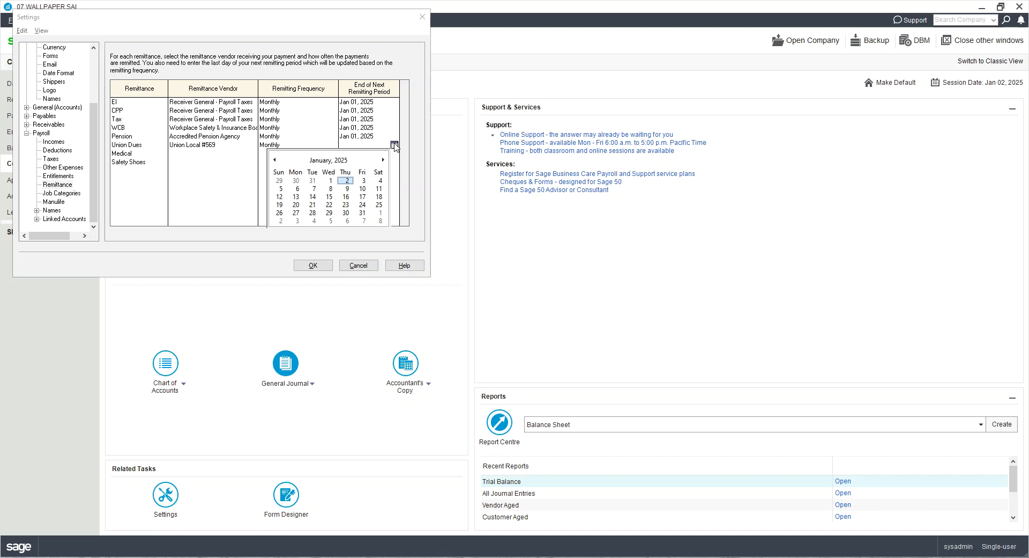
click(331, 181)
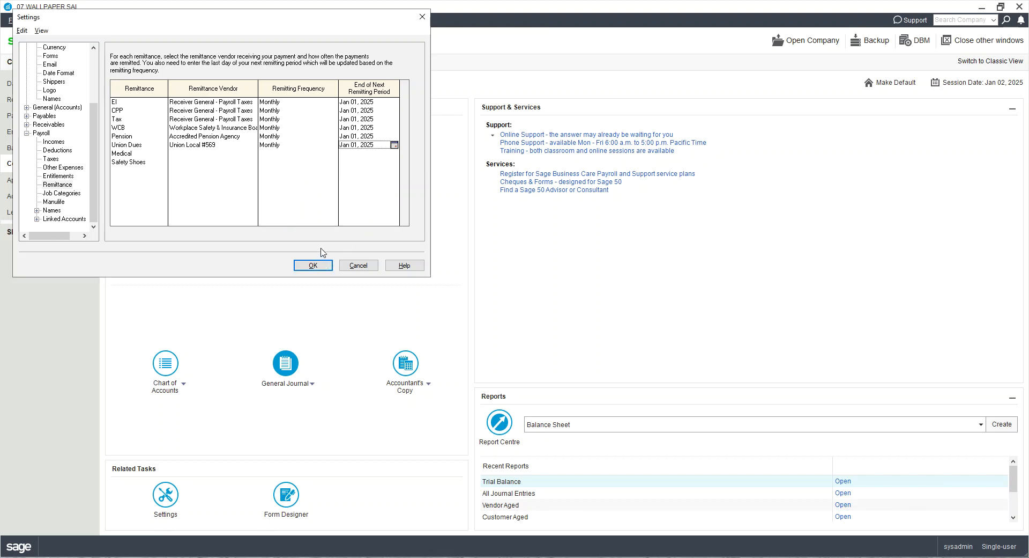
- Remit Medical monthly to London Medical Group, ending Jan 01, 2025
click(214, 154)
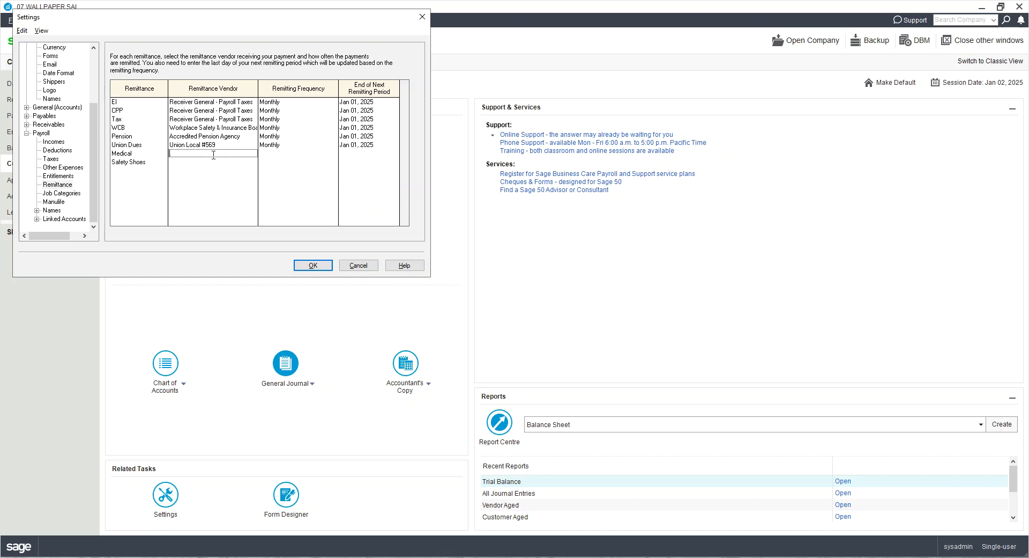
double_click(249, 154)
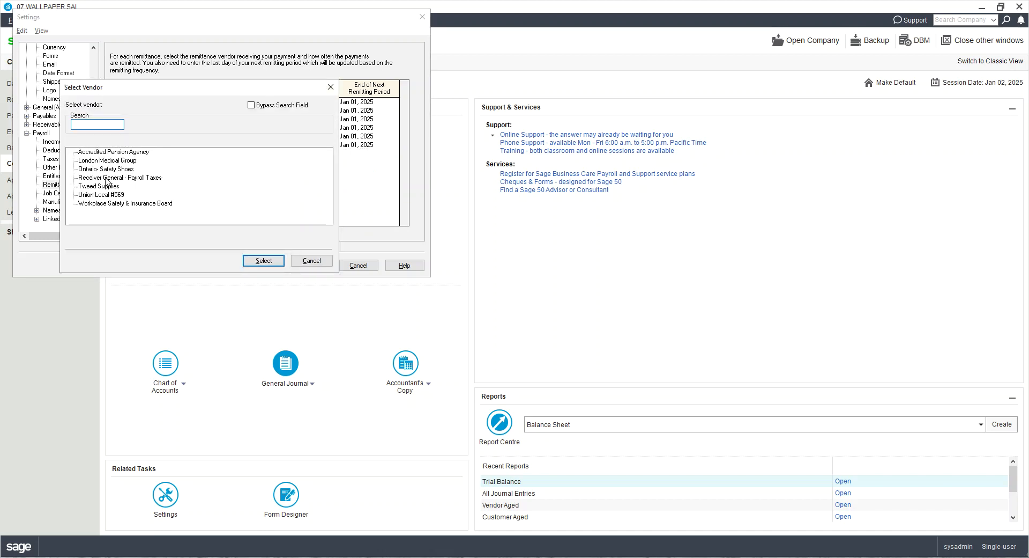
click(112, 162)
click(263, 261)
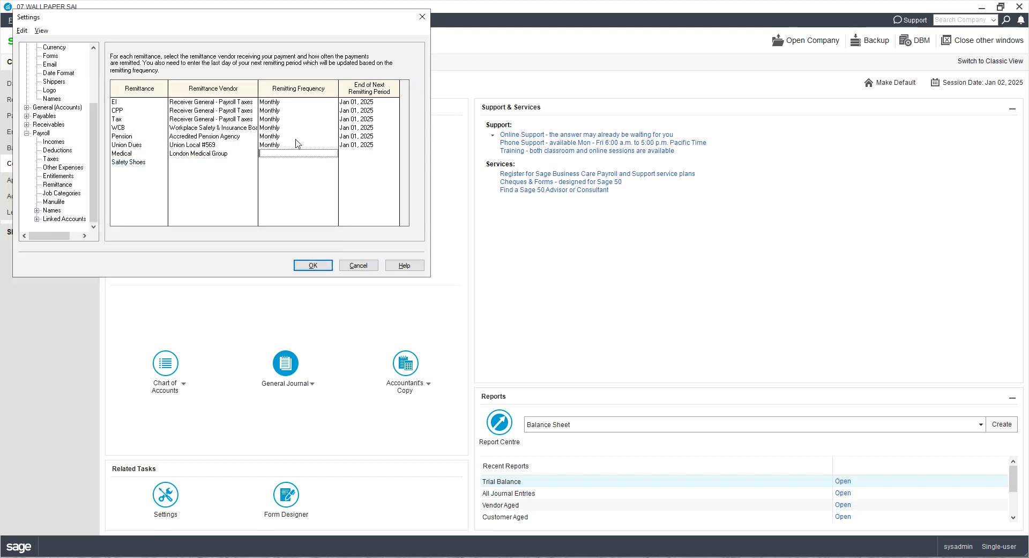
double_click(301, 154)
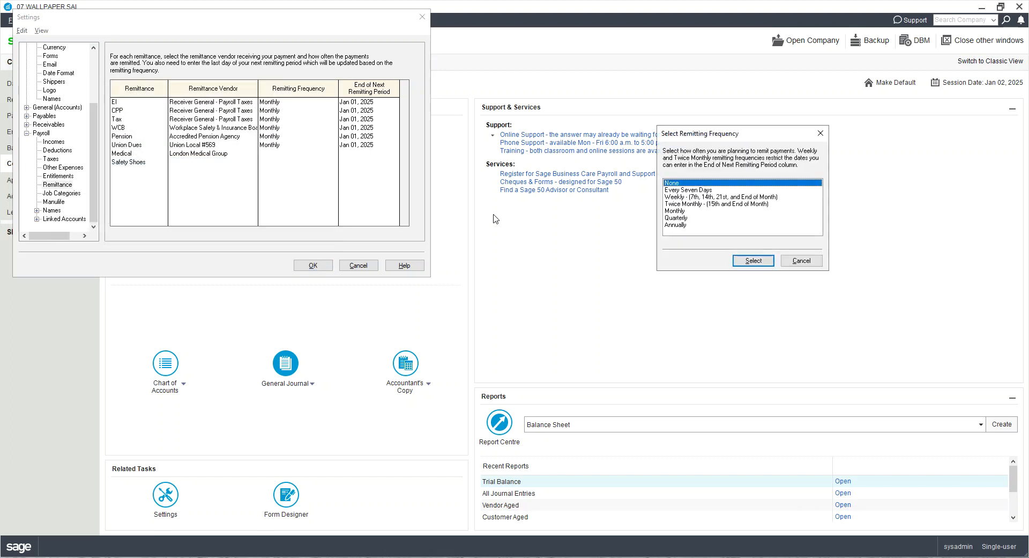
click(680, 211)
click(753, 260)
click(370, 153)
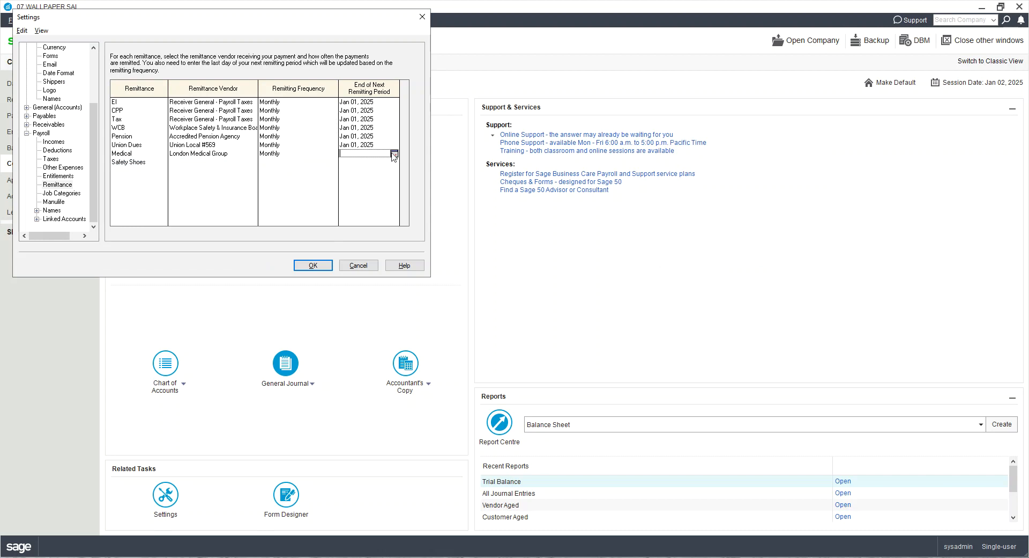
click(394, 153)
click(329, 191)
- Remit Safety Shoes monthly to Ontario- Safety Shoes, ending Jan 01, 2025, and save the settings
double_click(183, 162)
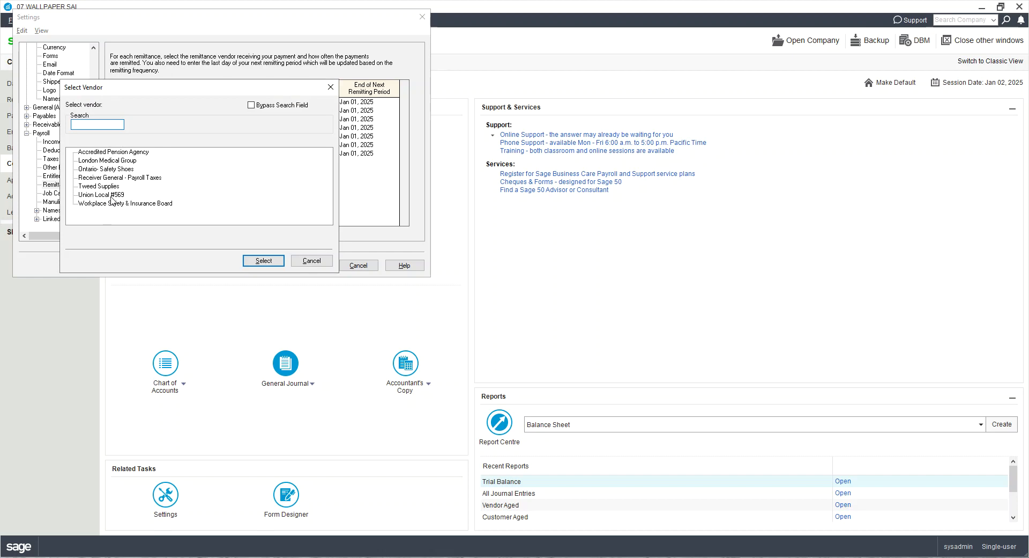
double_click(107, 169)
double_click(273, 163)
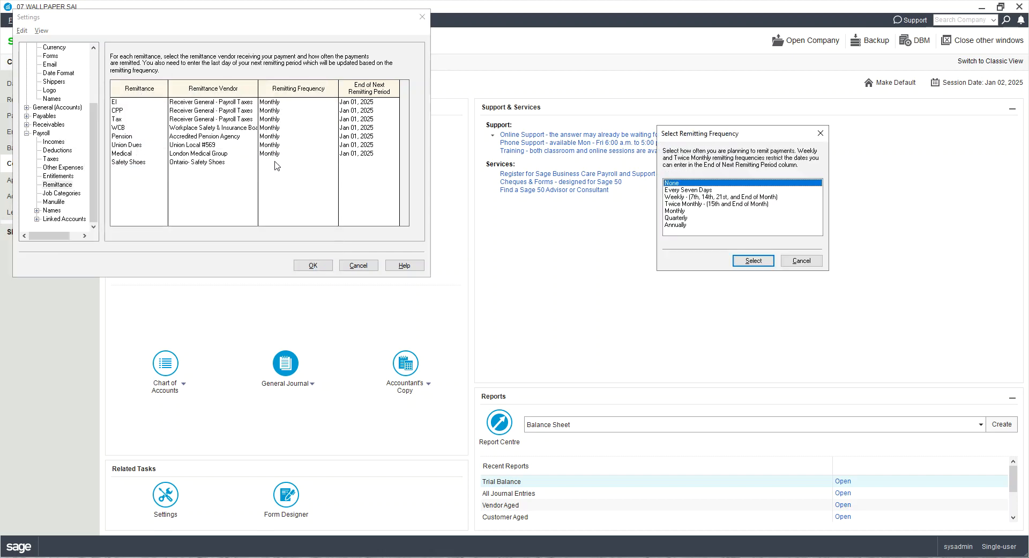
click(675, 210)
click(754, 260)
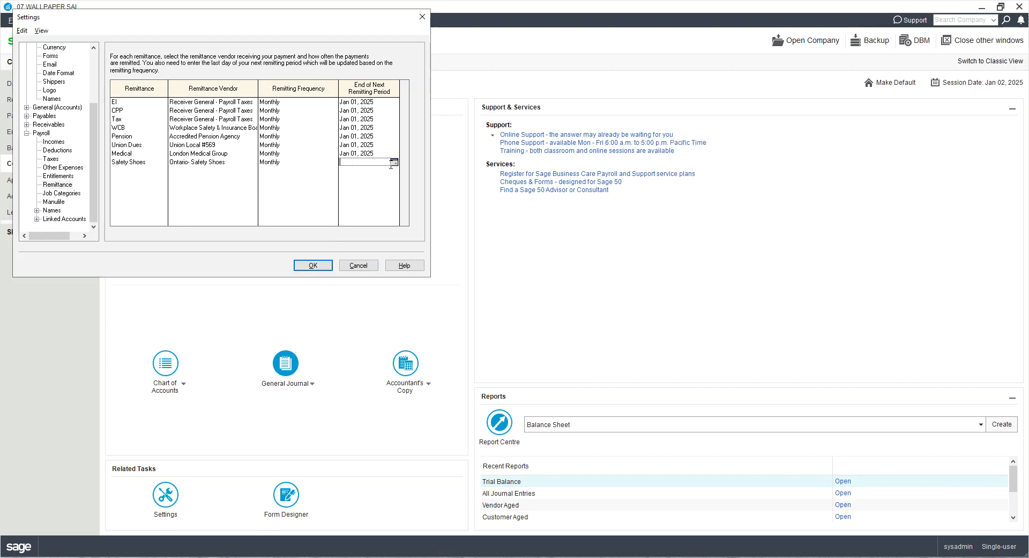
click(393, 162)
click(328, 199)
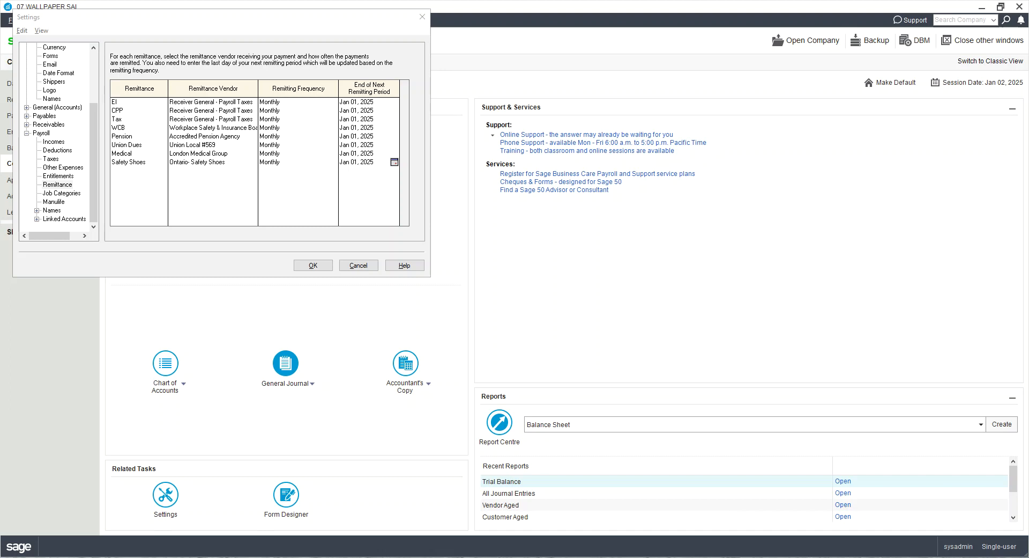
click(314, 265)
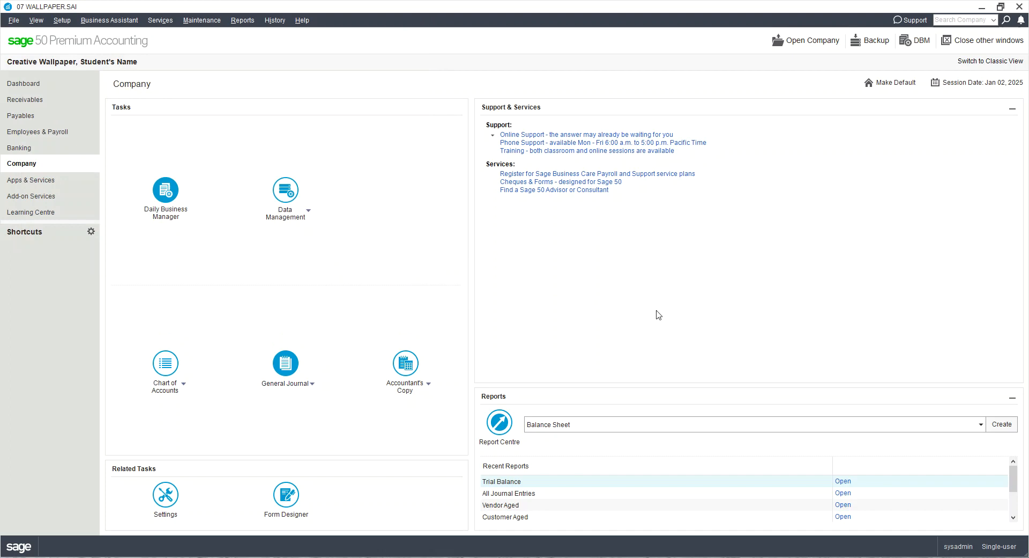
- Switch to Employees & Payroll in the sidebar, where the Employees list is still empty
click(62, 134)
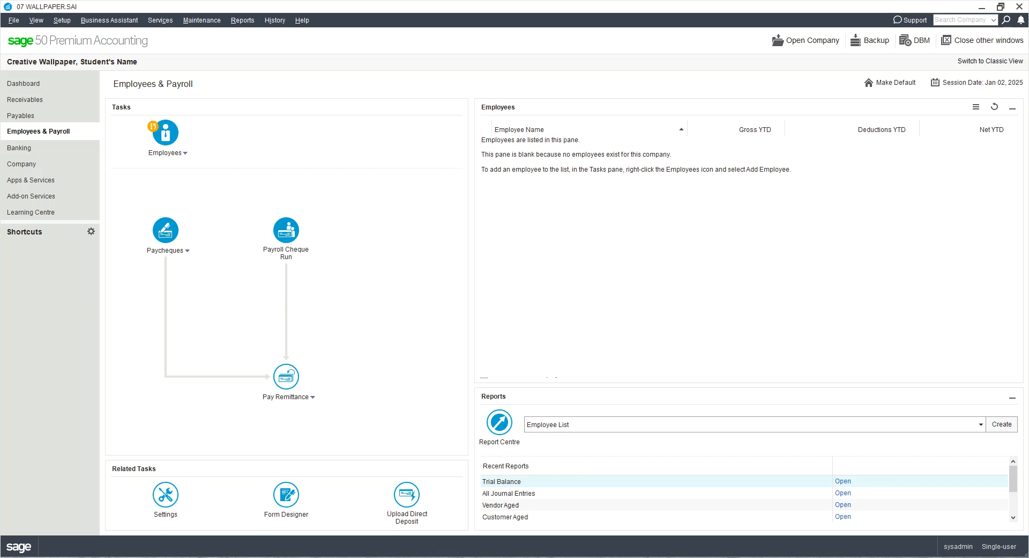
- Start a new employee record from the Employees menu and begin typing the employee's surname
click(178, 155)
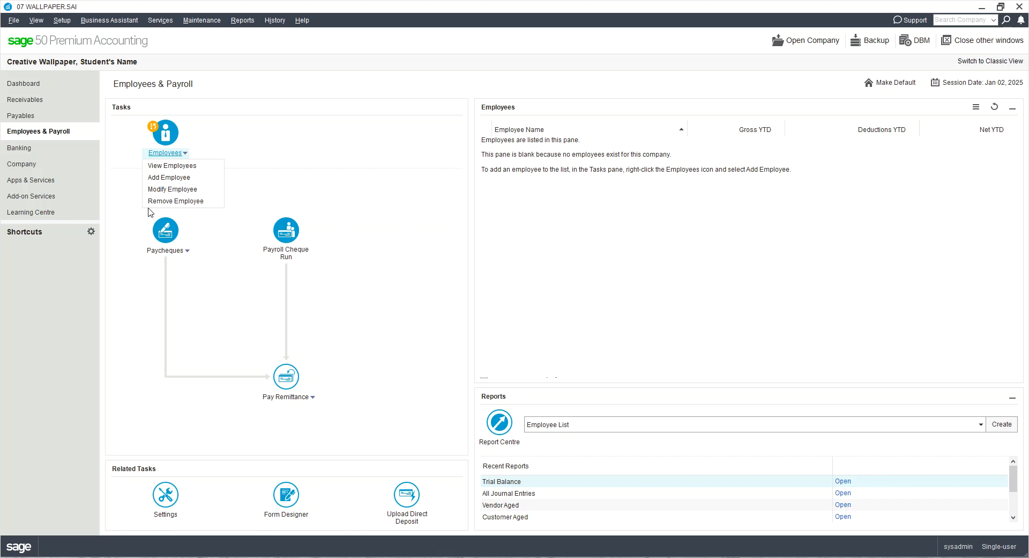
click(203, 177)
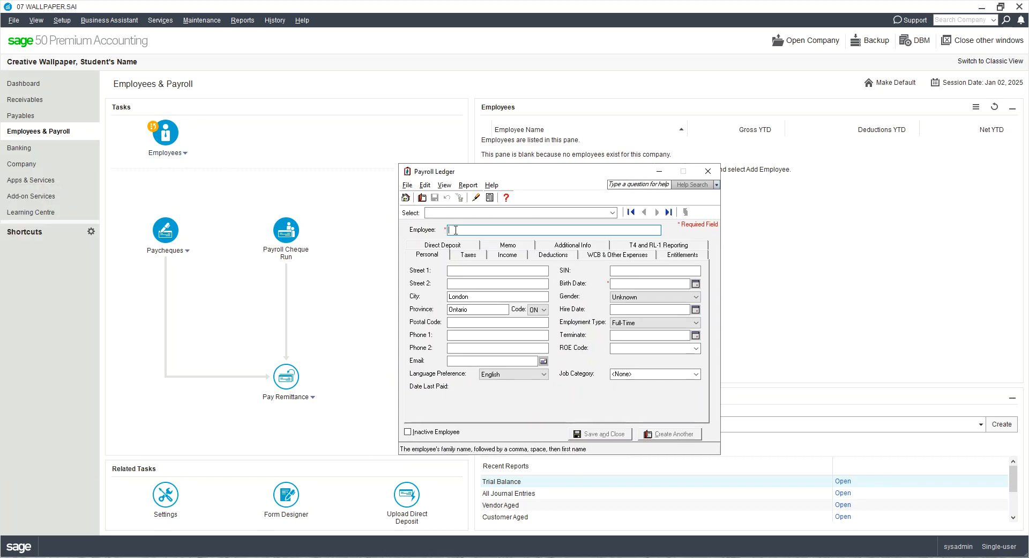
text(Singh)
key(BackSpace)
key(BackSpace)
key(BackSpace)
- Complete the employee's name and enter the house number and street on the two street lines
text(ngh)
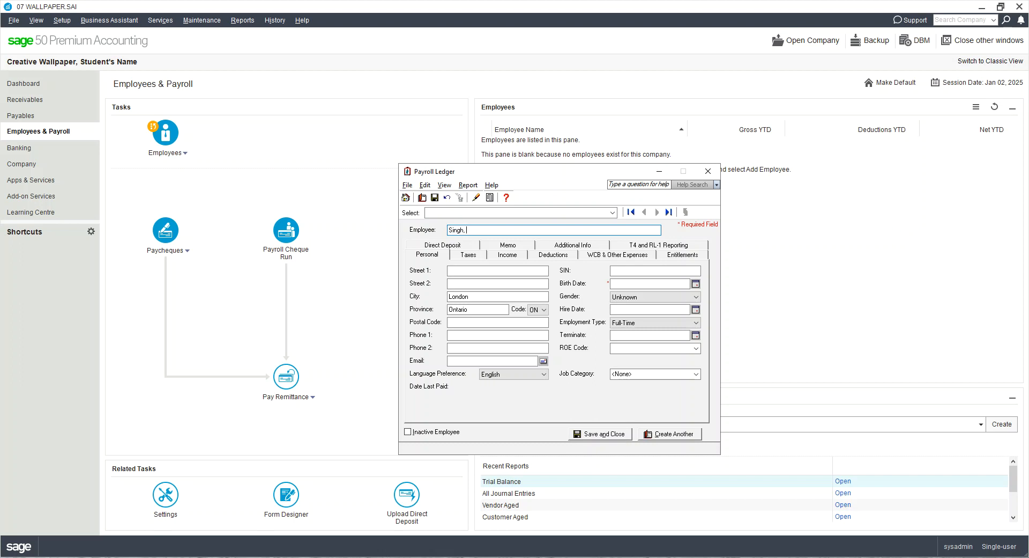
text(, Gurjeet)
key(Tab)
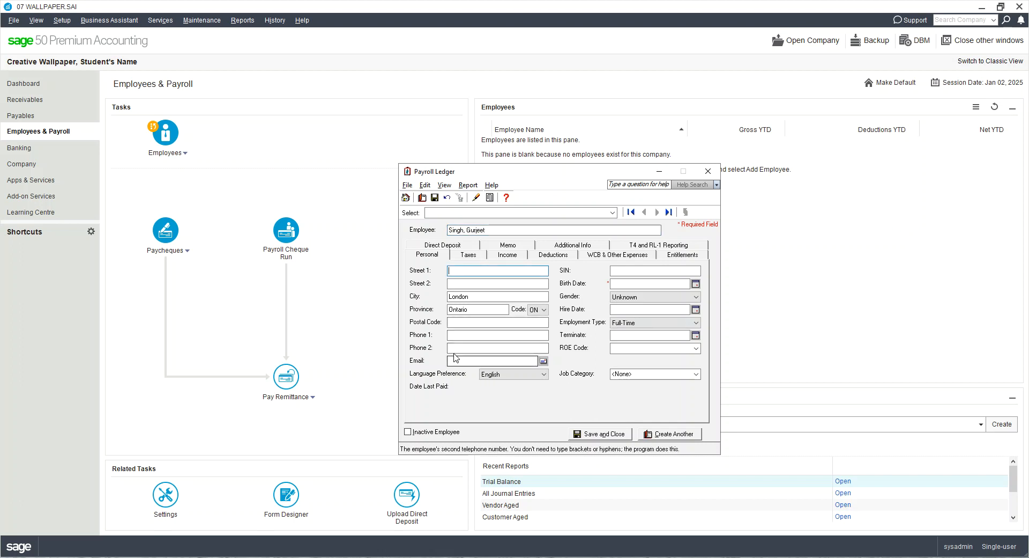
text(123)
key(Tab)
text(Any Street)
key(Tab)
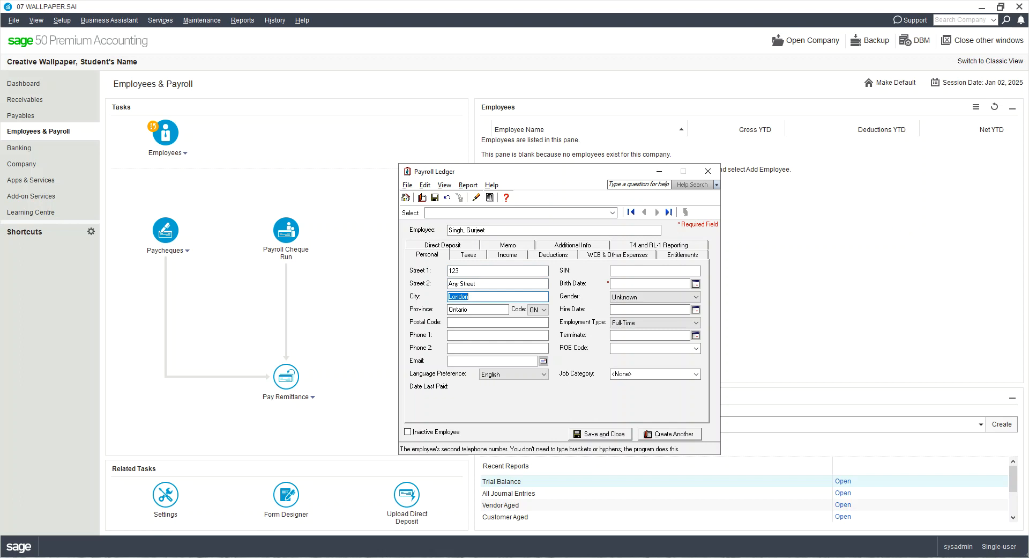
- Skip past City and Province and enter the employee's social insurance number
key(Tab)
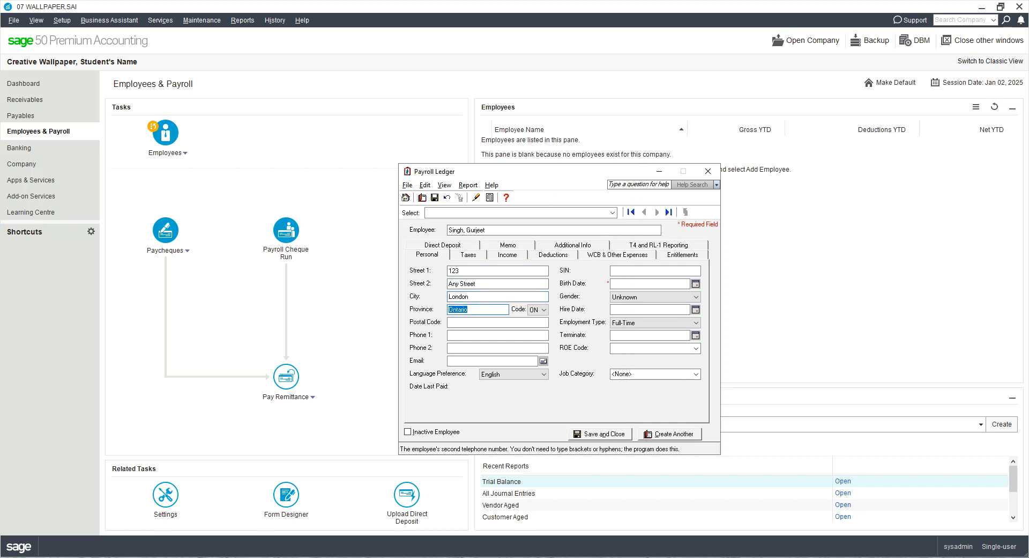
key(Tab)
key(Tab)
key(Tab)
key(Tab)
key(Tab)
key(Tab)
key(Tab)
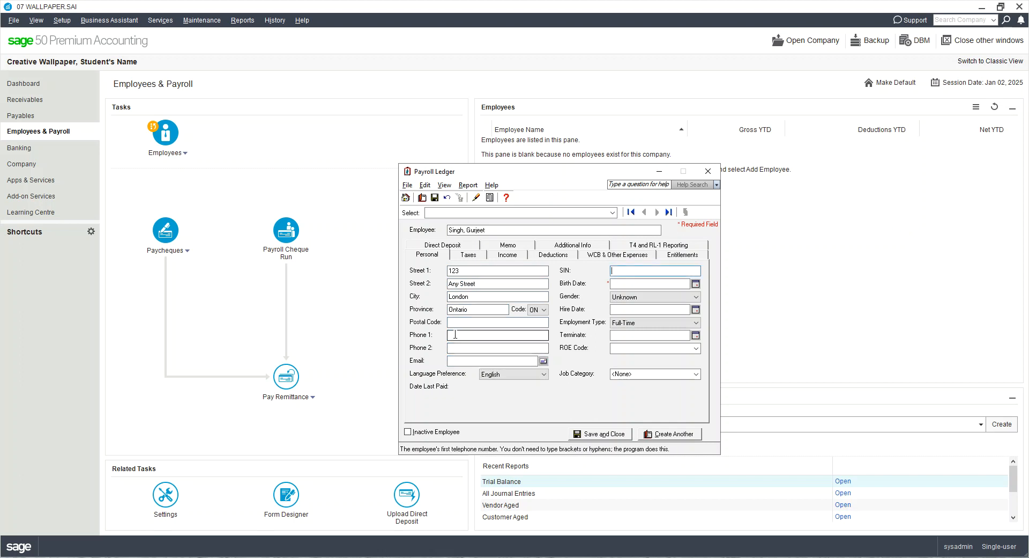
text(445 678 )
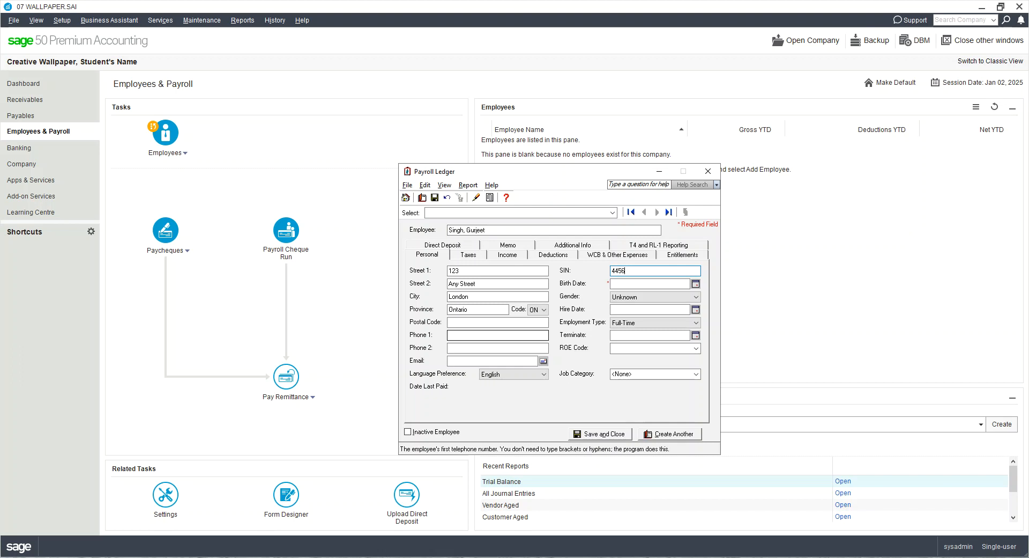
text(907)
key(Tab)
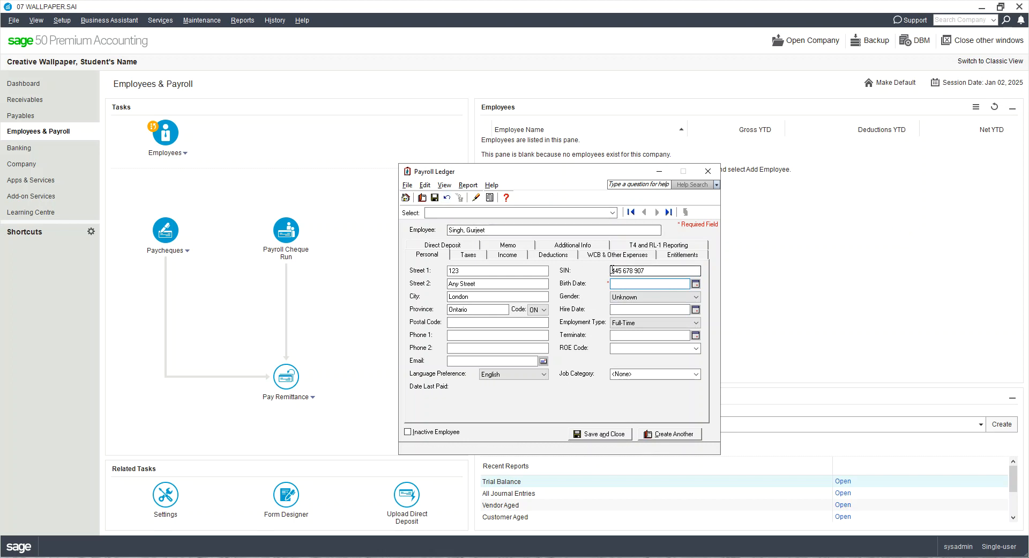
- Pick August 18 in the Birth Date calendar after stepping back seven years
drag(655, 271, 577, 271)
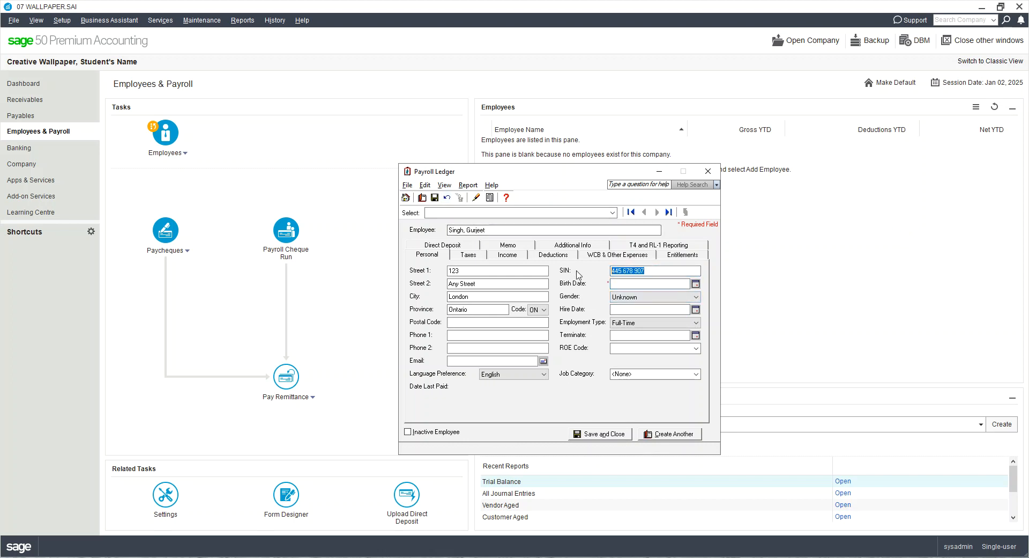
click(632, 284)
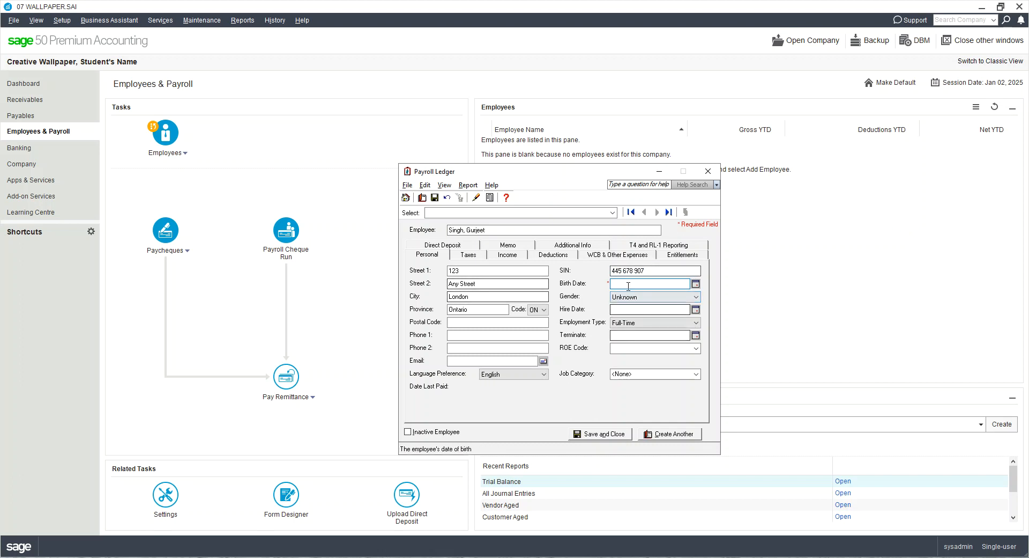
click(695, 284)
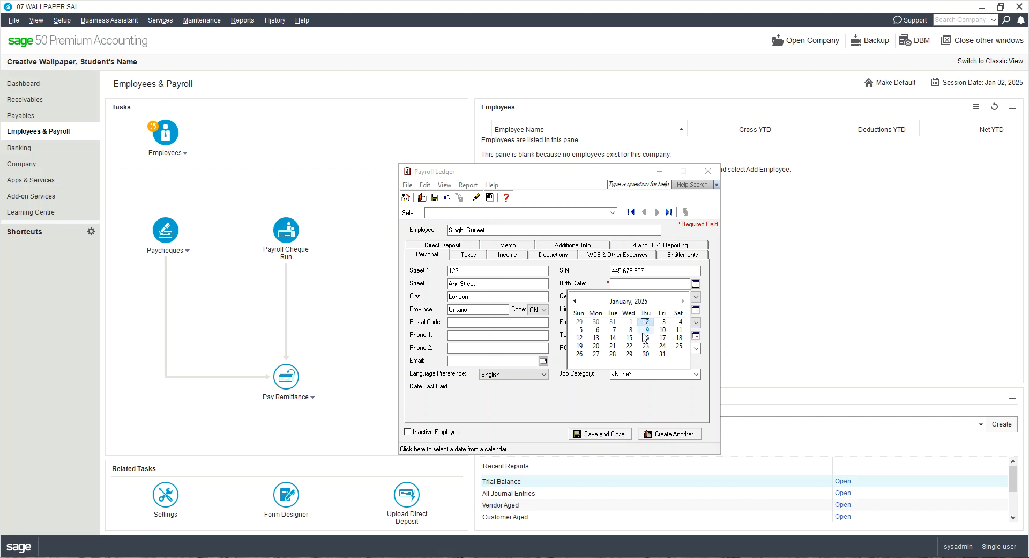
click(622, 301)
click(575, 301)
click(575, 302)
click(575, 302)
click(575, 302)
click(575, 302)
click(575, 302)
click(574, 302)
click(575, 302)
click(575, 301)
click(575, 302)
click(574, 302)
click(575, 301)
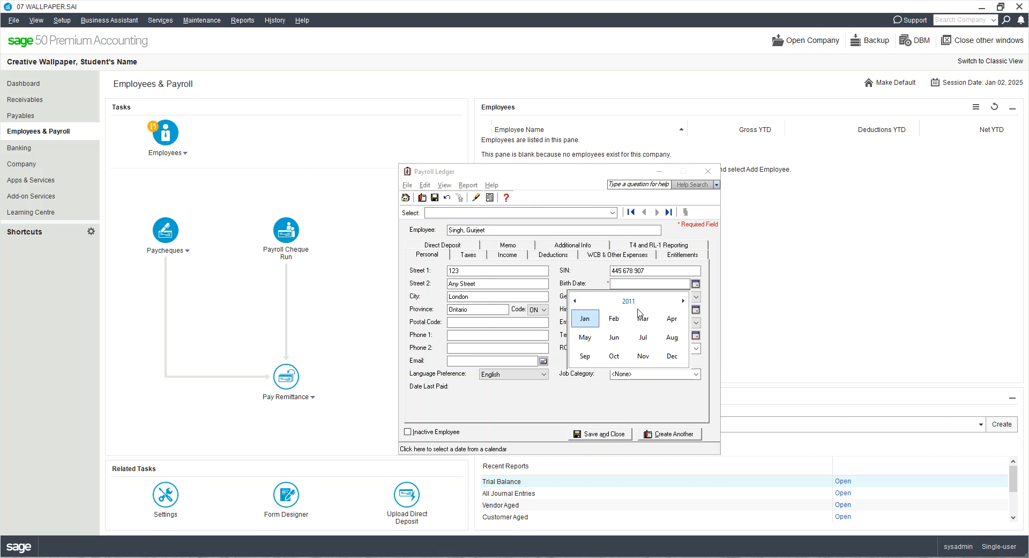
click(671, 337)
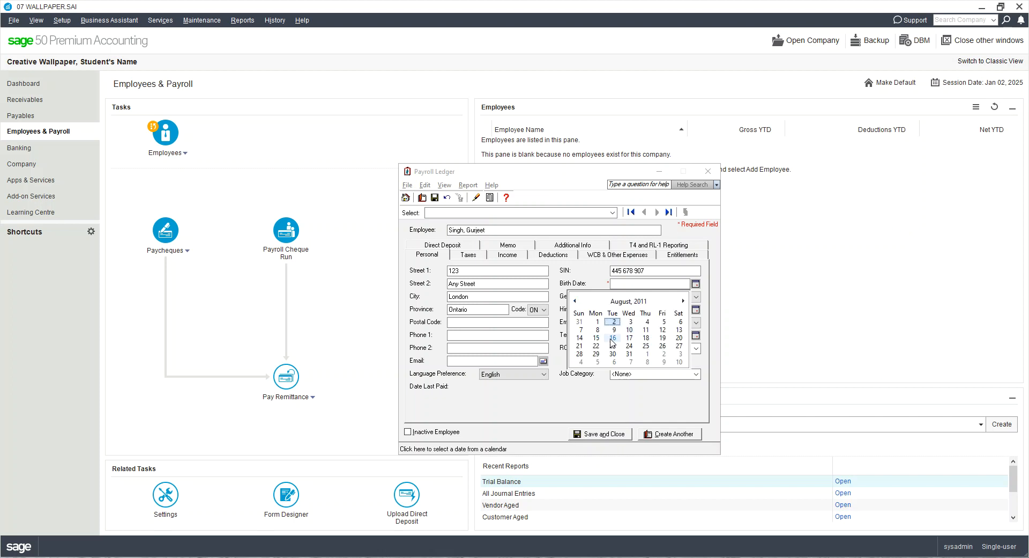
click(646, 345)
- Correct the birth date's year to 1997
key(BackSpace)
key(BackSpace)
key(BackSpace)
text(1997)
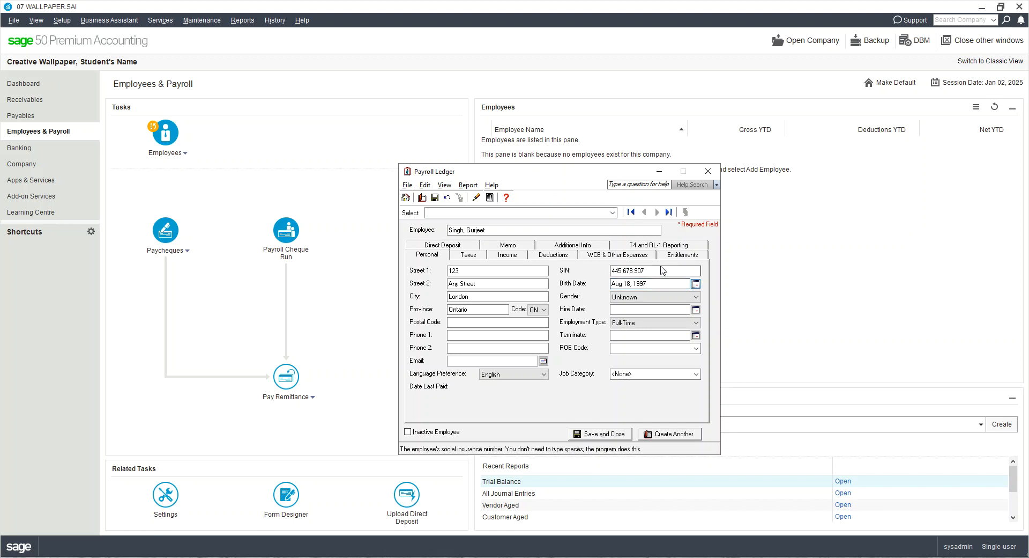
click(646, 298)
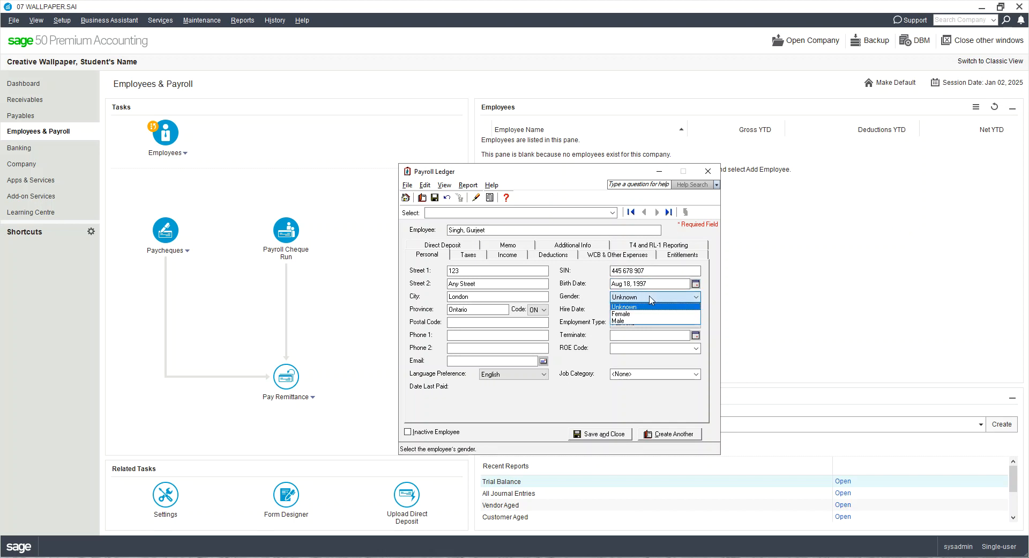
- Set gender to Female and move the Aug 18, 1997 date from Birth Date into Hire Date
click(644, 313)
click(645, 311)
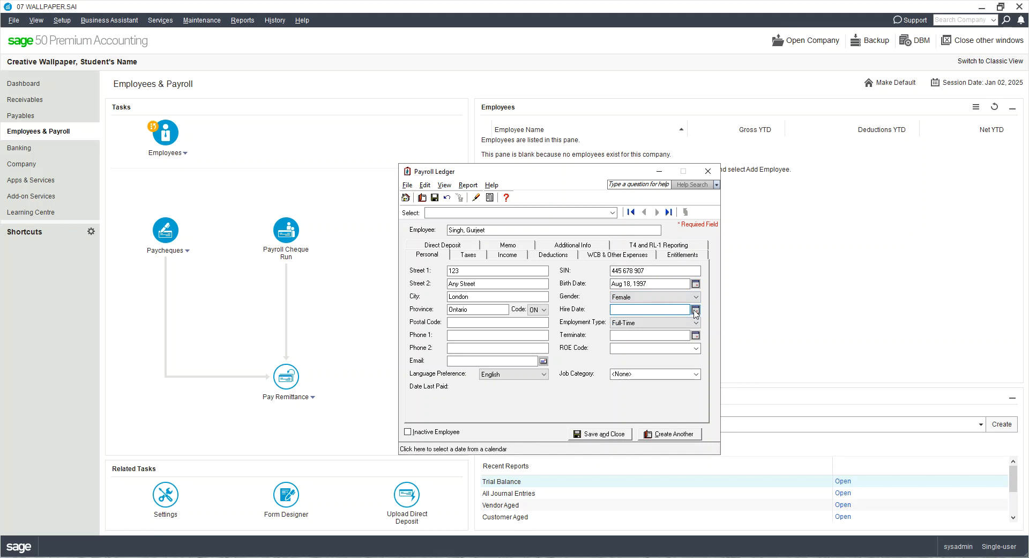
click(638, 283)
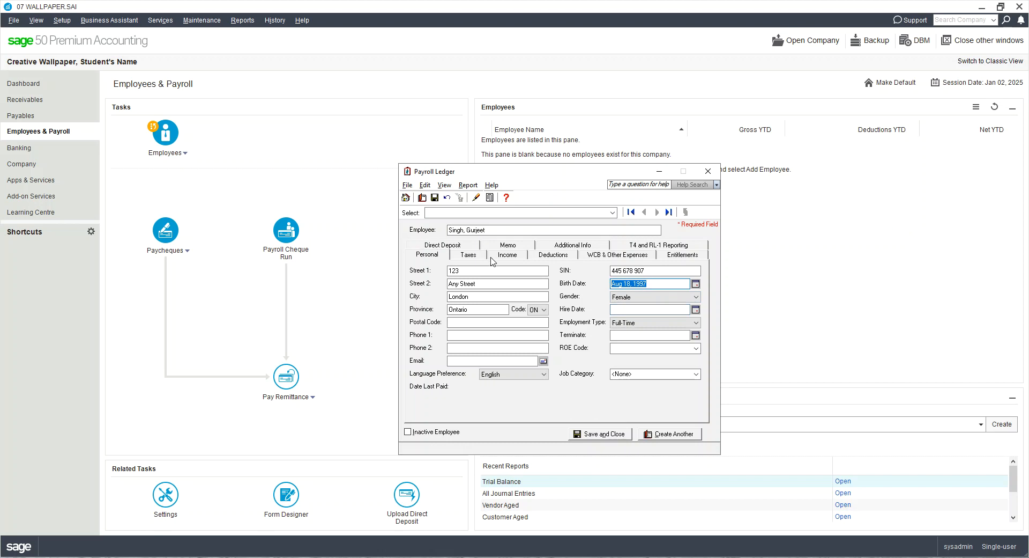
key(ctrl+x)
click(646, 309)
key(ctrl+v)
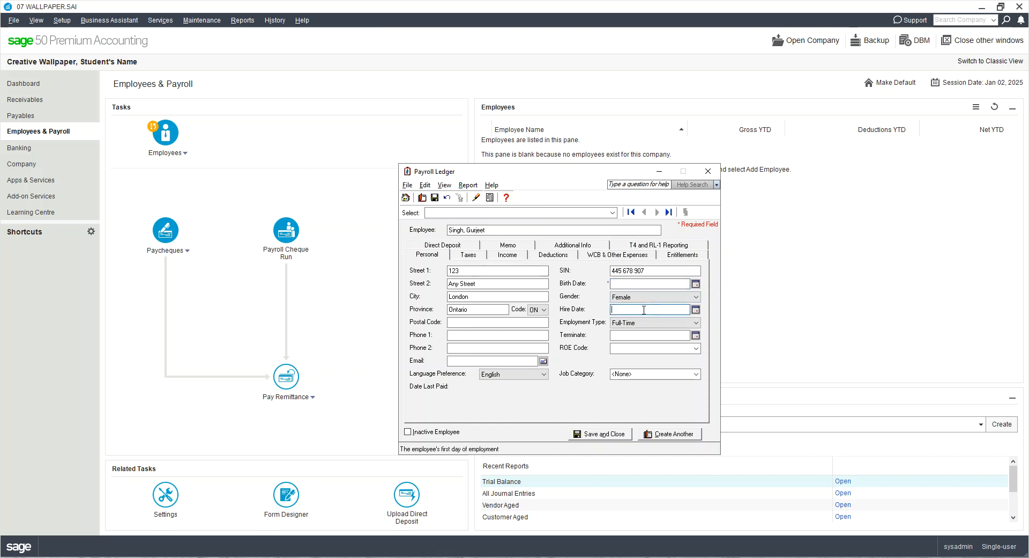
- Pick April 2 as the birth date from the calendar picker
click(645, 283)
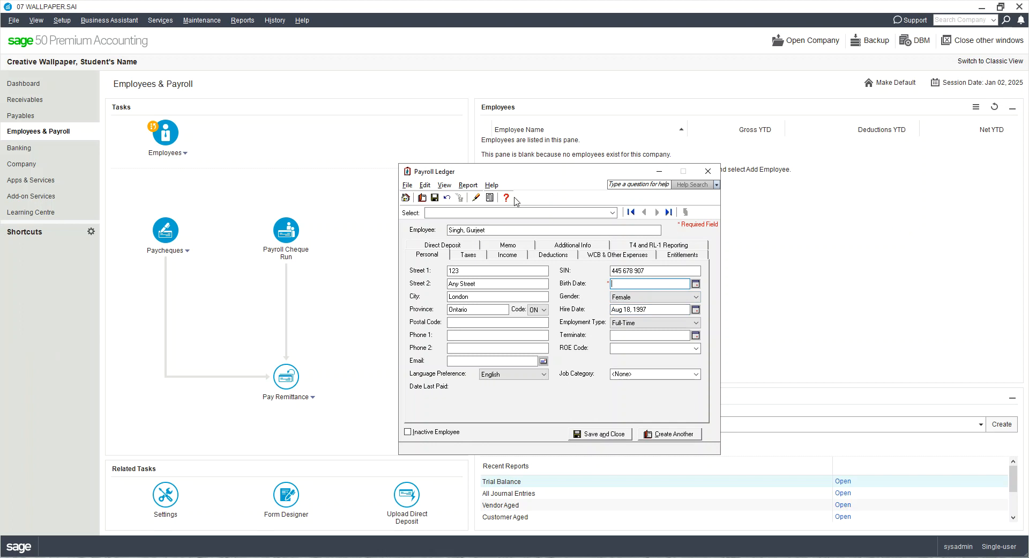
click(695, 284)
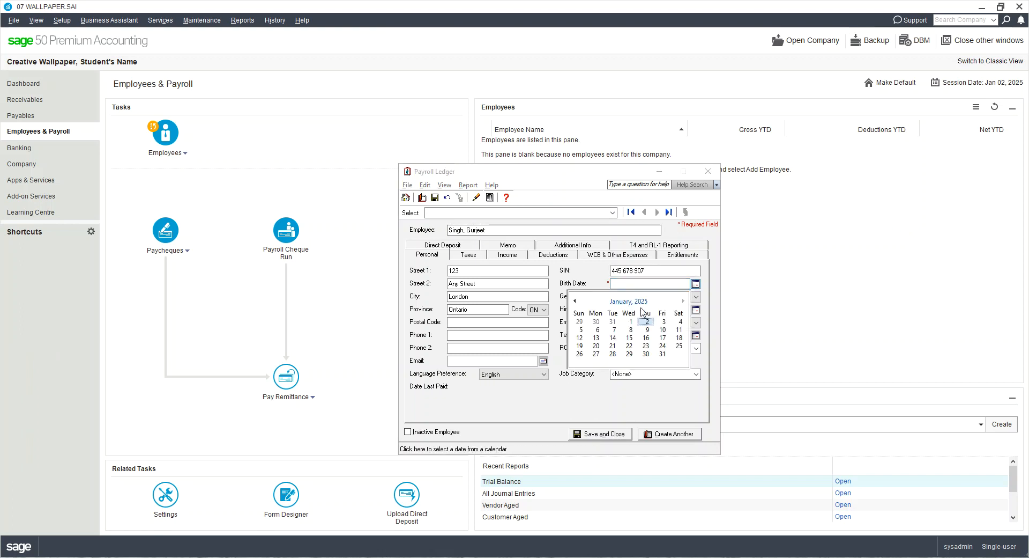
click(615, 302)
click(575, 301)
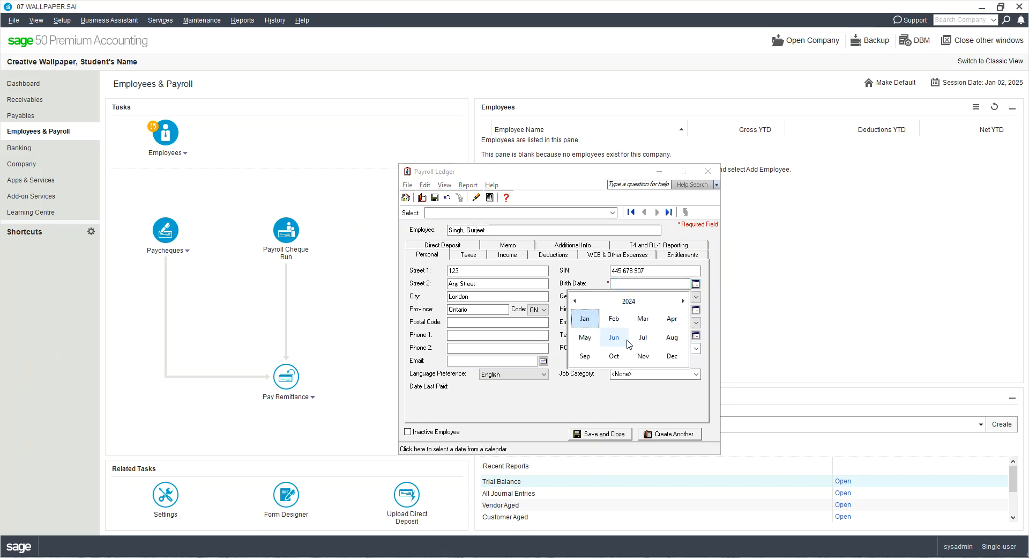
click(672, 318)
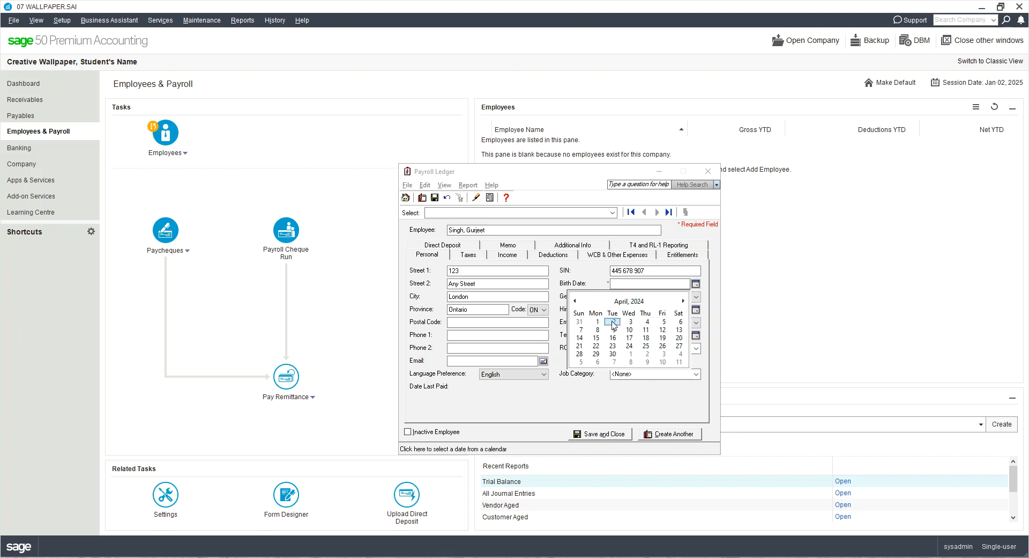
click(614, 322)
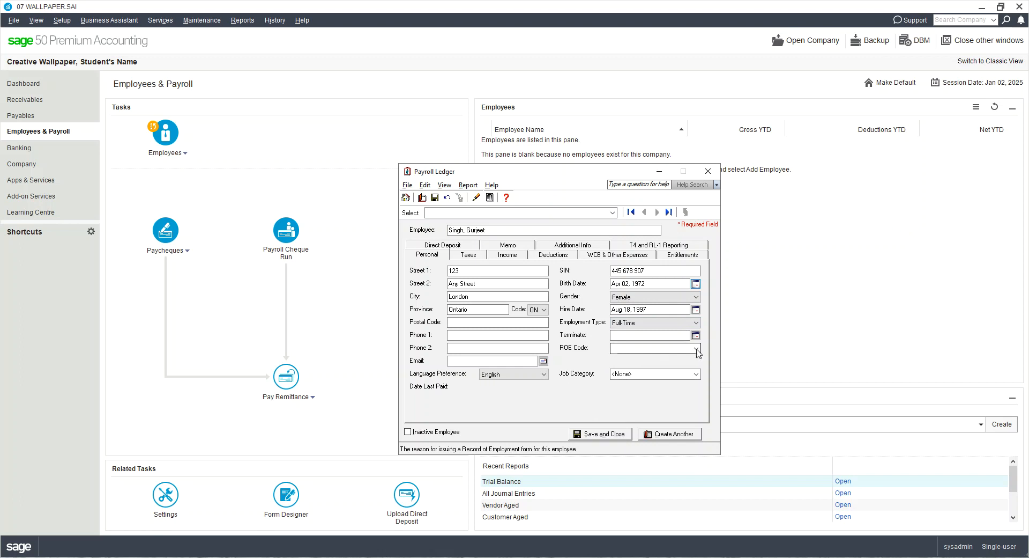
- Set the employee's tax table to Ontario on the Taxes tab
click(469, 254)
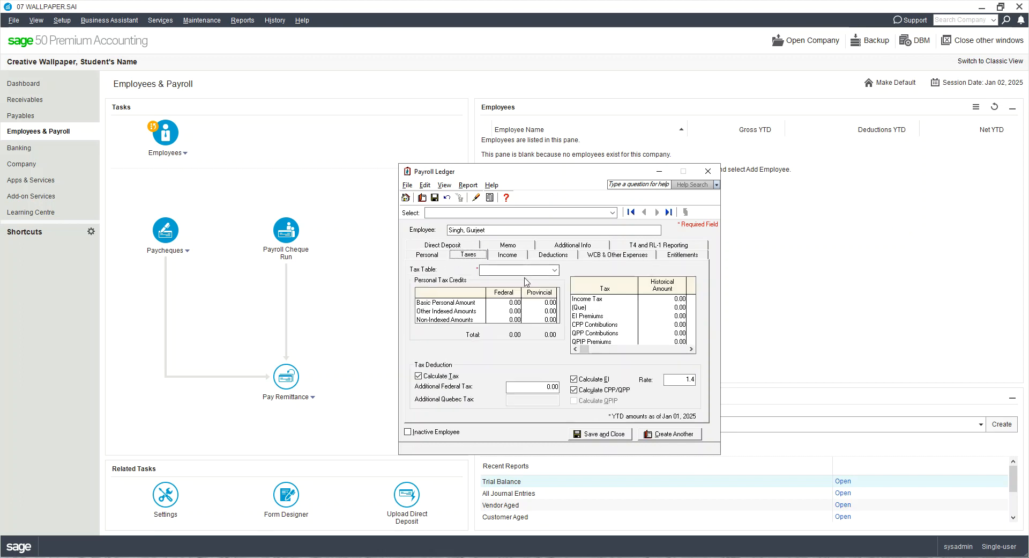
click(555, 270)
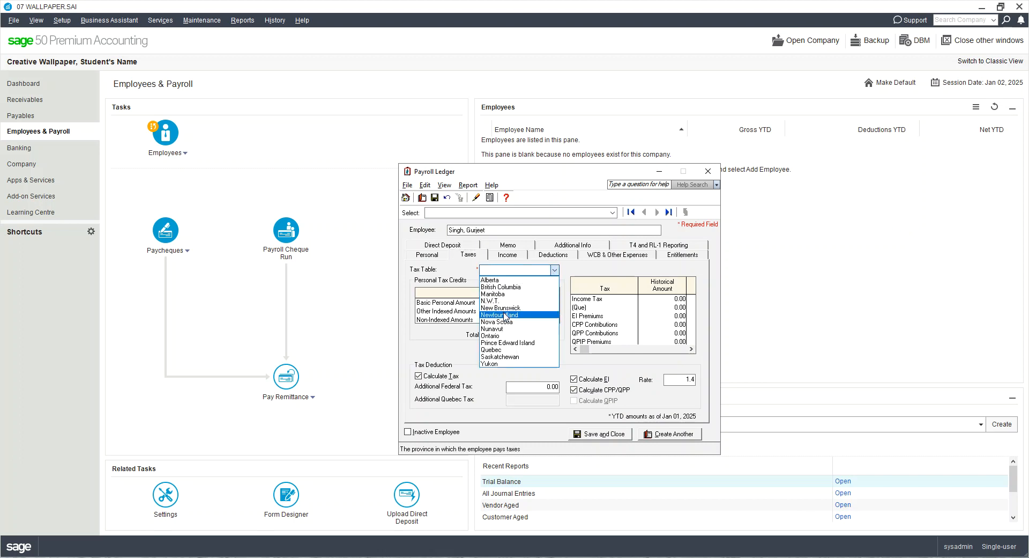
click(501, 336)
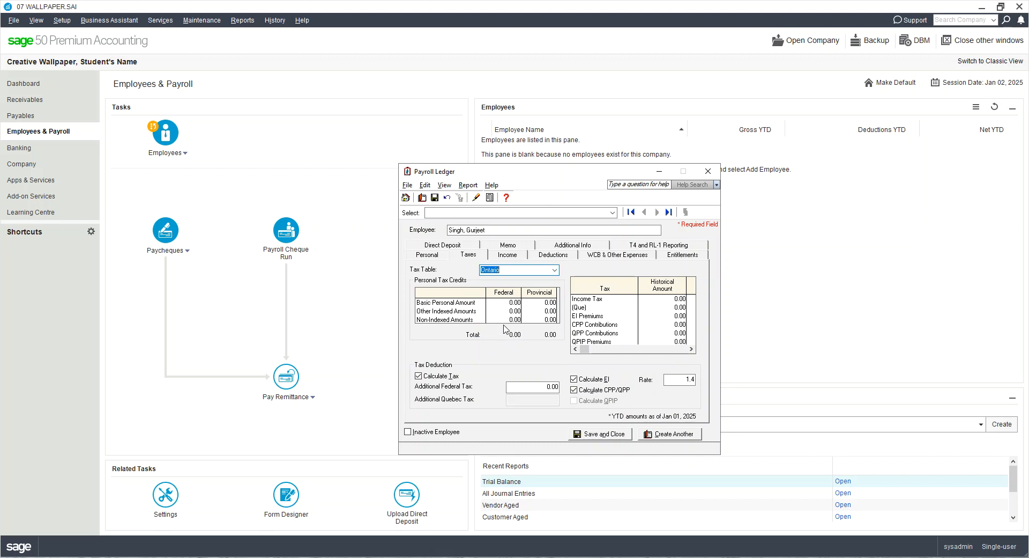
- Enter basic personal amounts of 13,808 federal and 10,880 provincial, and 173 other indexed each
click(508, 302)
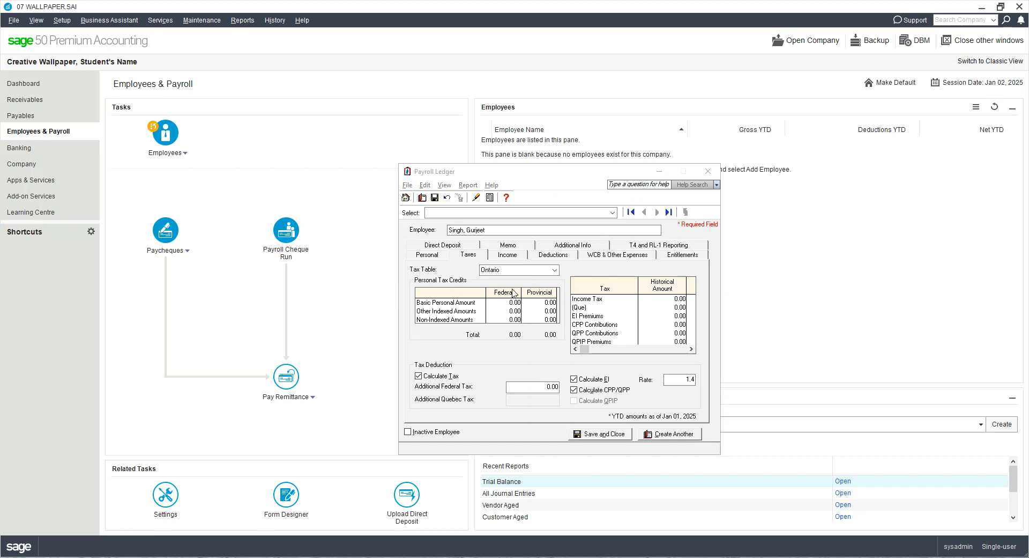
click(505, 305)
double_click(505, 305)
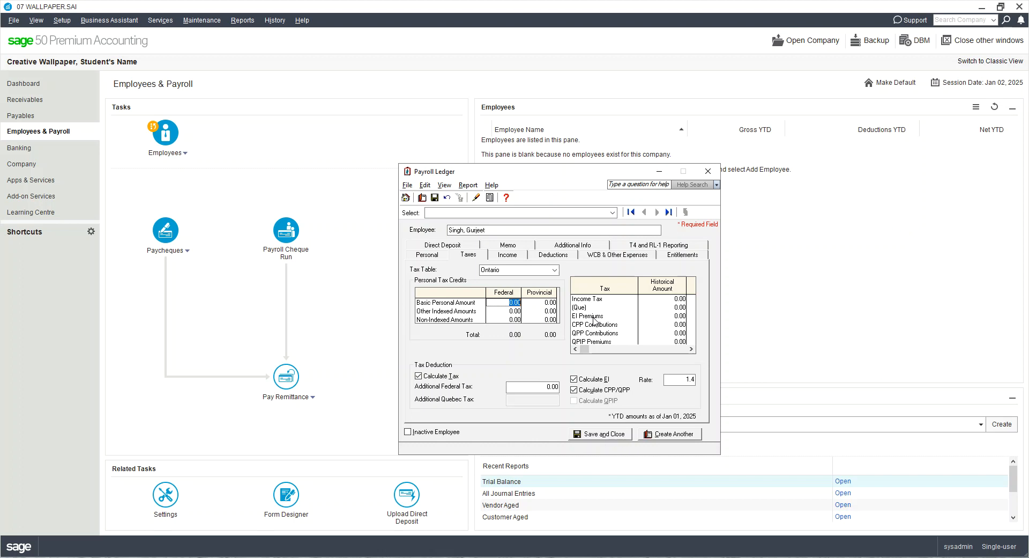
text(13808)
key(Tab)
text(10,880)
key(Tab)
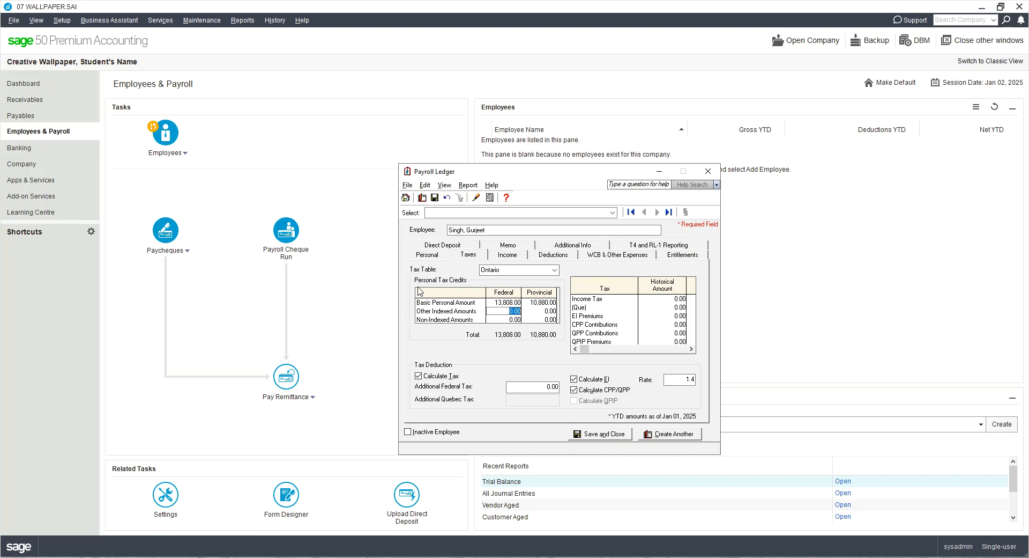
text(173)
key(Tab)
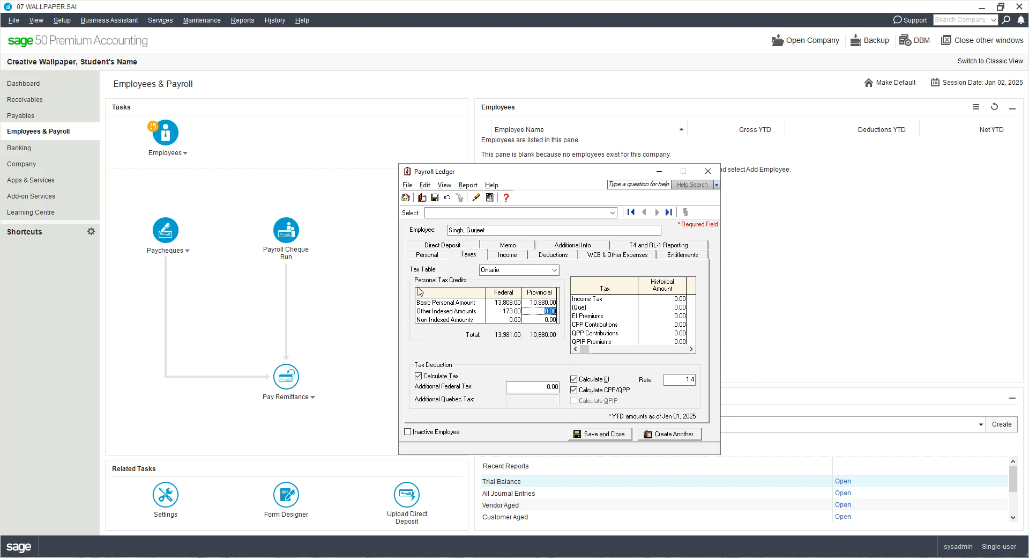
text(173)
key(Tab)
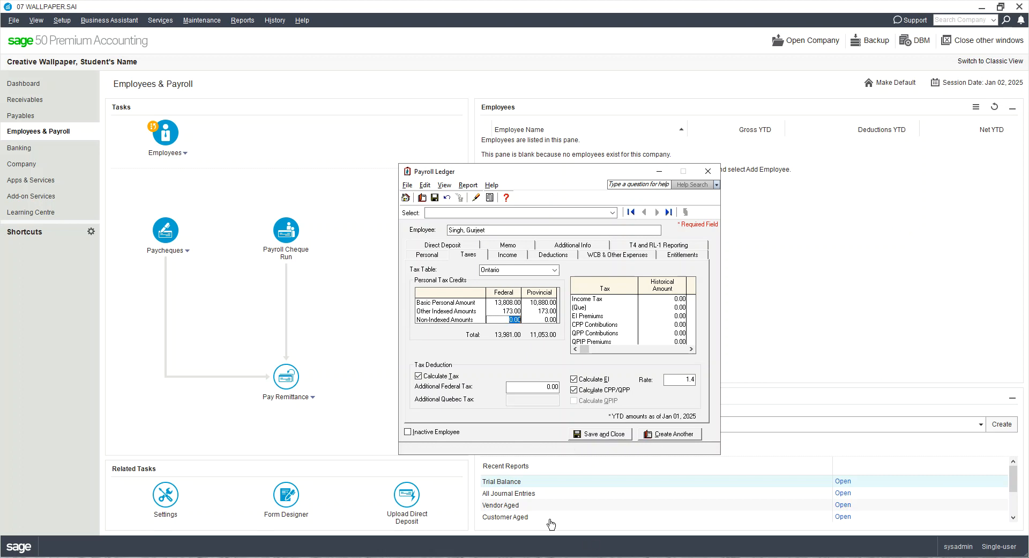
click(536, 387)
click(516, 260)
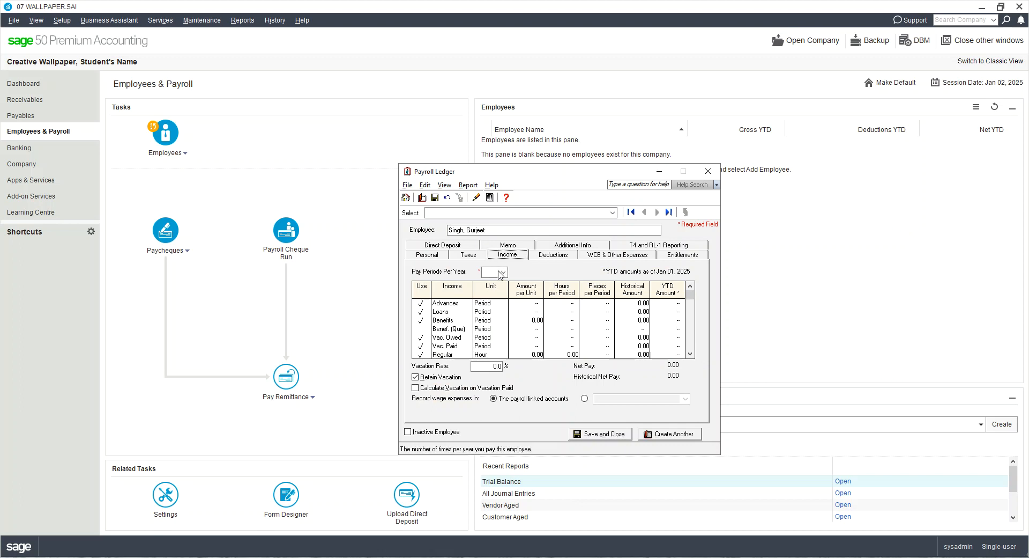
- Set Pay Periods Per Year to 24
click(503, 272)
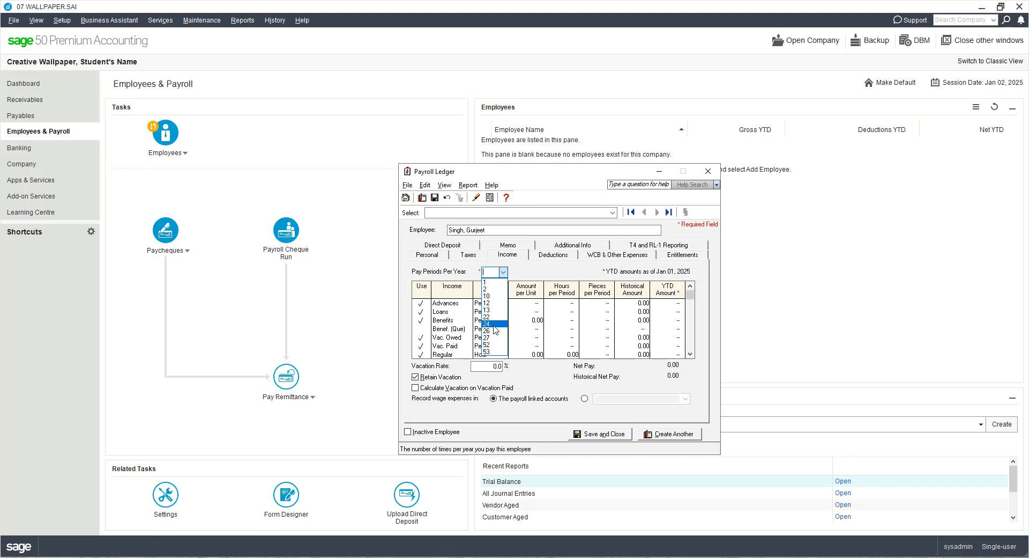
click(488, 333)
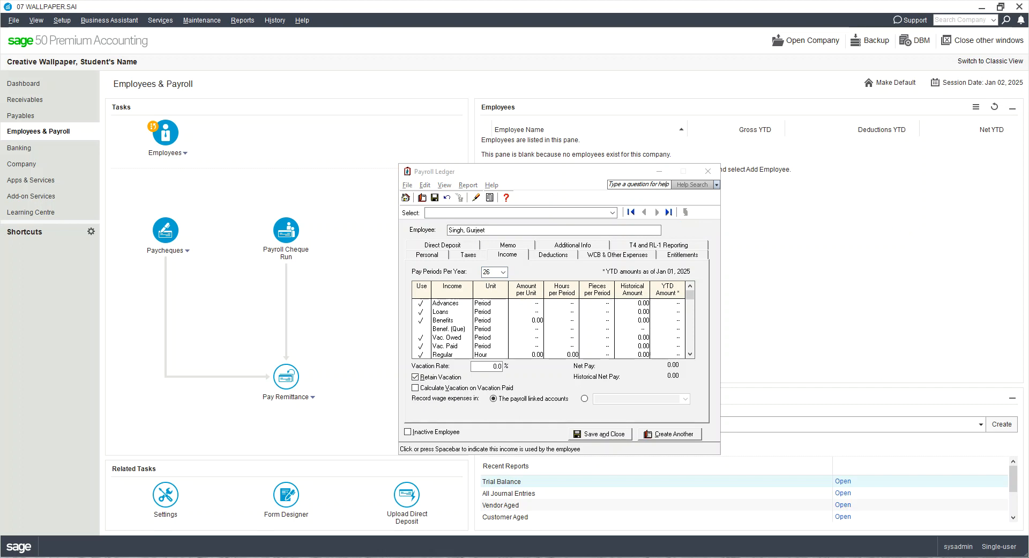
click(503, 272)
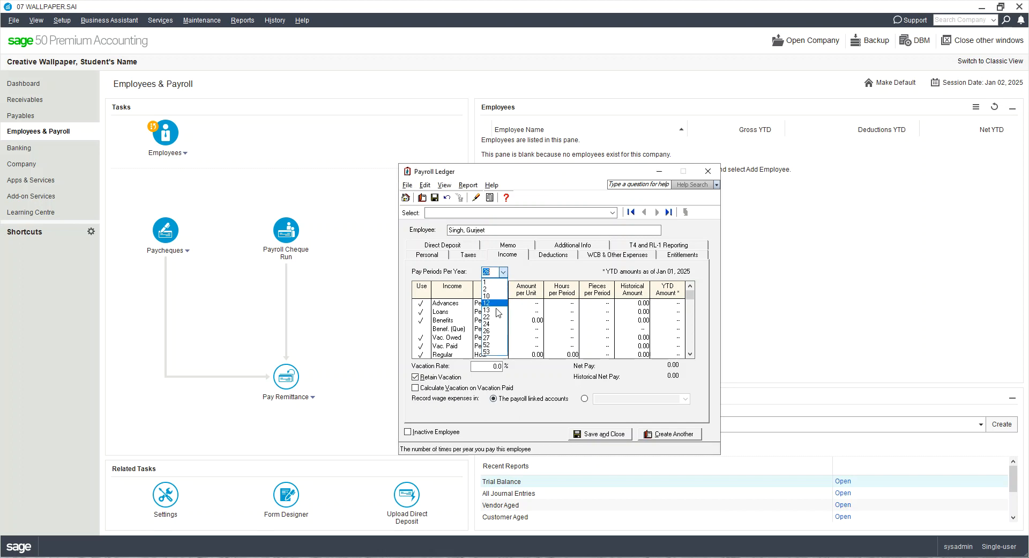
click(496, 324)
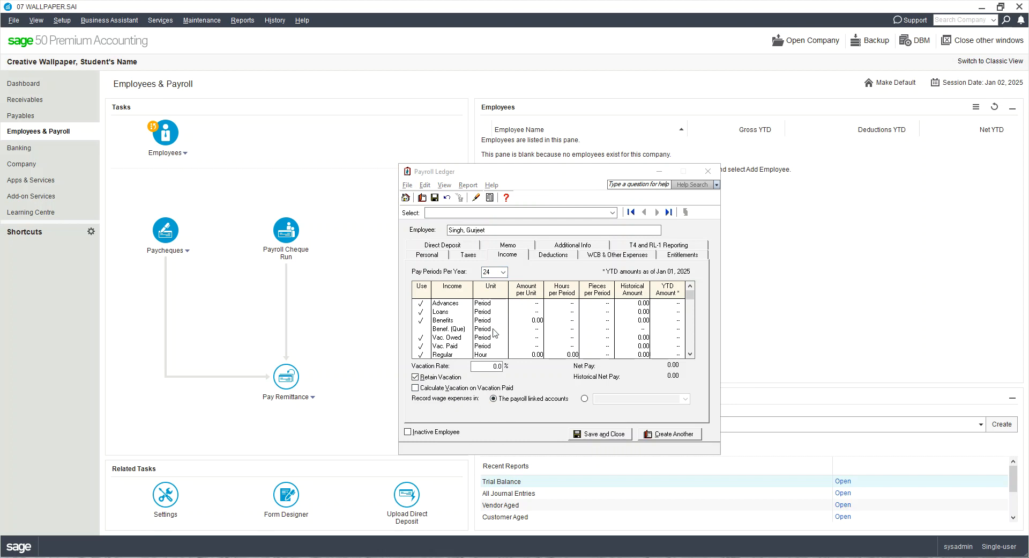
- Uncheck Regular income and enter 2,500.00 as the salary per period
click(422, 354)
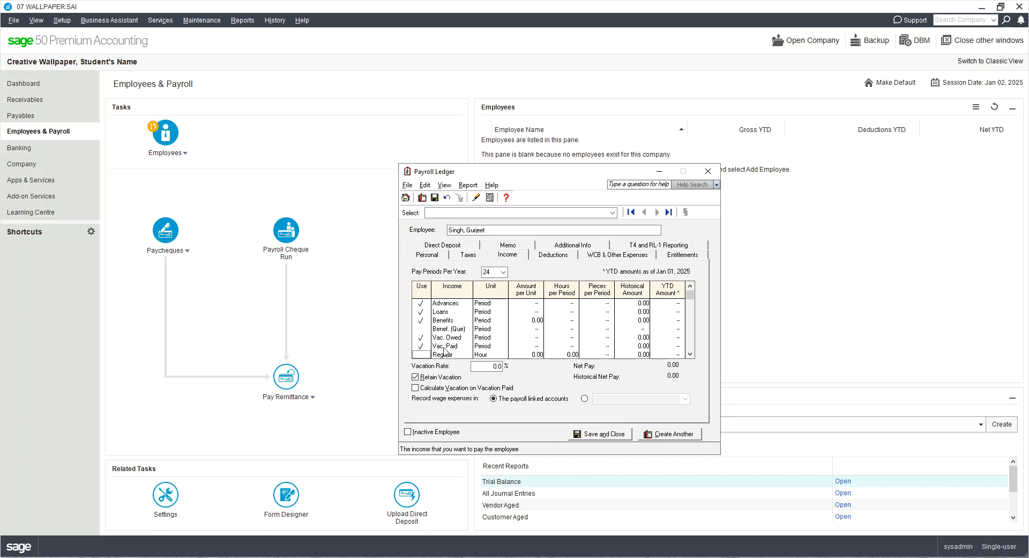
click(691, 354)
click(691, 354)
click(691, 354)
click(691, 354)
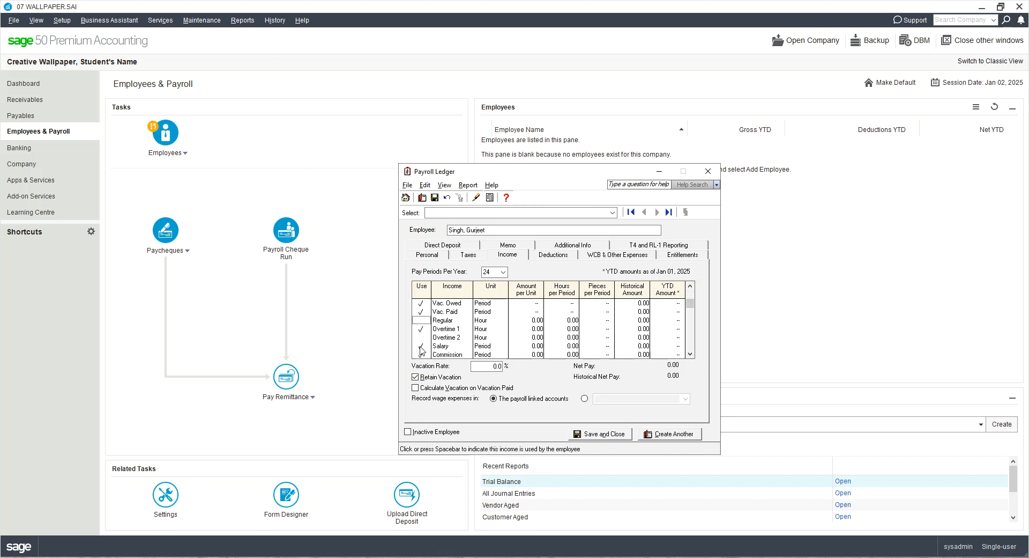
click(536, 346)
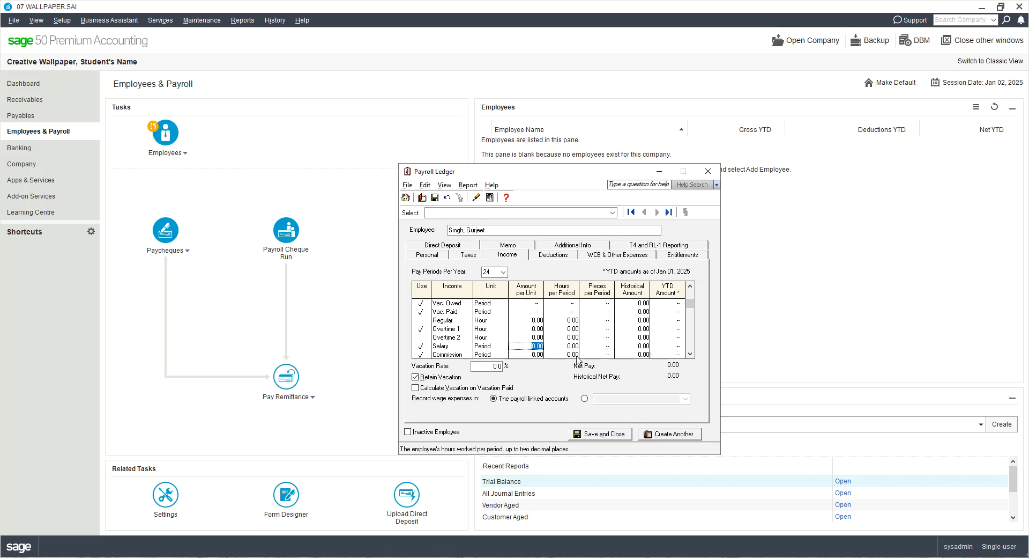
text(2500)
- Give Salary 80 hours per period, uncheck Commission, and turn off Retain Vacation
click(570, 347)
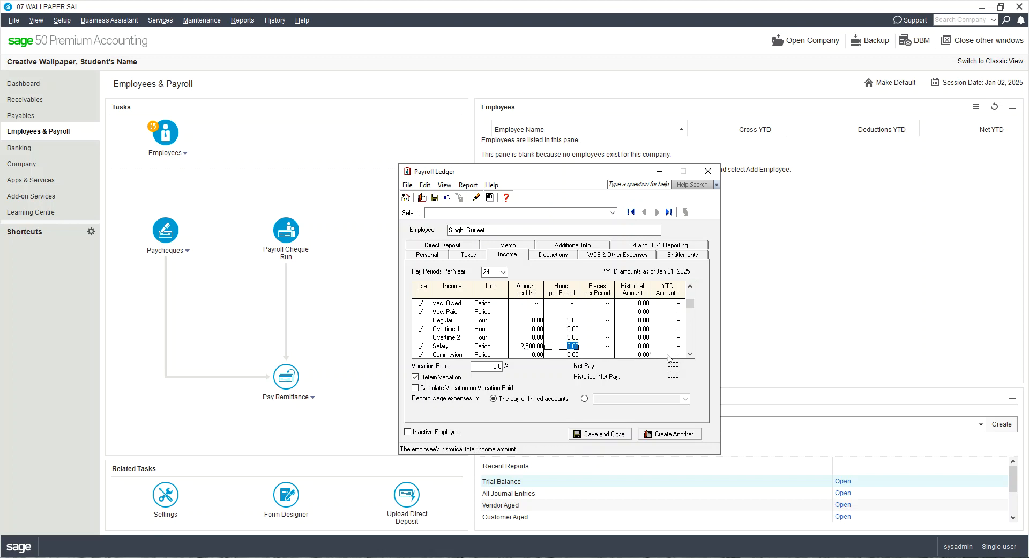
text(80)
click(422, 355)
scroll(437, 360, down, 1)
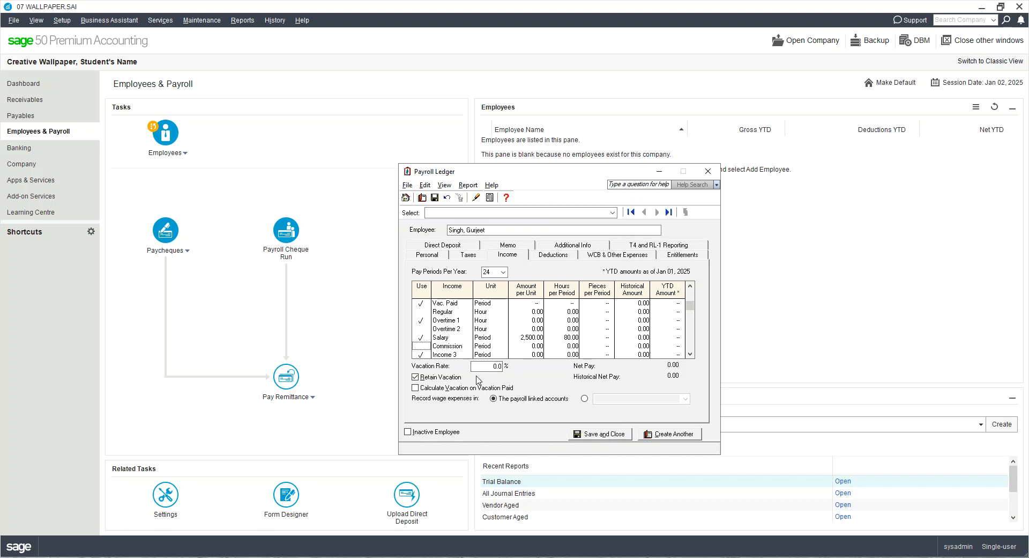
click(437, 378)
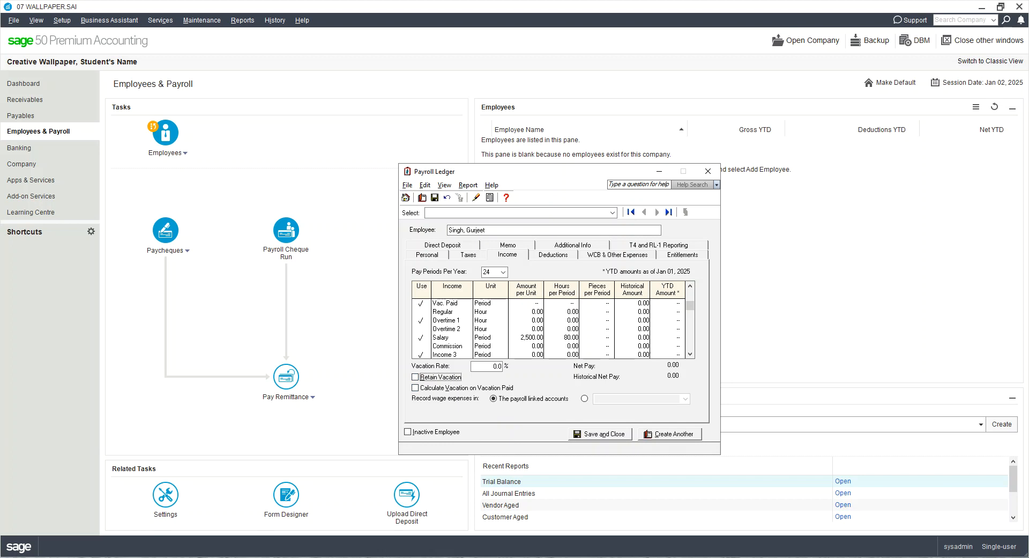
click(548, 254)
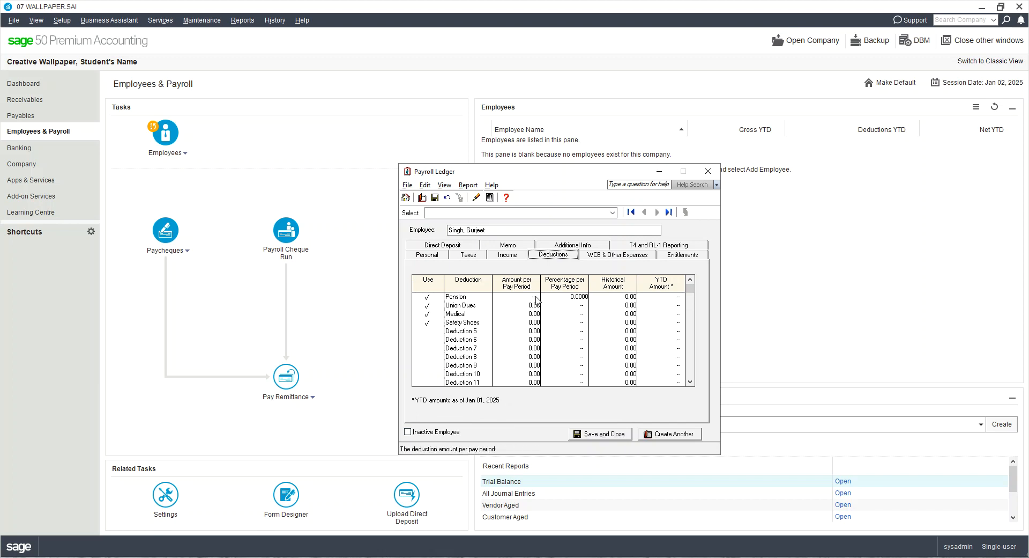
- Set Pension to 4% and Medical to 24.00 per pay period on the Deductions tab
click(576, 298)
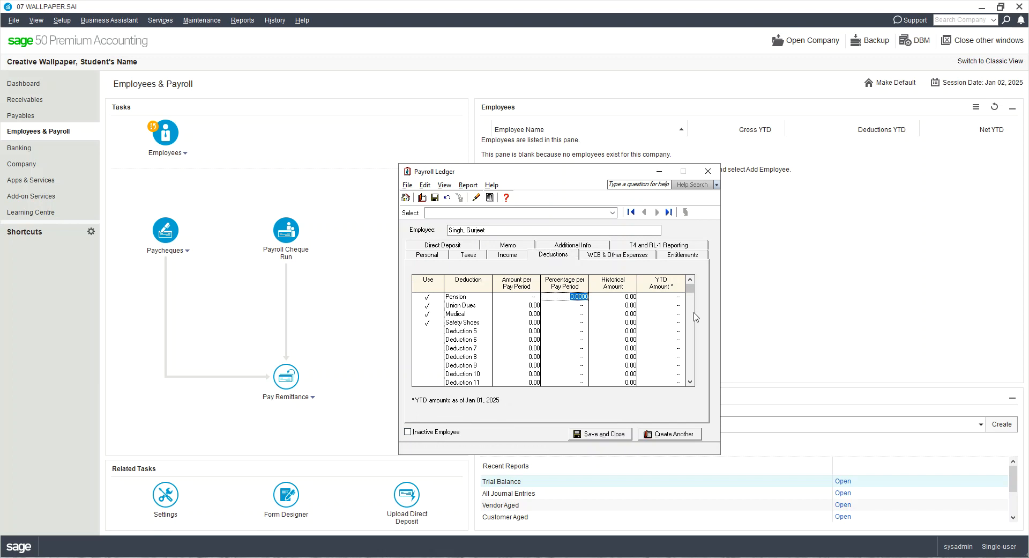
text(4)
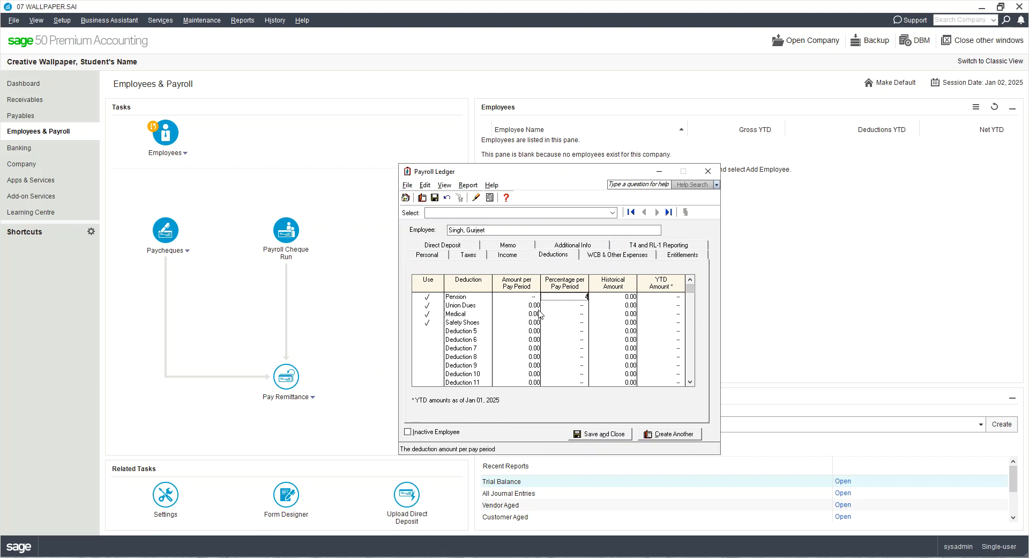
click(584, 313)
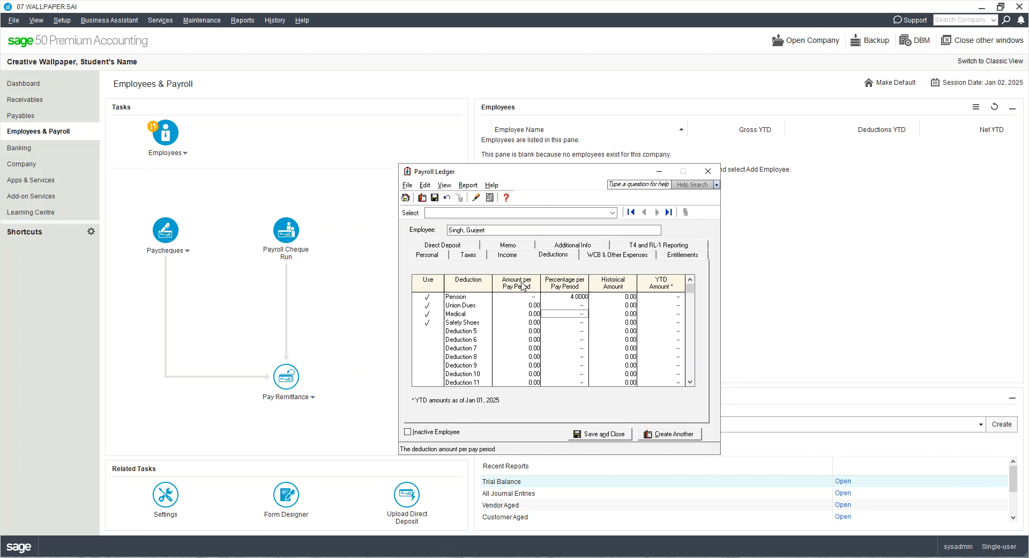
click(534, 314)
text(24)
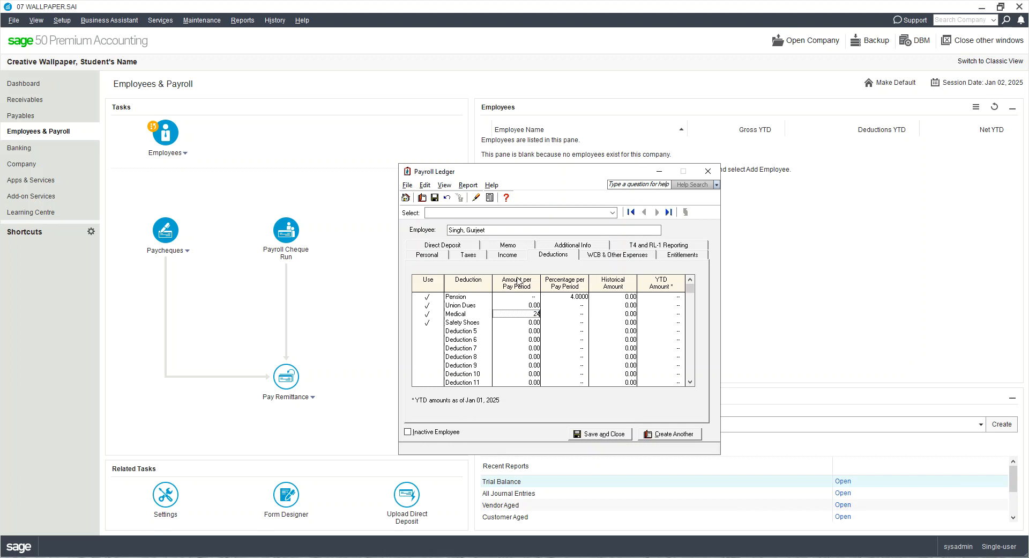
click(520, 320)
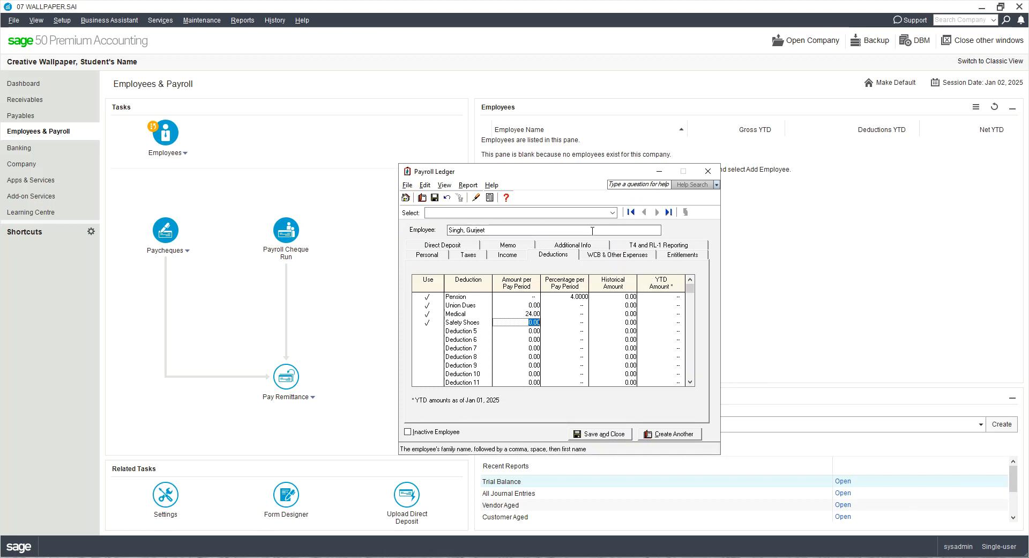
click(617, 254)
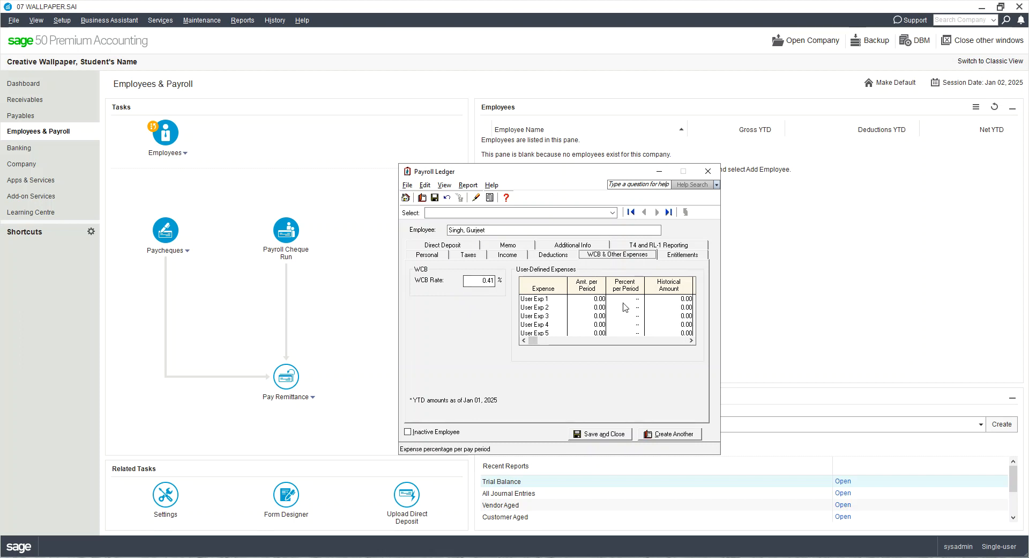
- Look over the Entitlements and T4 and RL-1 Reporting tabs, then return to Income
click(686, 255)
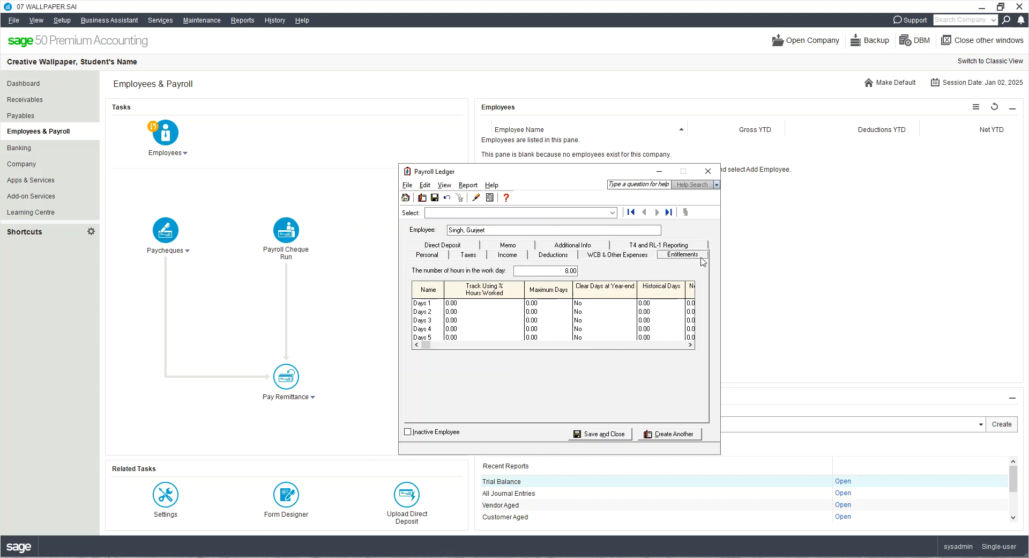
click(674, 246)
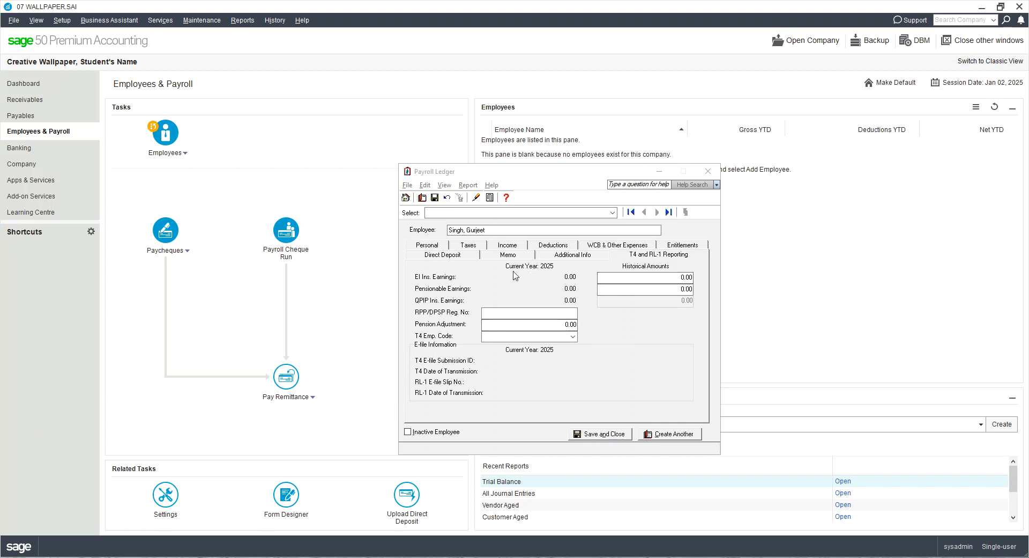
click(494, 246)
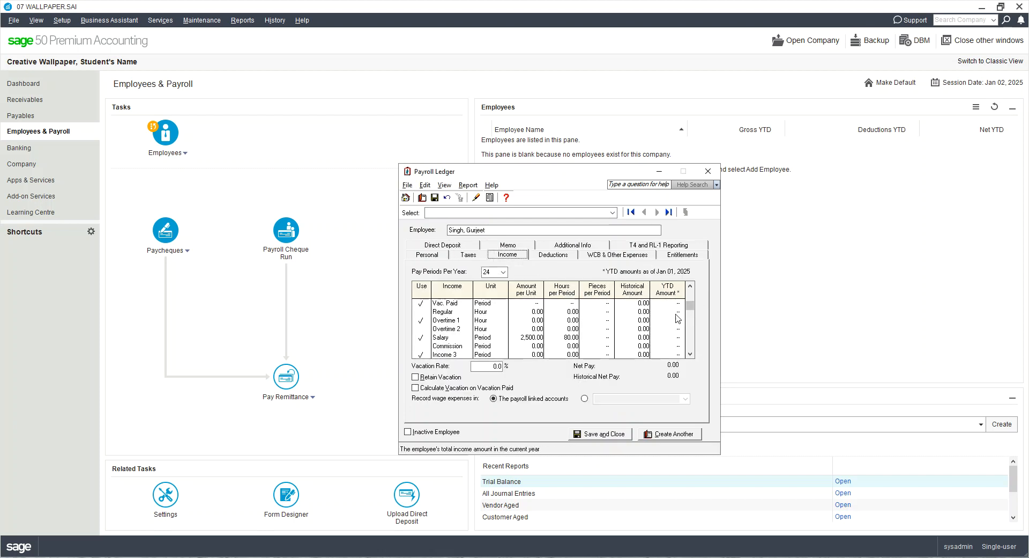
- Check the Regular, Overtime 1 and Vac. Owed historical amounts, then save and close the employee
click(642, 312)
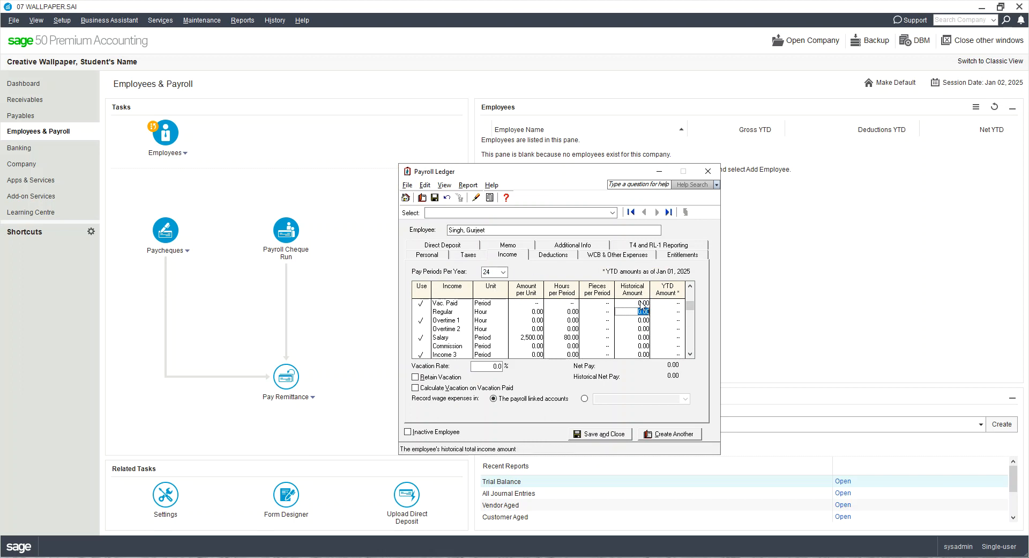
key(Tab)
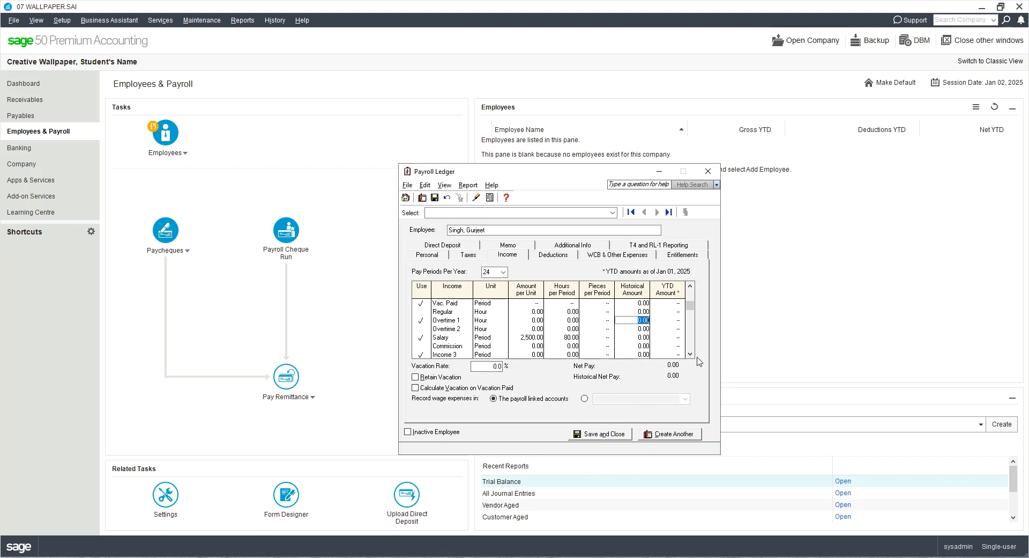
click(690, 286)
click(690, 286)
click(690, 287)
click(690, 286)
click(643, 328)
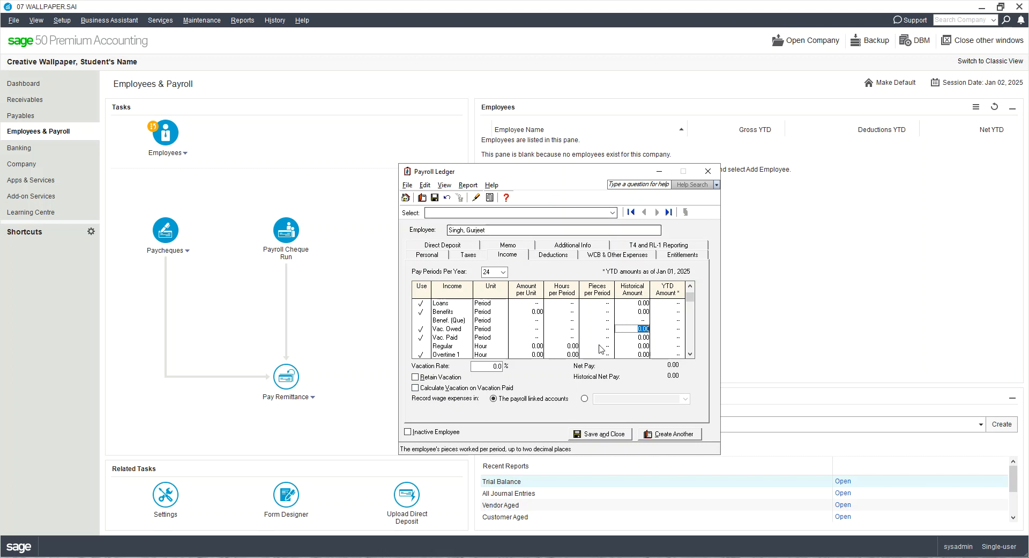
click(600, 435)
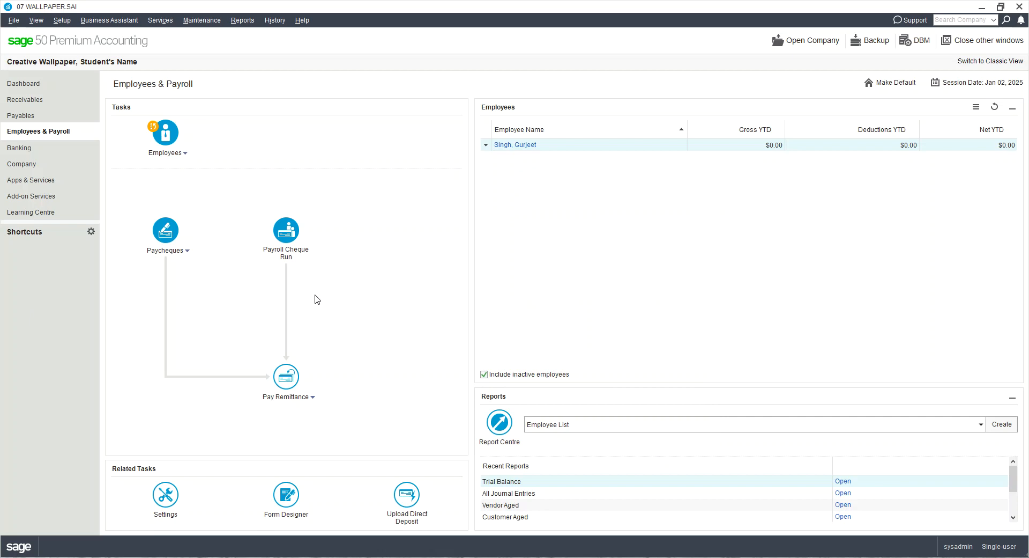
- Finish the historical payroll entry, then dismiss the database check report ($90 loans, $900 vacation payable errors)
click(274, 21)
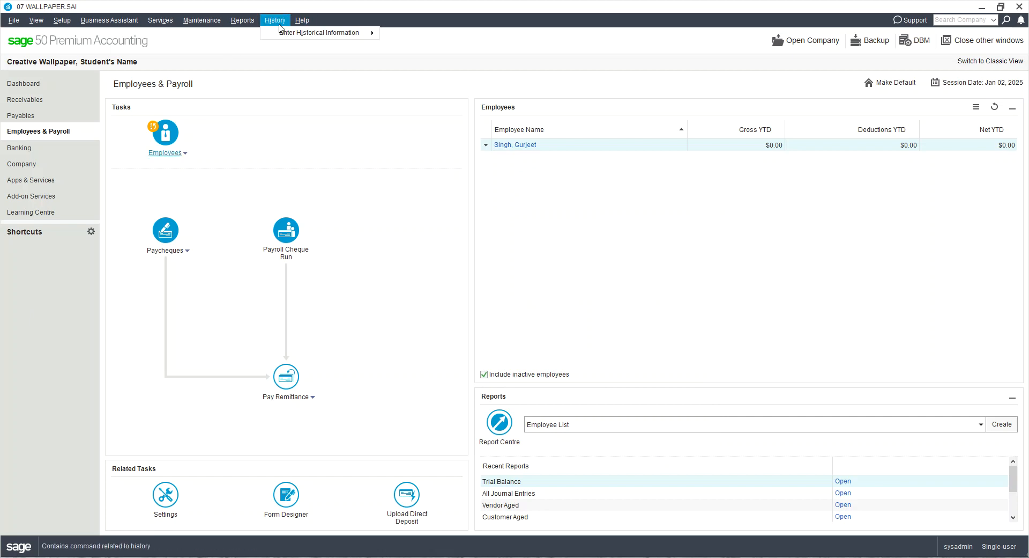
mouse_move(336, 34)
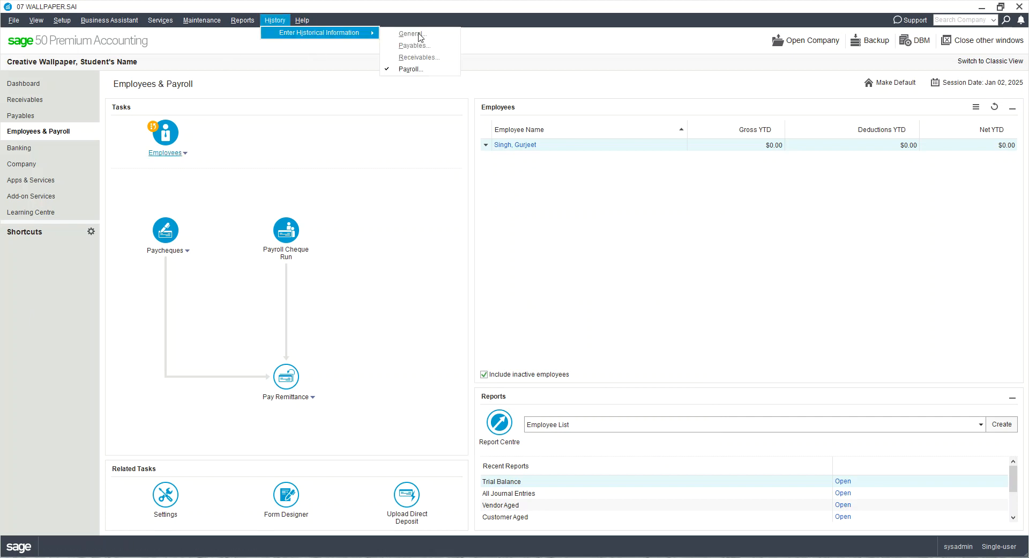
click(419, 69)
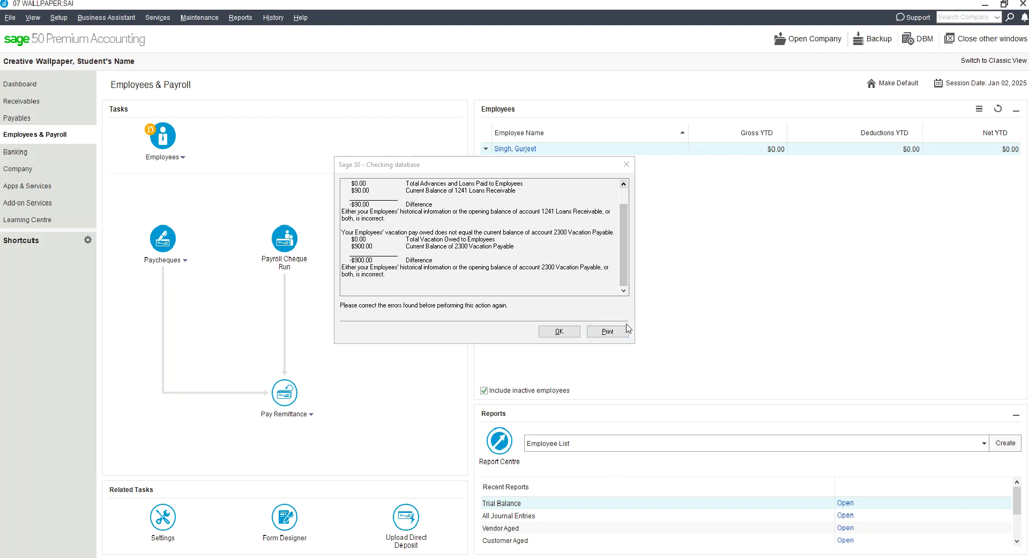
click(559, 331)
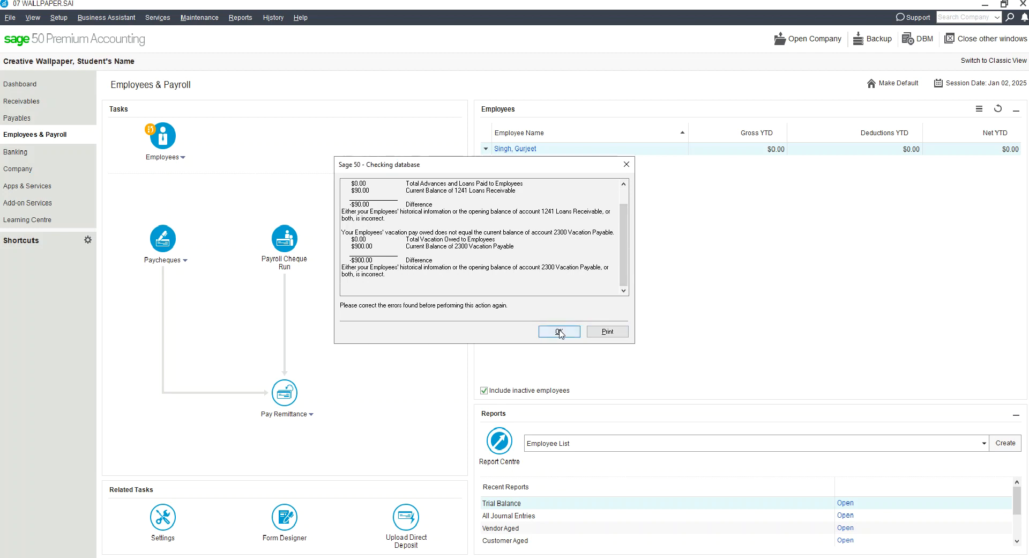
click(559, 332)
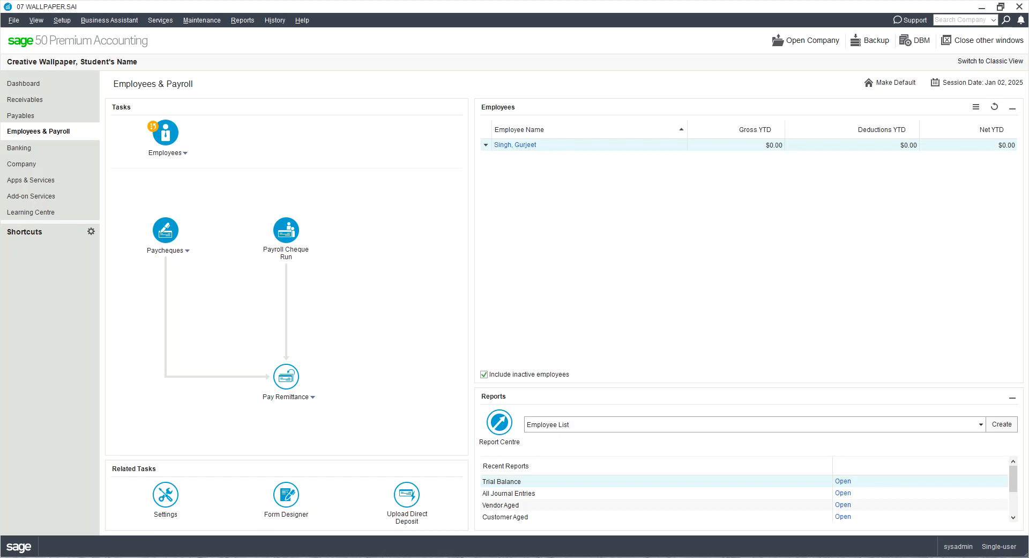
- Drag the Top Hat Chapter 7 instructions window into view
drag(0, 179, 542, 1)
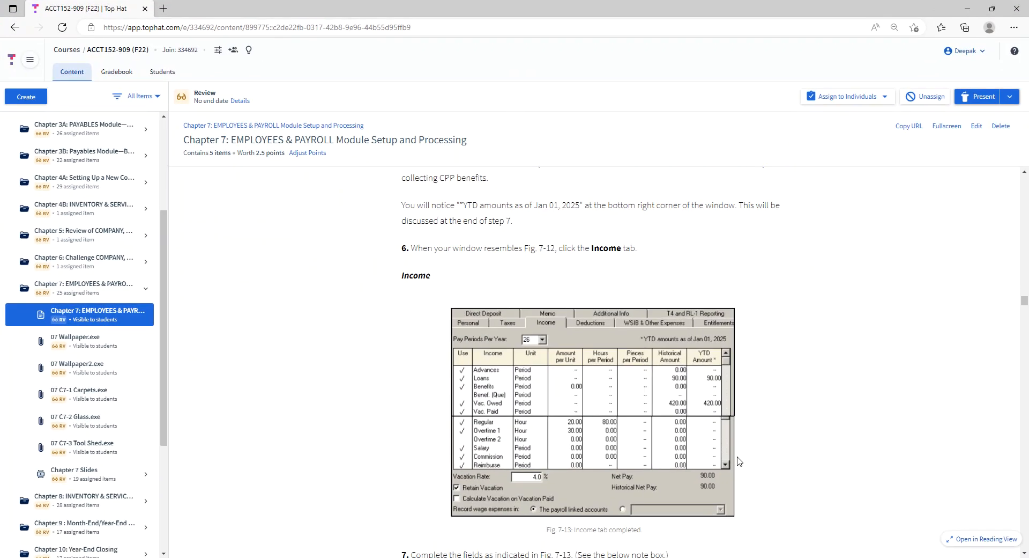
- Scroll the Top Hat guide to step 6 and the completed Income tab figure (Fig. 7-13)
scroll(735, 464, up, 9)
scroll(729, 468, up, 10)
scroll(606, 385, up, 2)
scroll(603, 429, down, 12)
scroll(602, 456, down, 7)
- Switch back to Sage 50 from the taskbar and open its History menu
click(369, 557)
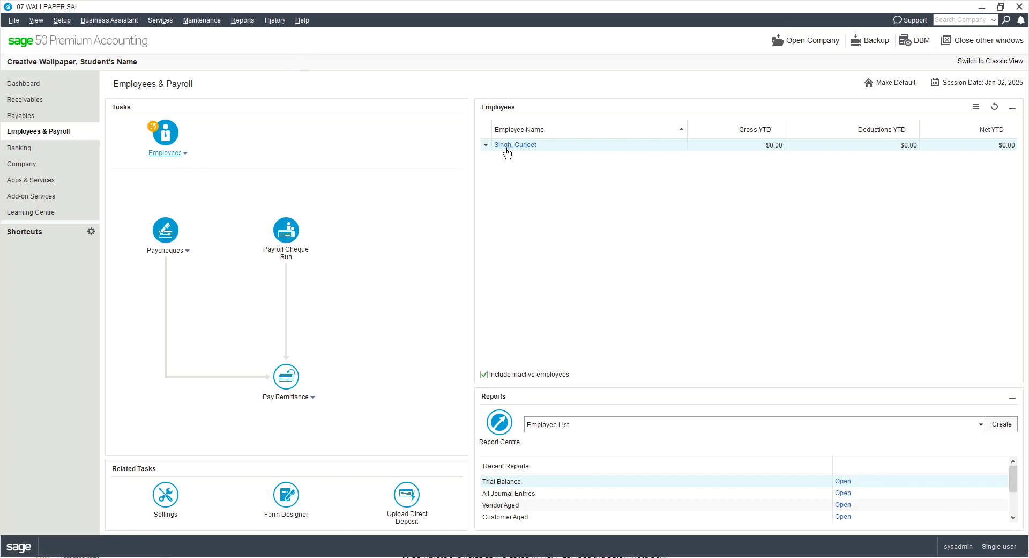
click(274, 19)
- Retry finishing payroll history, close the balance error report again, and minimize Sage 50
mouse_move(322, 33)
click(434, 70)
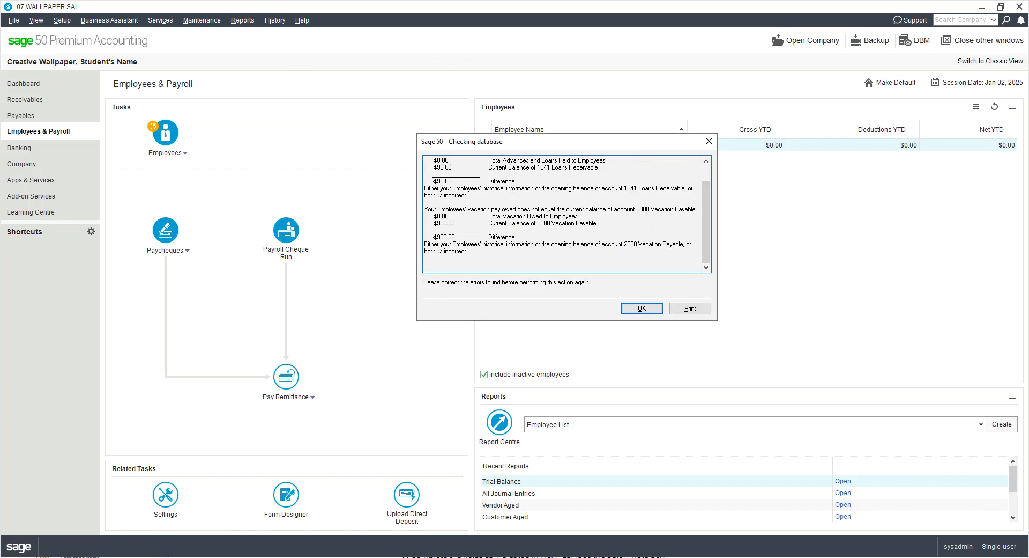
click(709, 141)
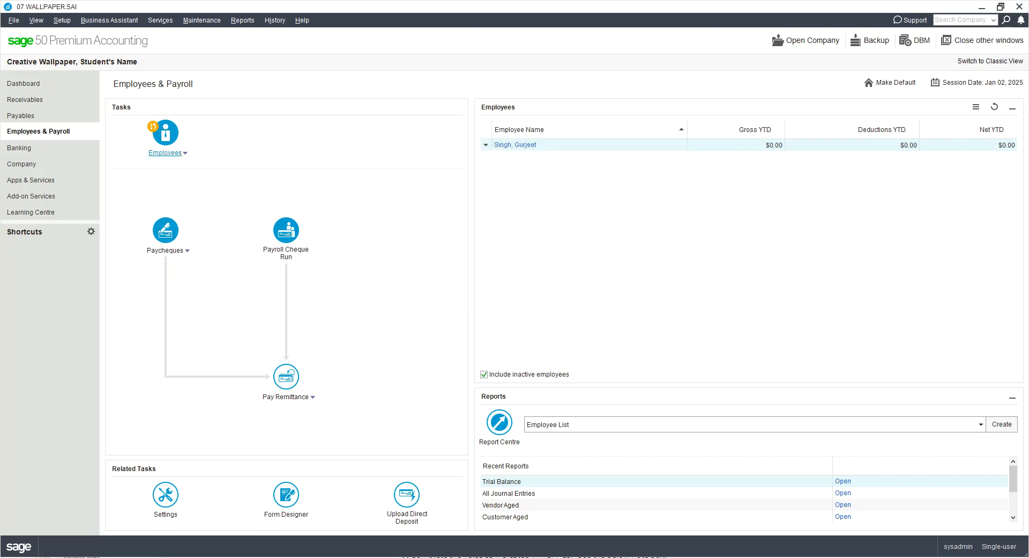
click(982, 7)
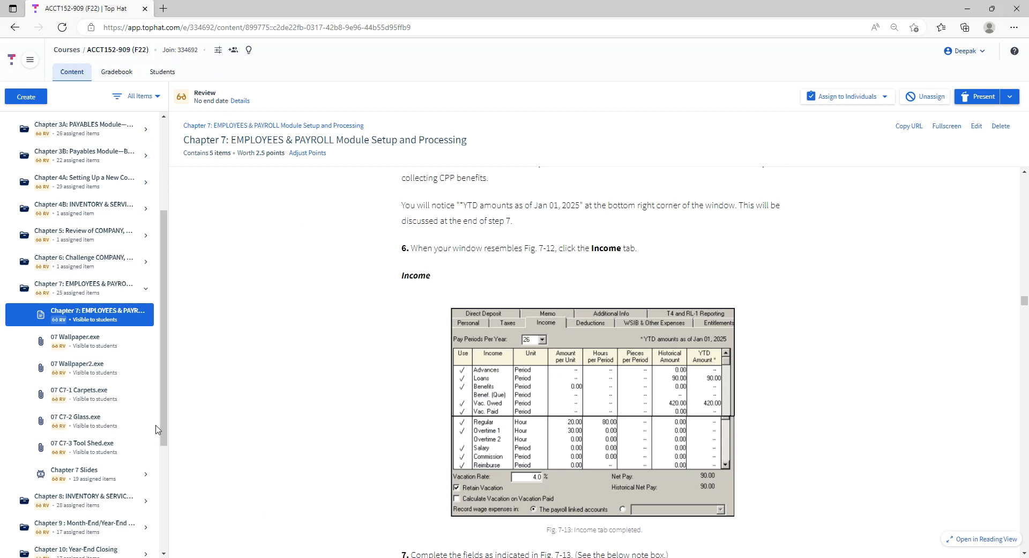
- Scroll the Top Hat guide down to the Journal Entry 11 paycheque reversal steps
scroll(587, 342, down, 6)
drag(1025, 304, 1028, 485)
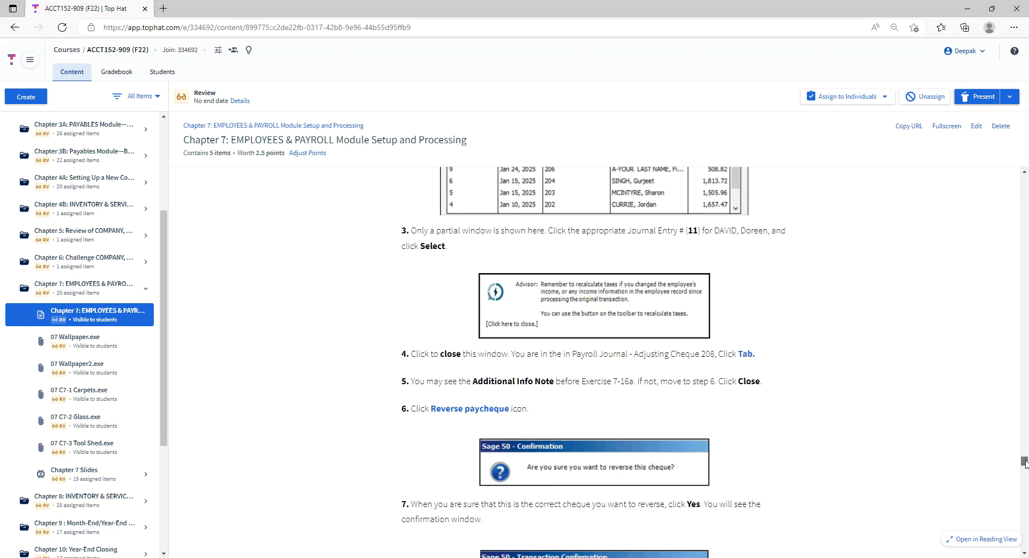